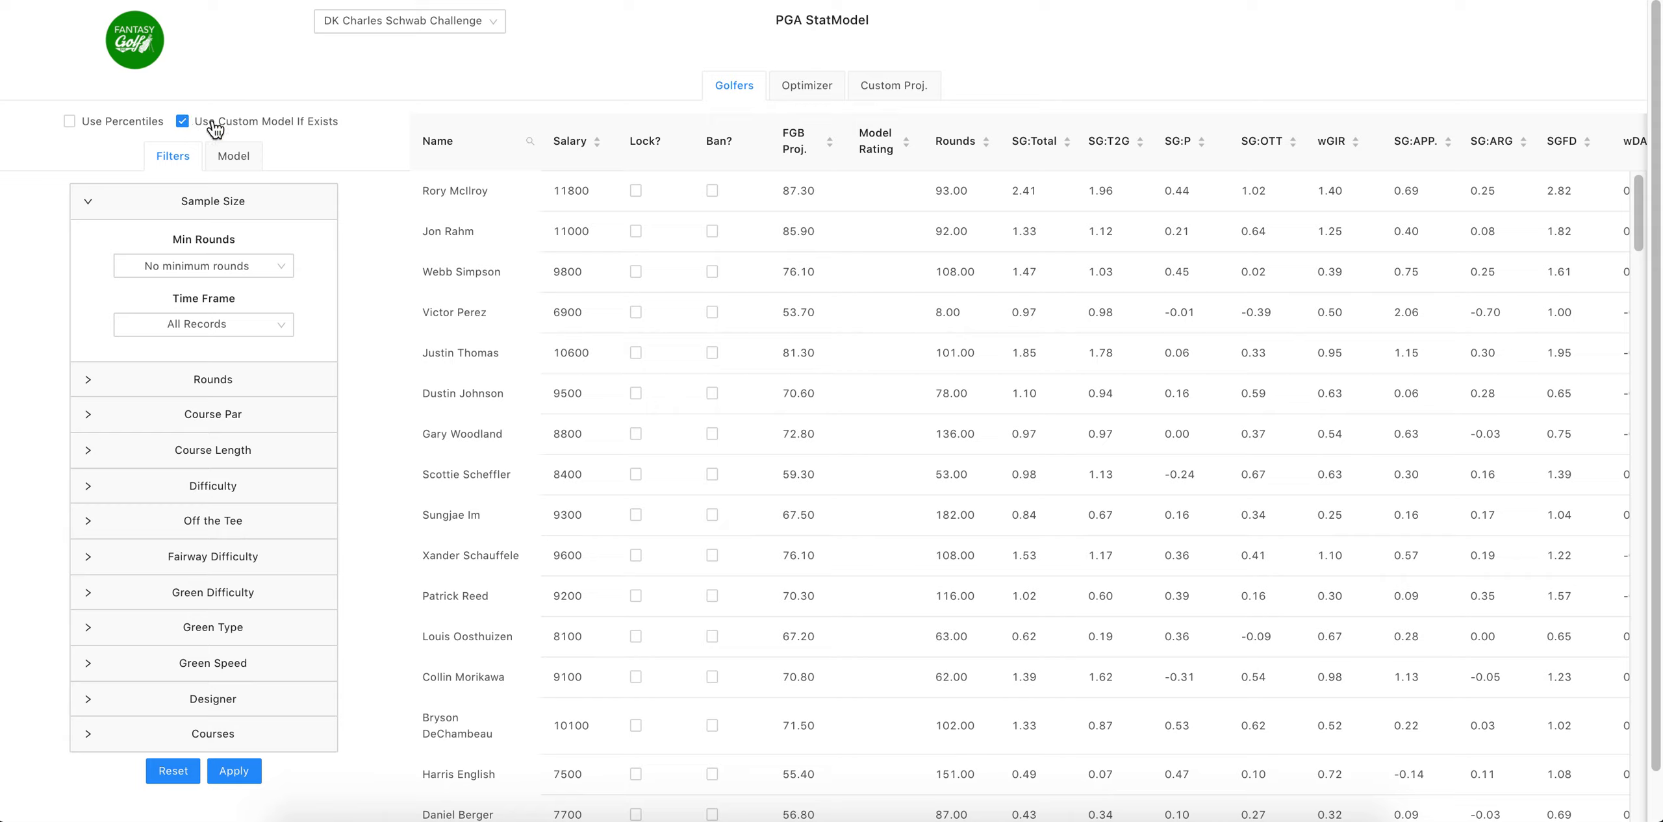
- Turn off 'Use Custom Model If Exists' and view the optimizer's six lineups
click(183, 131)
click(183, 127)
click(182, 124)
click(804, 91)
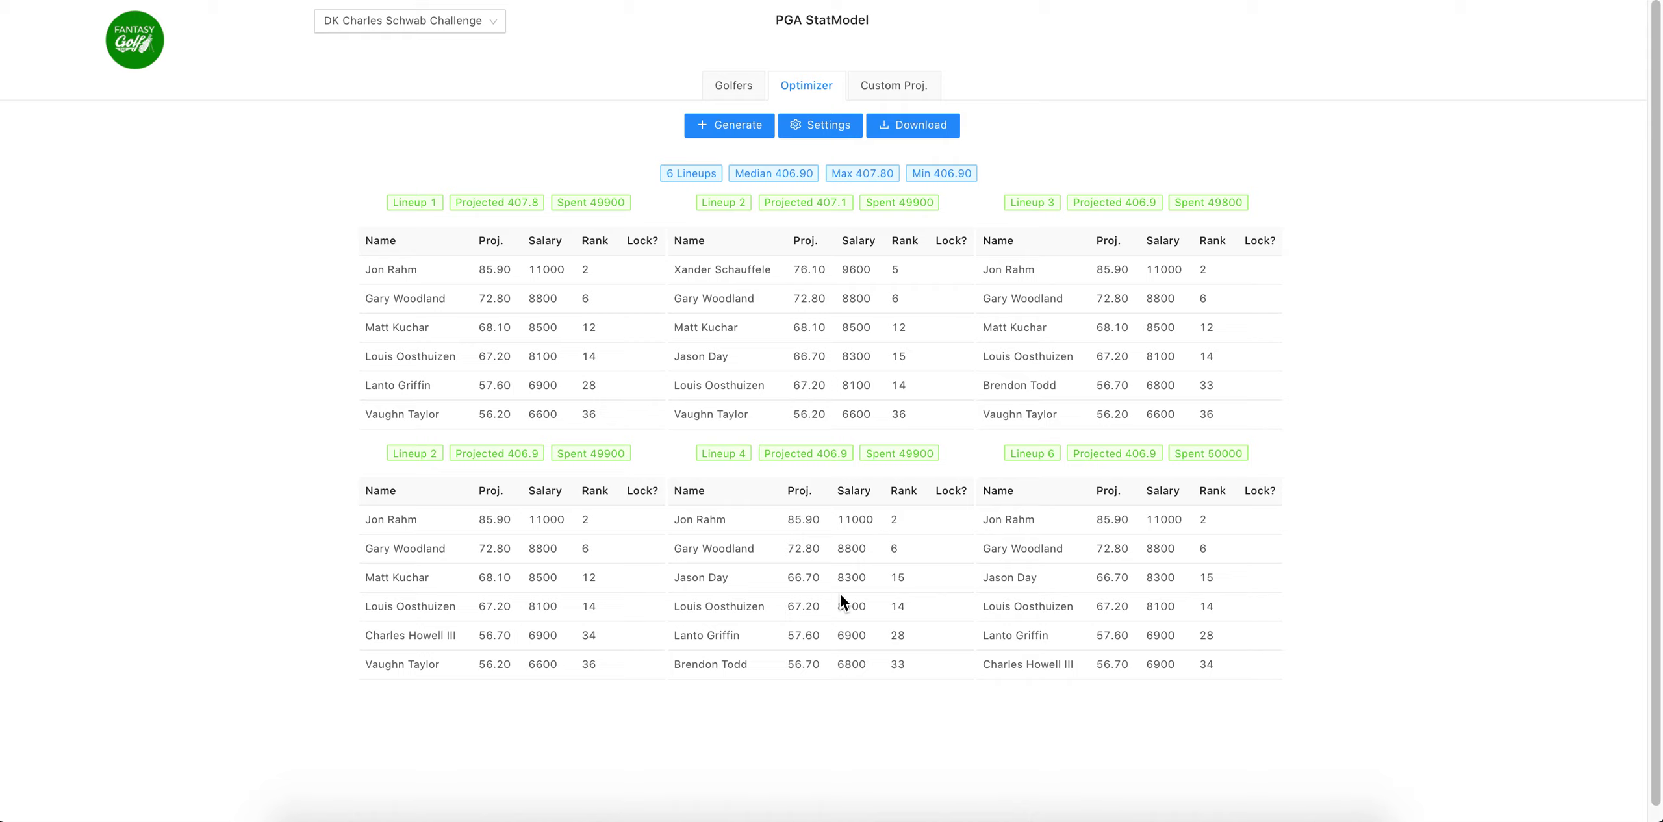
- In optimizer settings, change Max Lineups from 6 to 20 and Max Player Exposure from 0 to 10
click(812, 135)
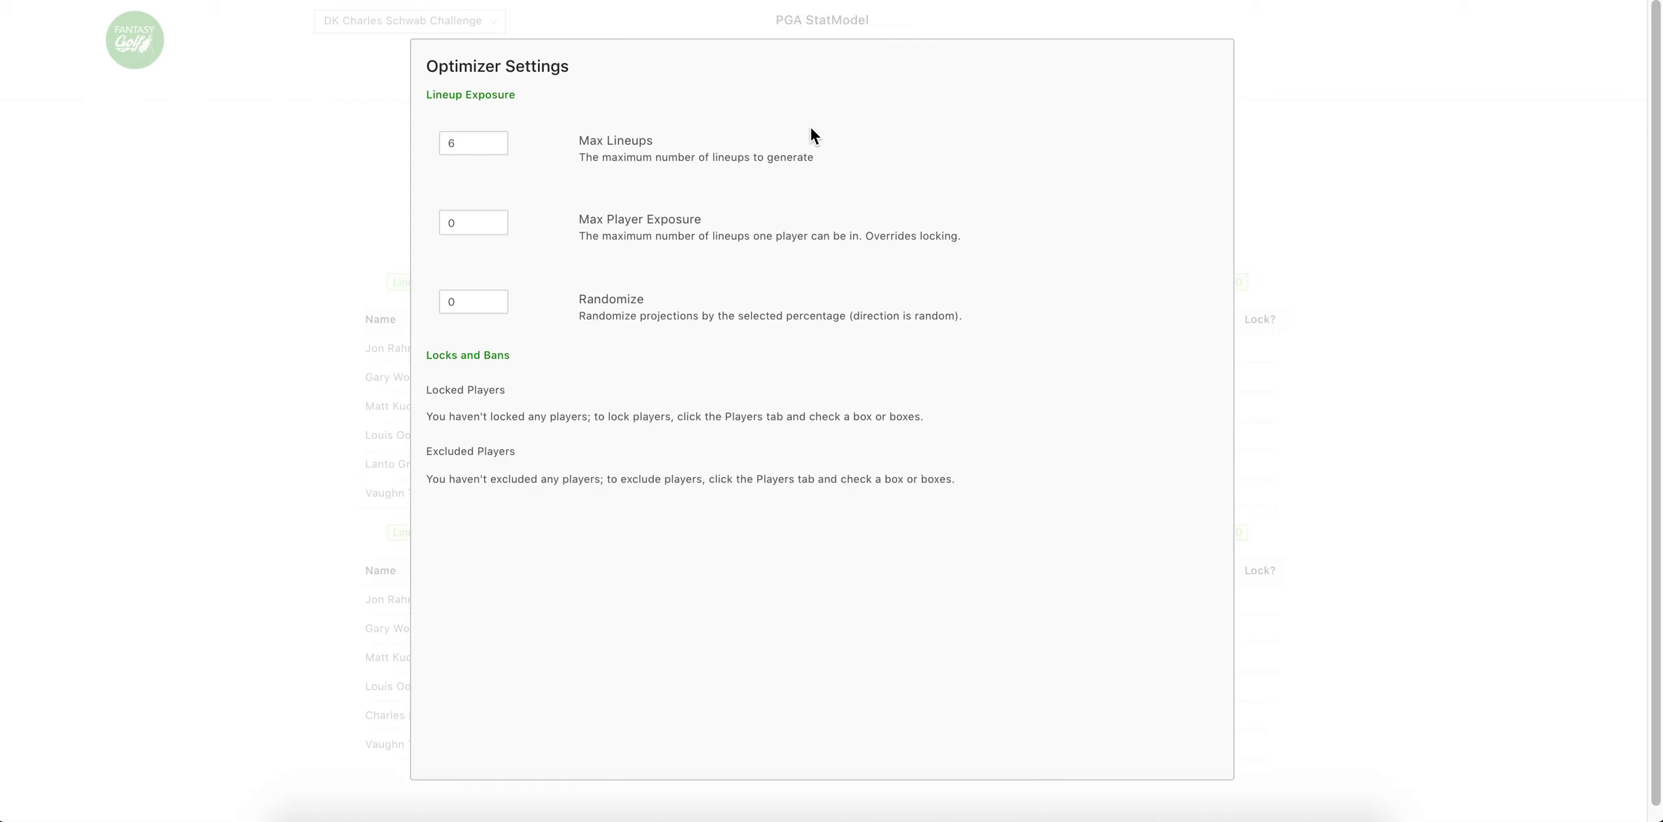
double_click(484, 145)
key(BackSpace)
text(20)
click(467, 227)
key(BackSpace)
text(10)
click(474, 141)
- Generate a fresh set of 20 lineups, projected 399.30 to 407.80 with median 404.55
click(318, 283)
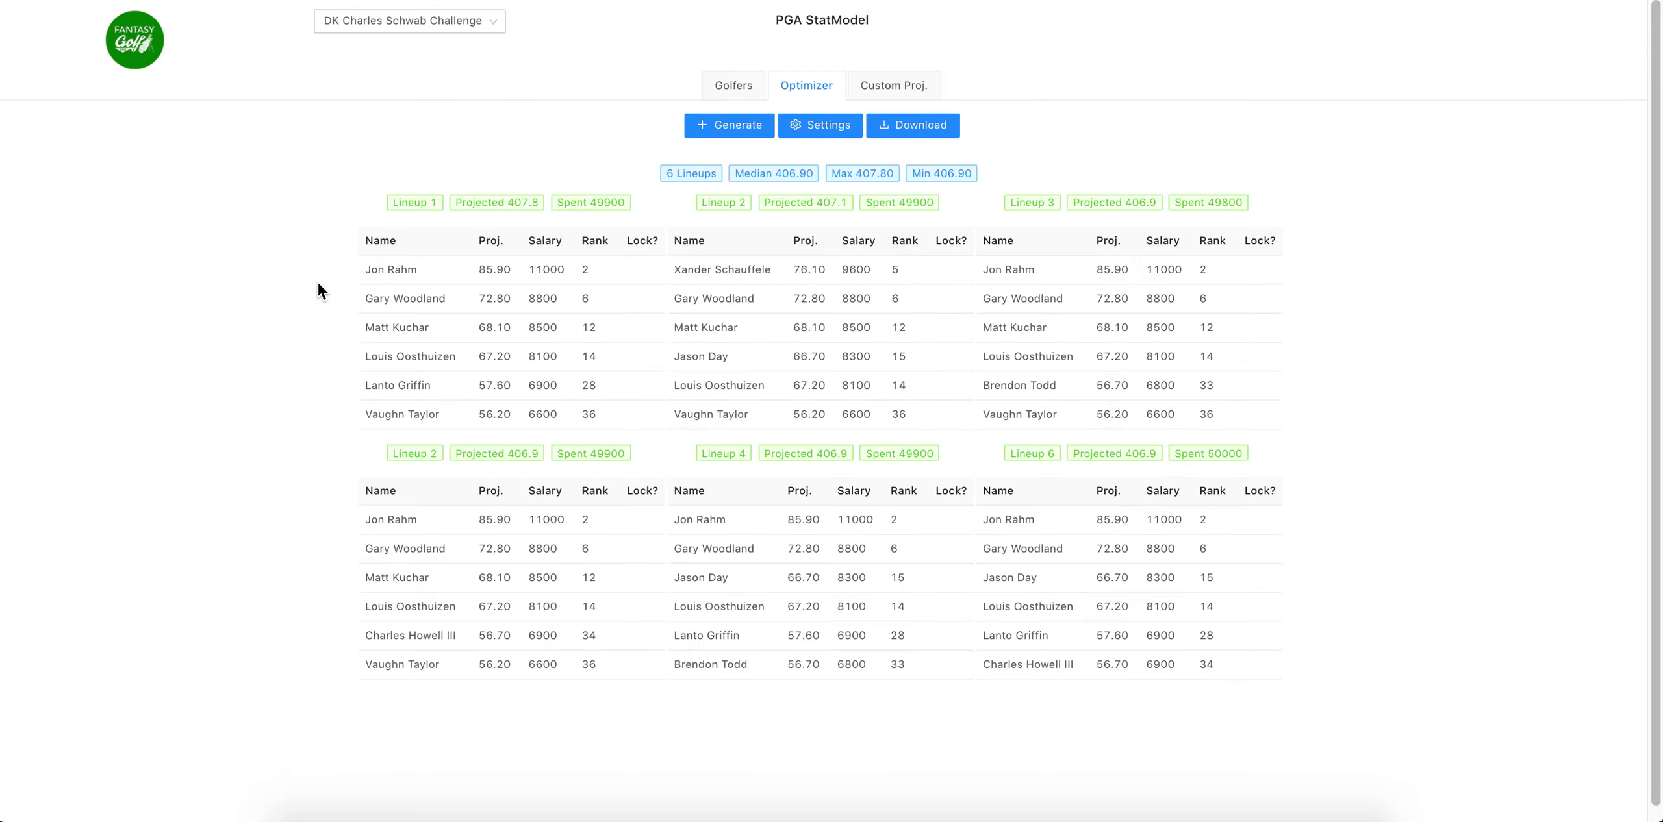
click(698, 131)
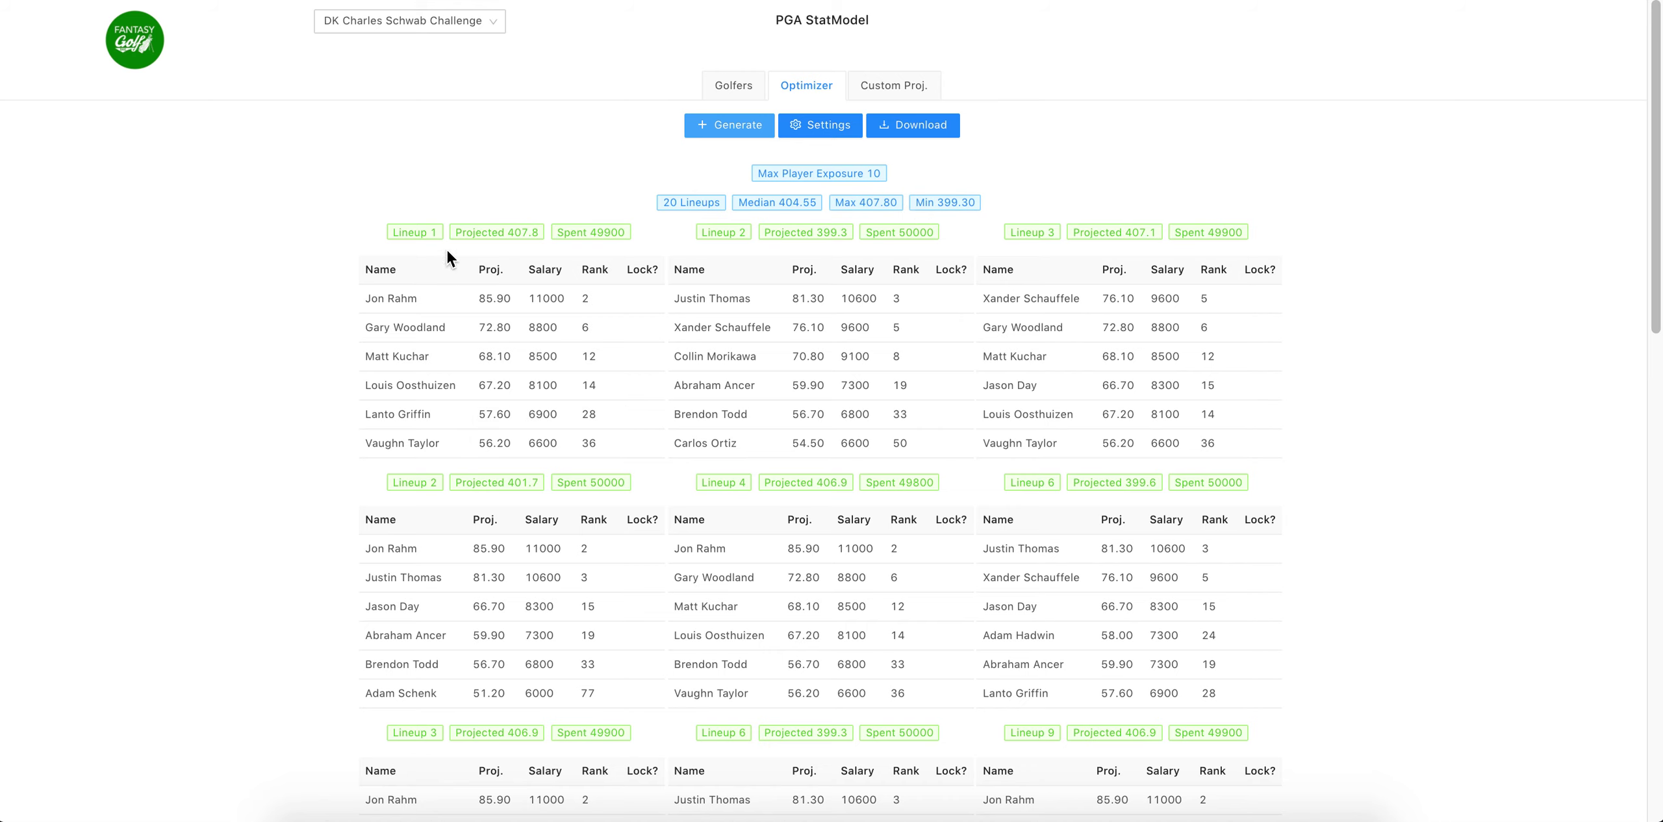
scroll(1385, 426, down, 10)
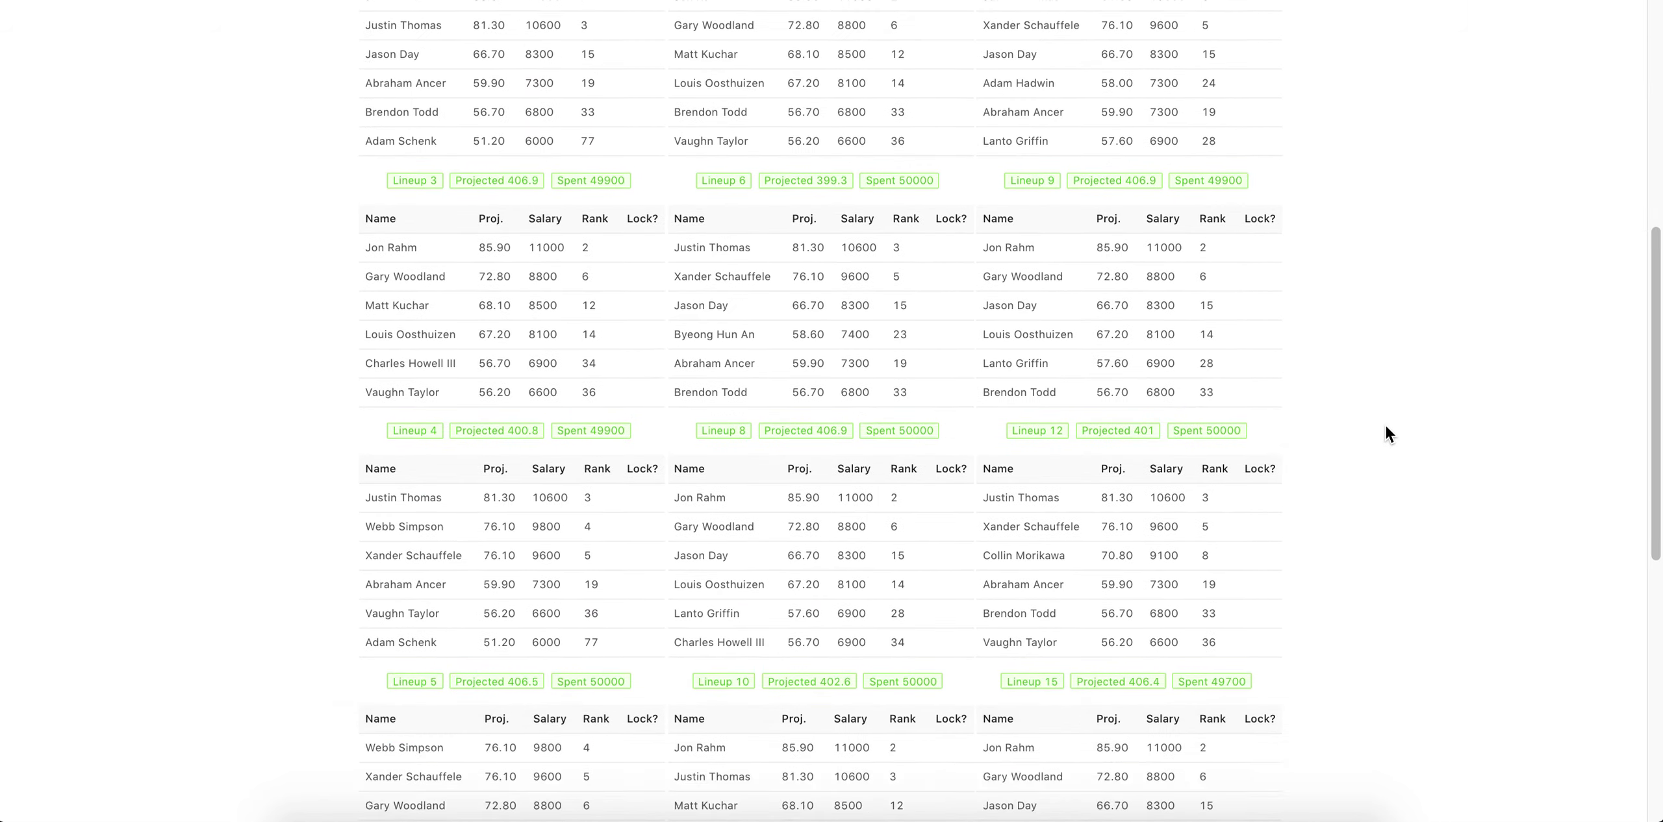
scroll(1385, 426, up, 10)
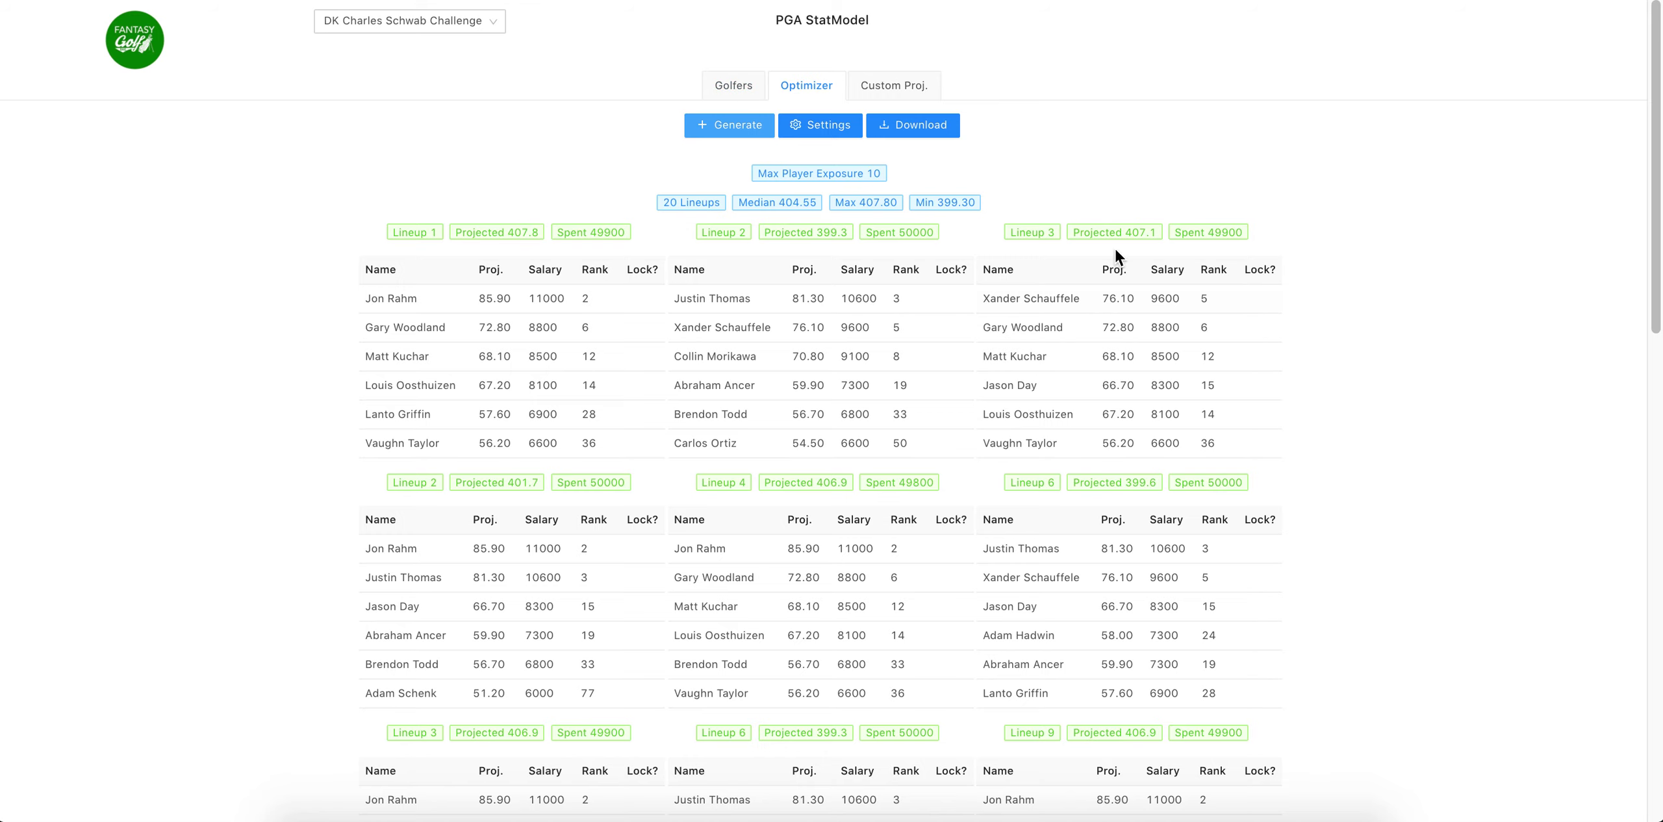
- On the Golfers table, exclude round 2 and easy fairways from the stats filters
click(755, 96)
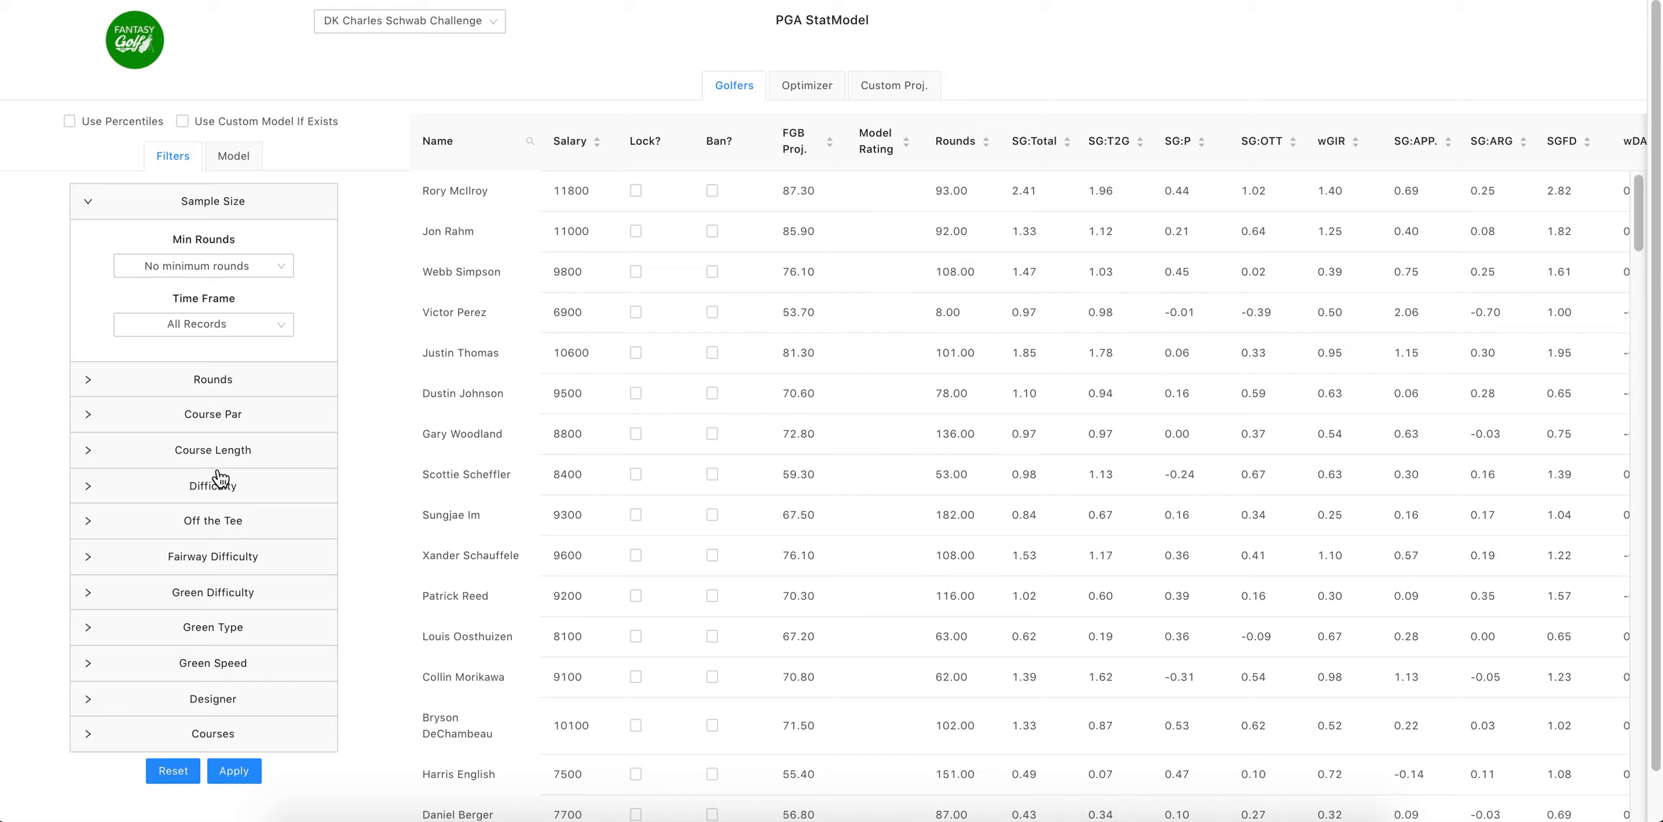
click(89, 382)
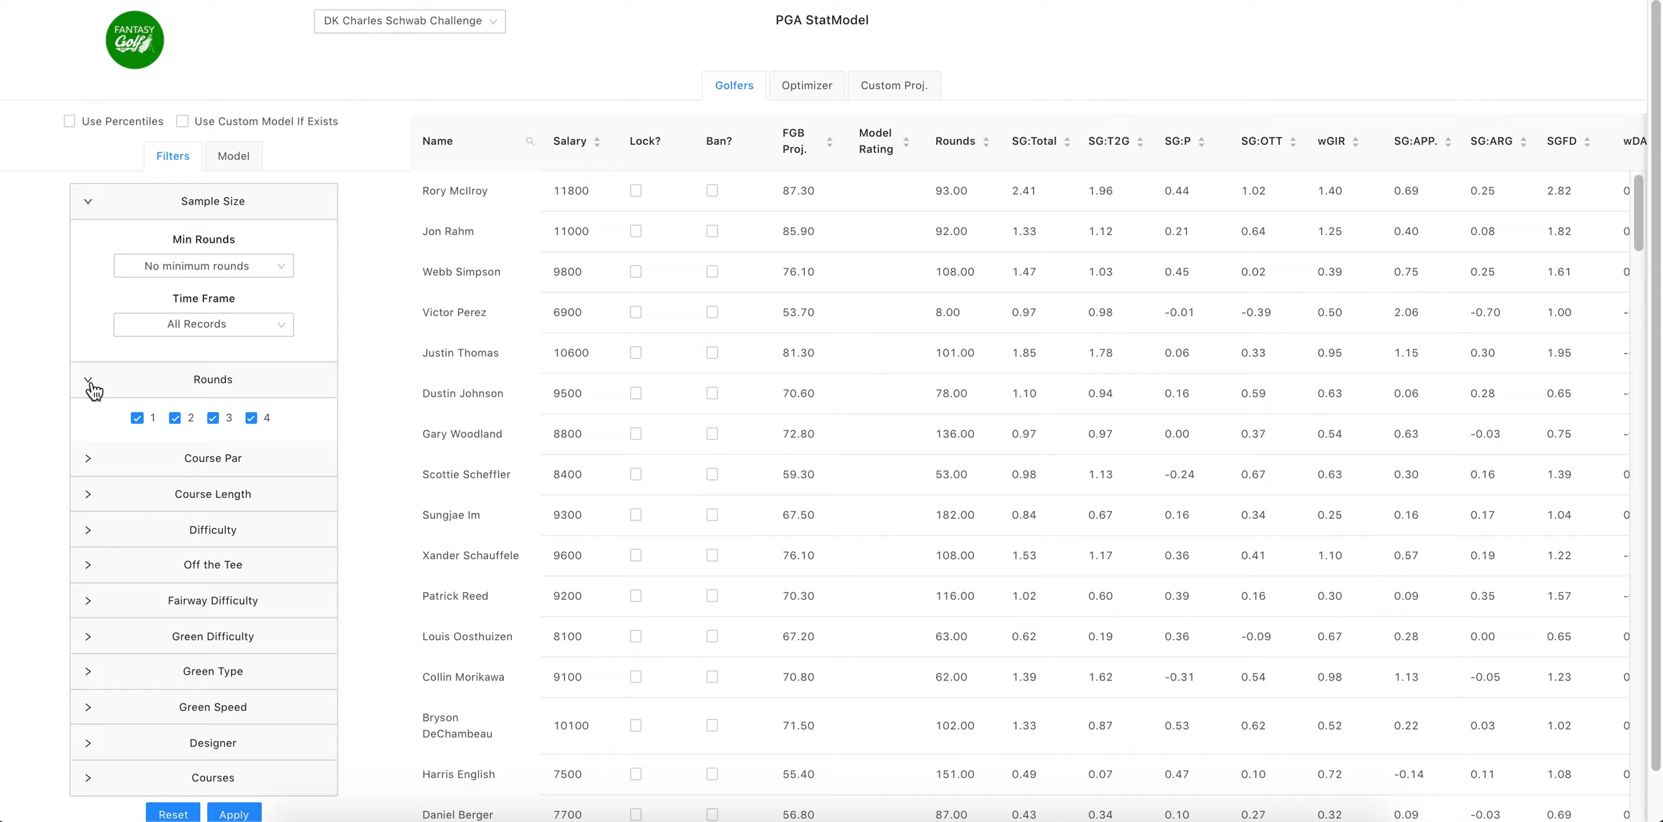
click(177, 420)
click(83, 382)
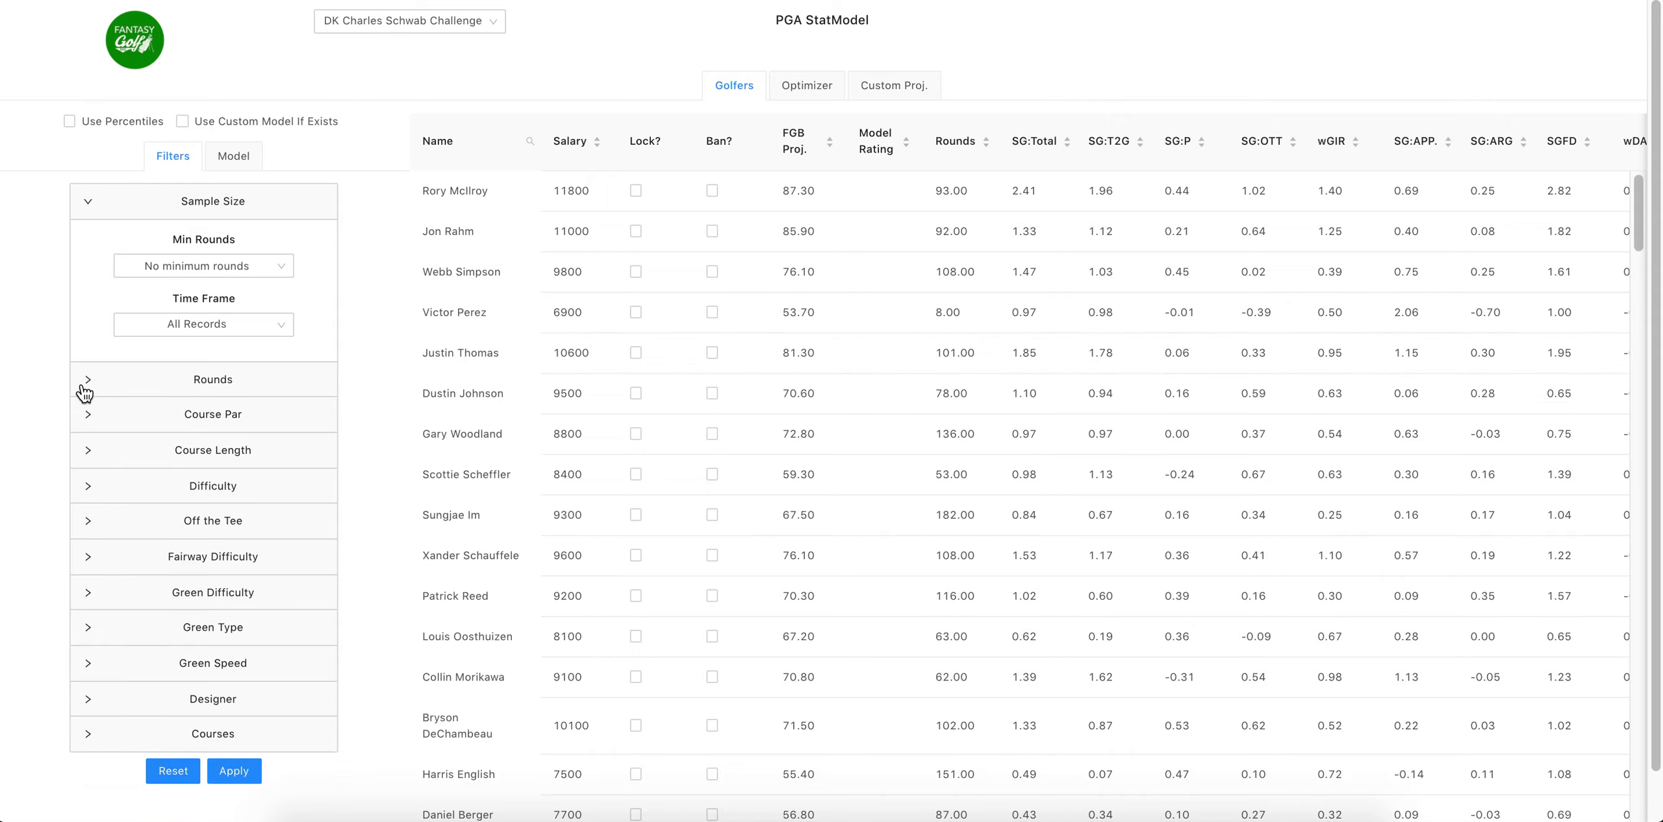
scroll(37, 438, down, 1)
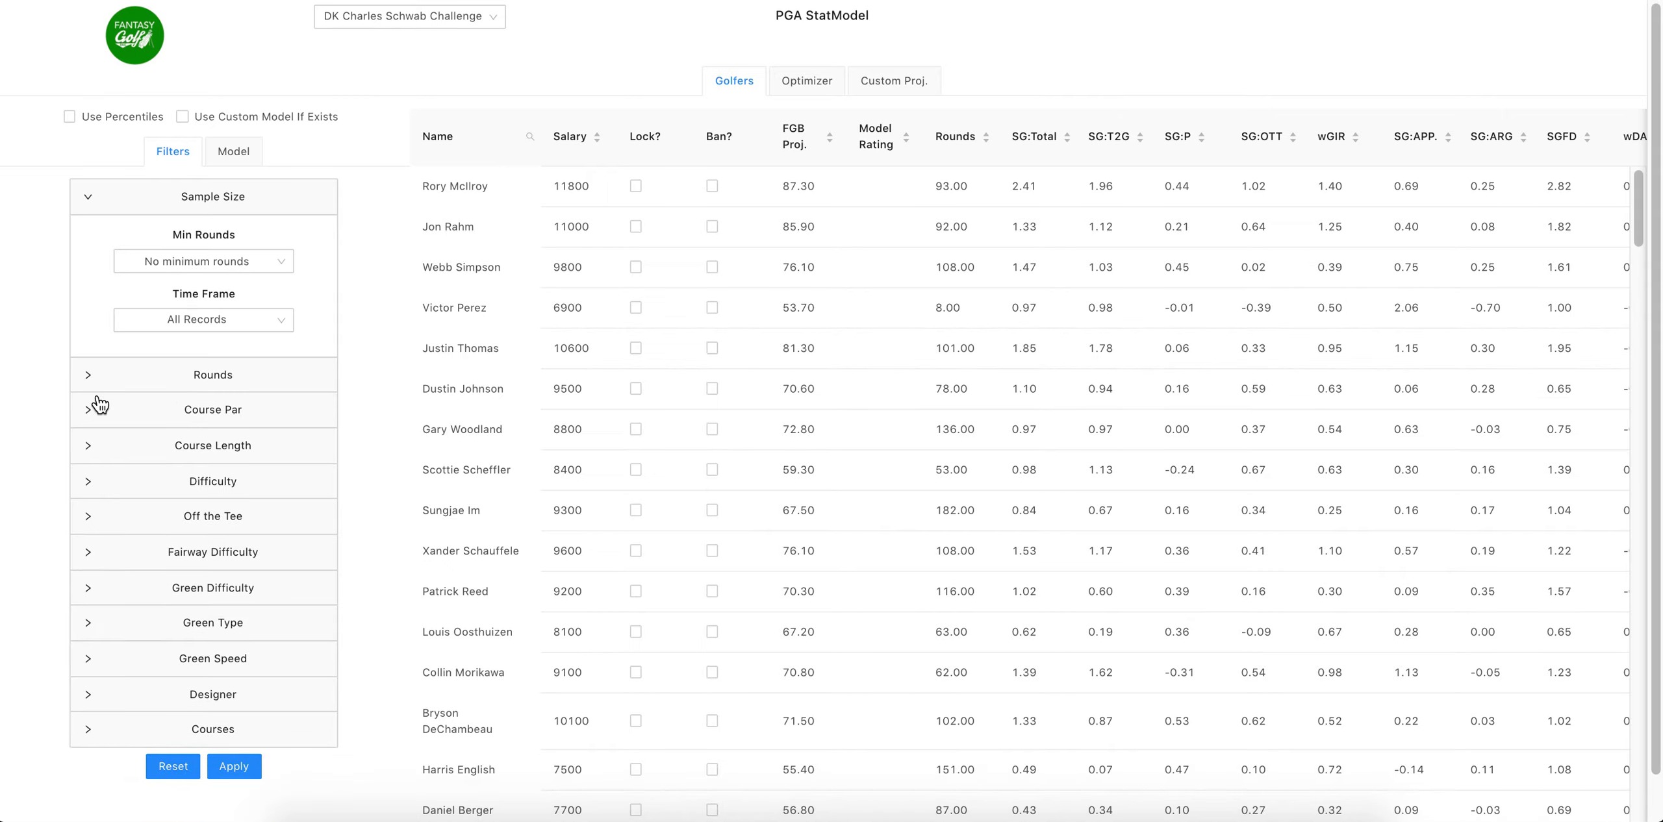
click(79, 556)
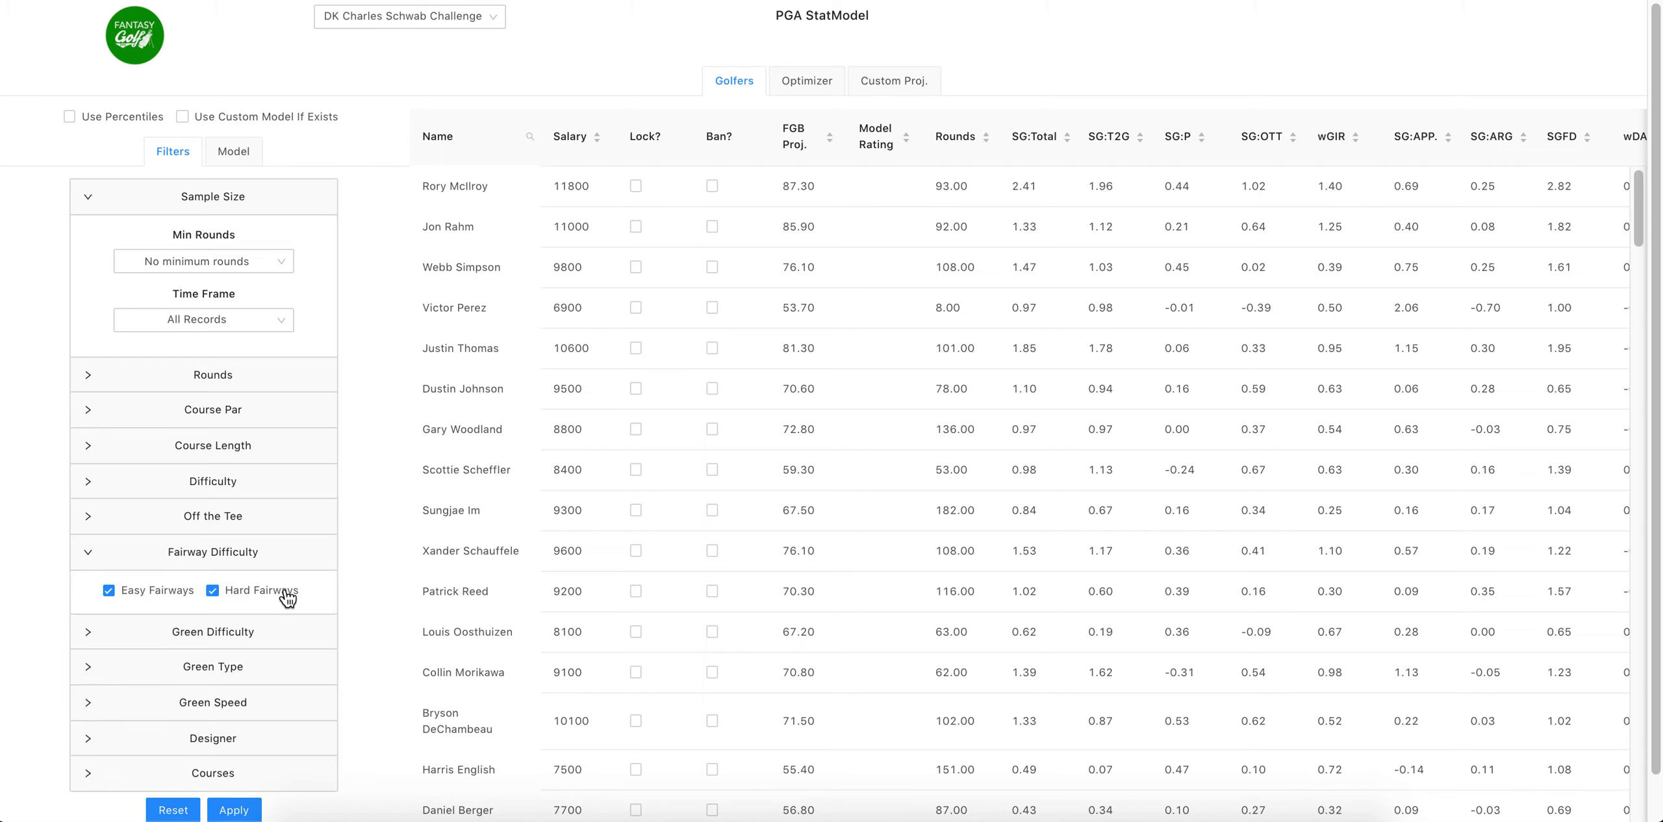
click(143, 590)
click(158, 593)
click(152, 591)
- Keep only Bentgrass greens by excluding Overseeded, Paspalum, Bermuda, Fescue and Poa, then apply
click(91, 668)
scroll(130, 656, down, 1)
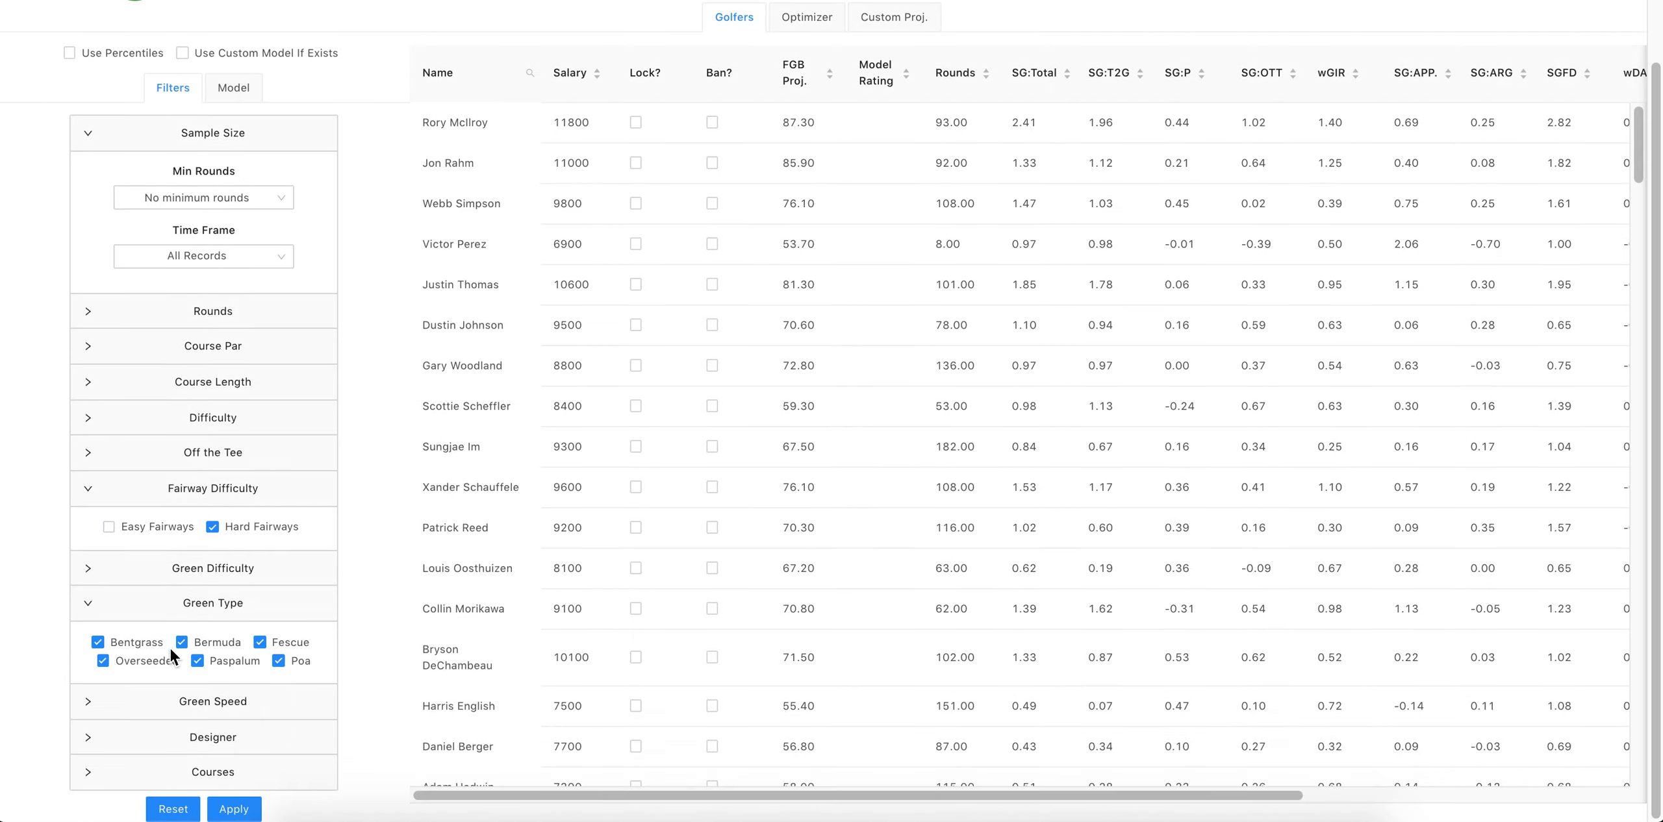
click(148, 662)
click(214, 661)
click(237, 650)
click(276, 644)
click(289, 662)
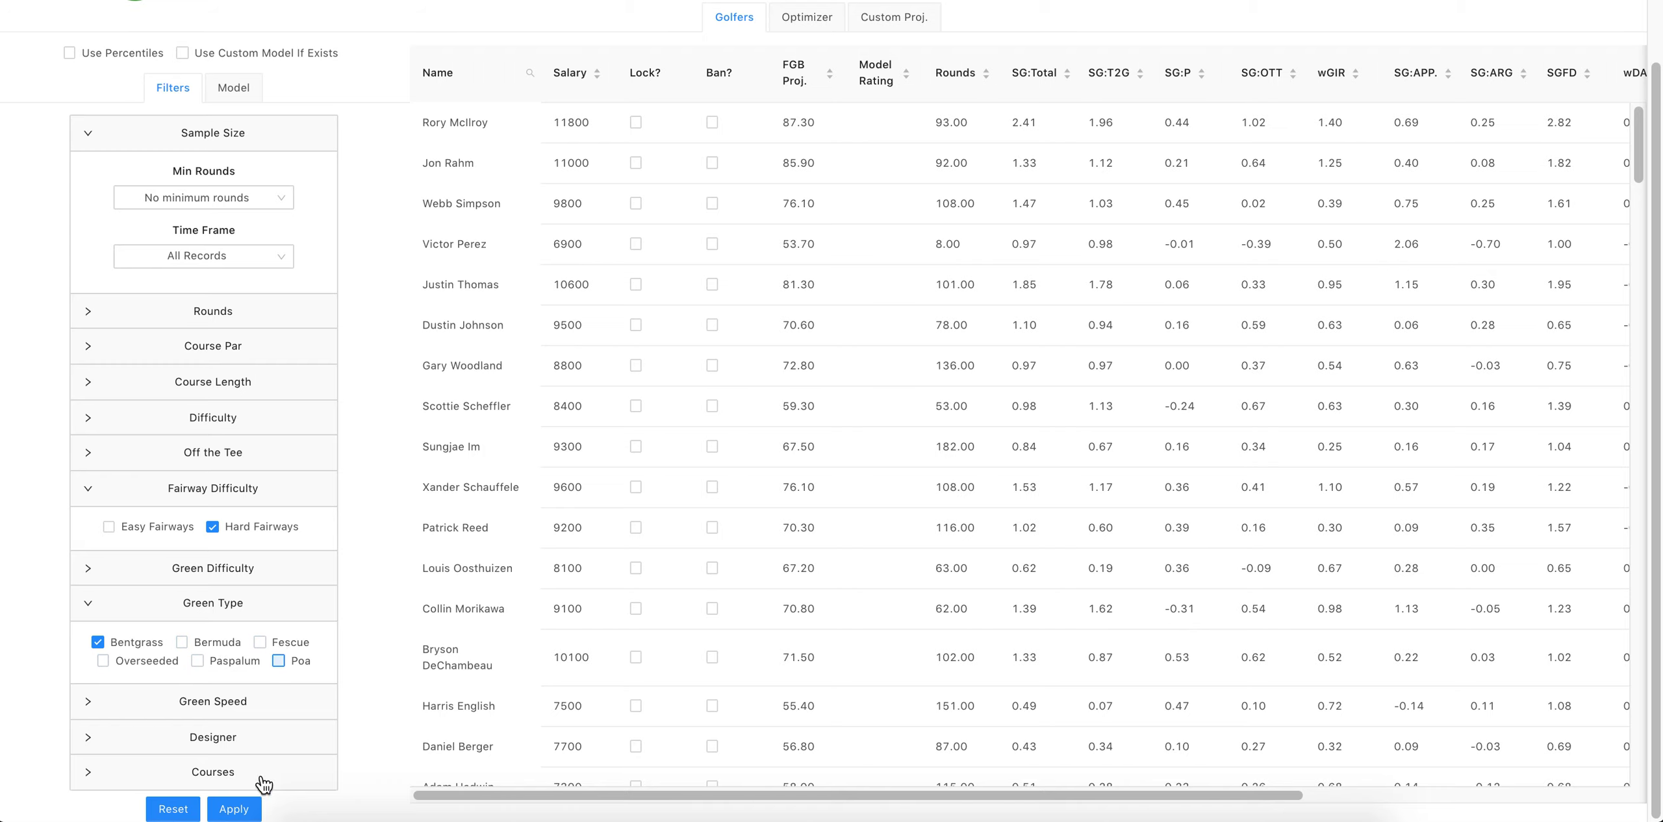
click(255, 812)
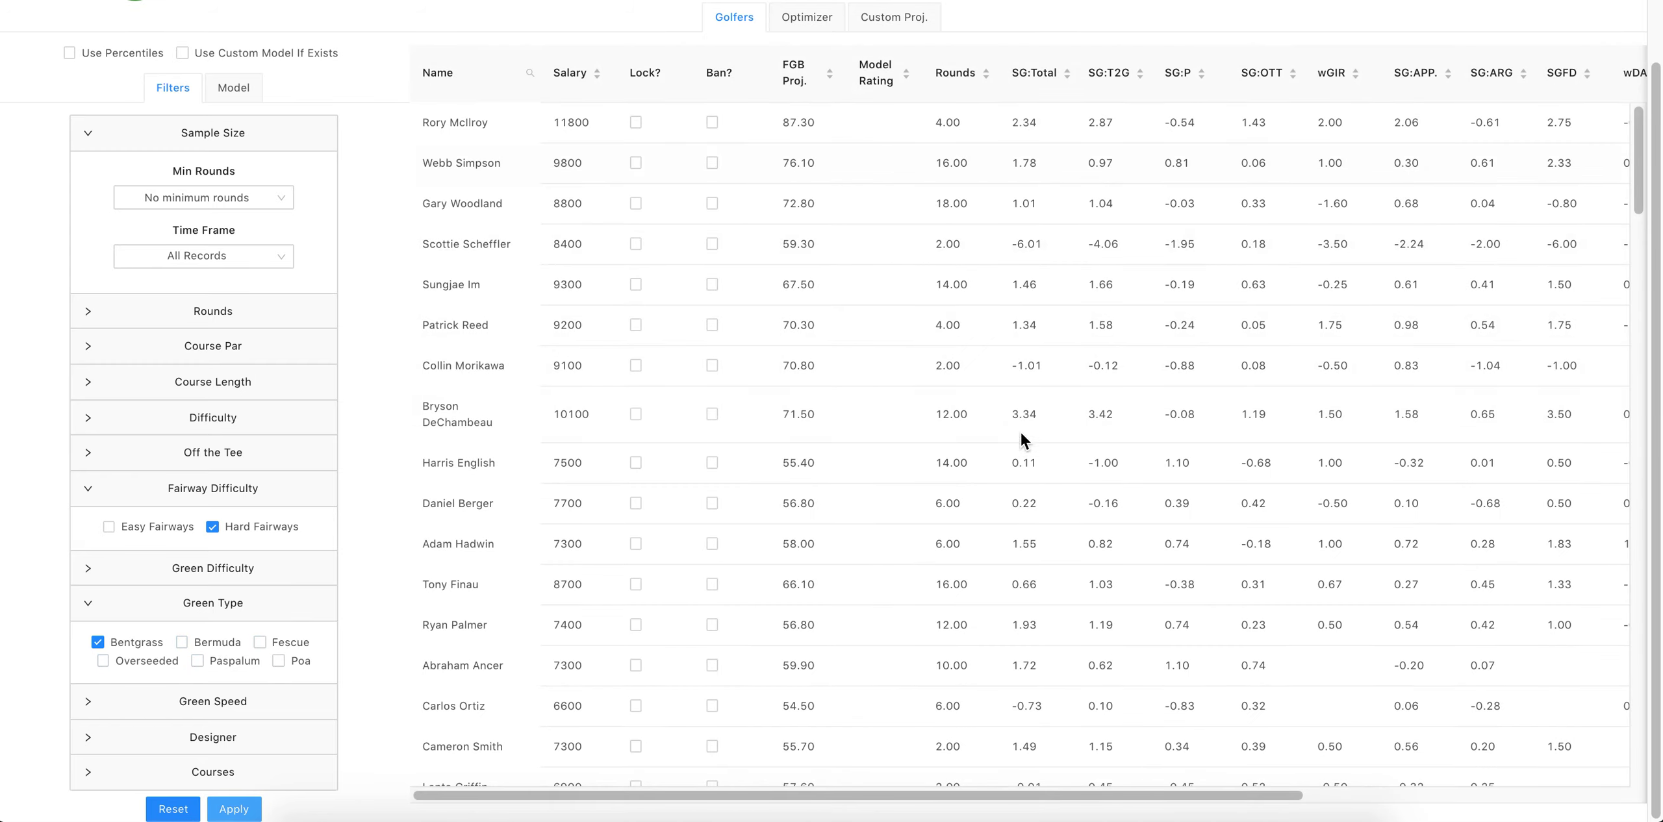
- Reset all filters to their defaults and reload the Golfers table
scroll(998, 420, up, 2)
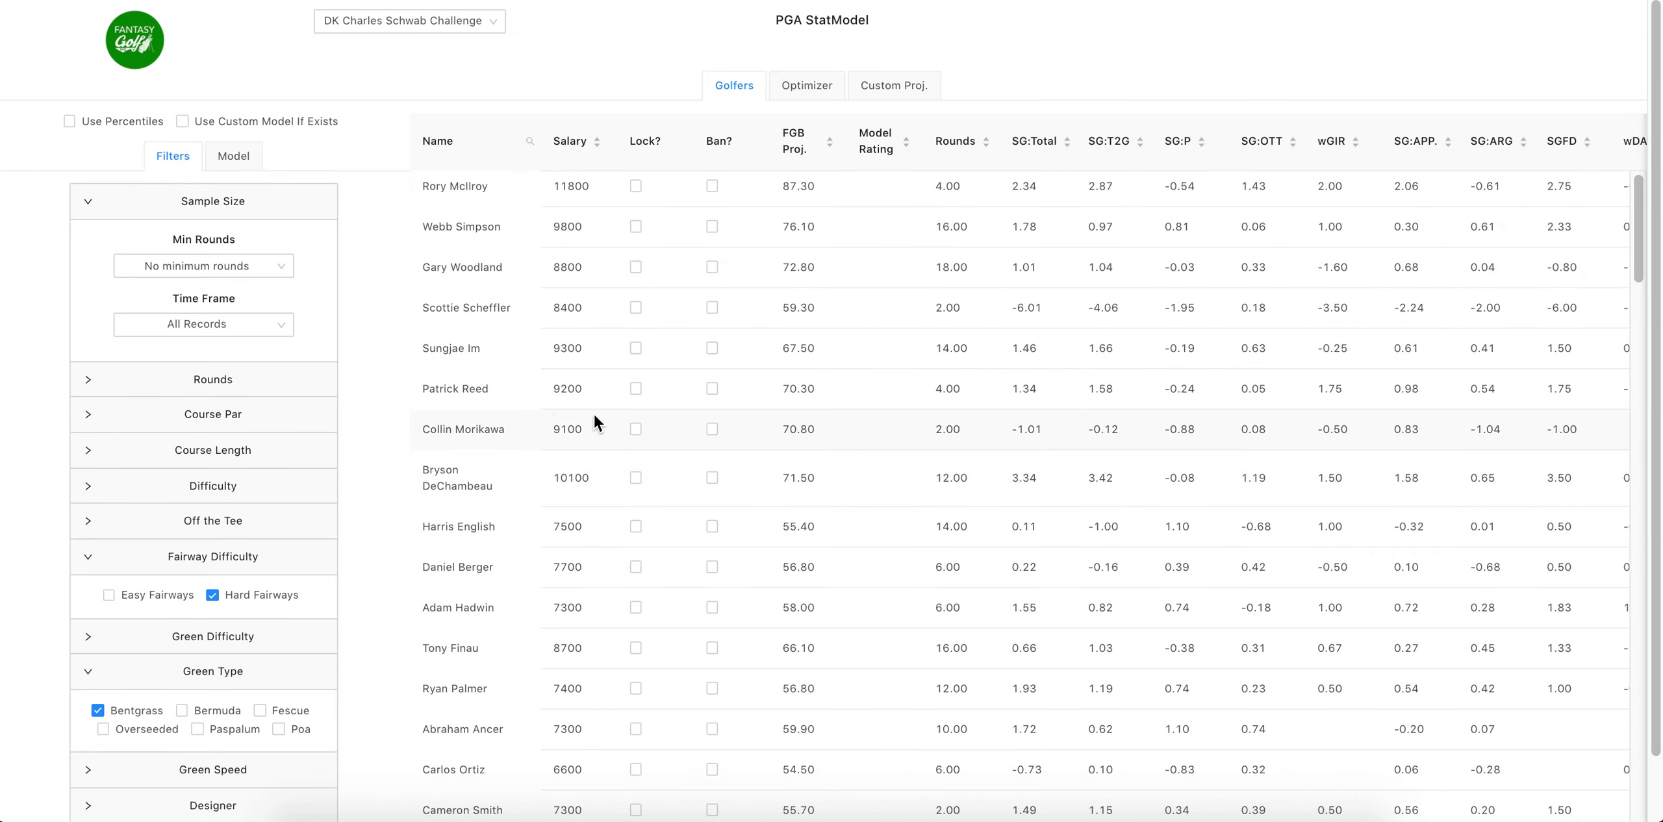
scroll(263, 538, down, 2)
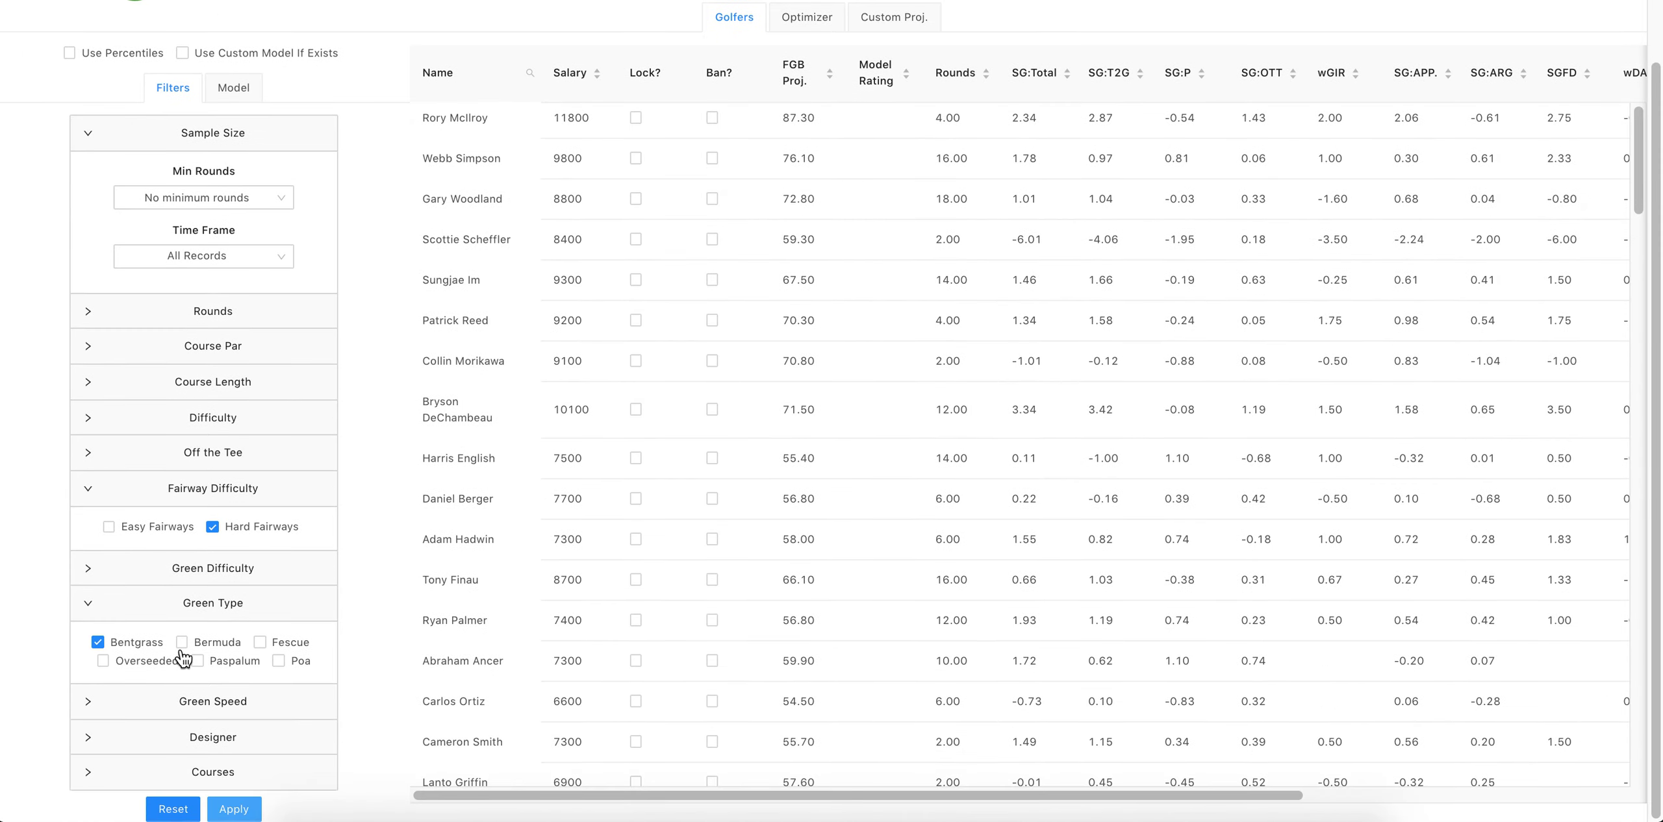
click(171, 808)
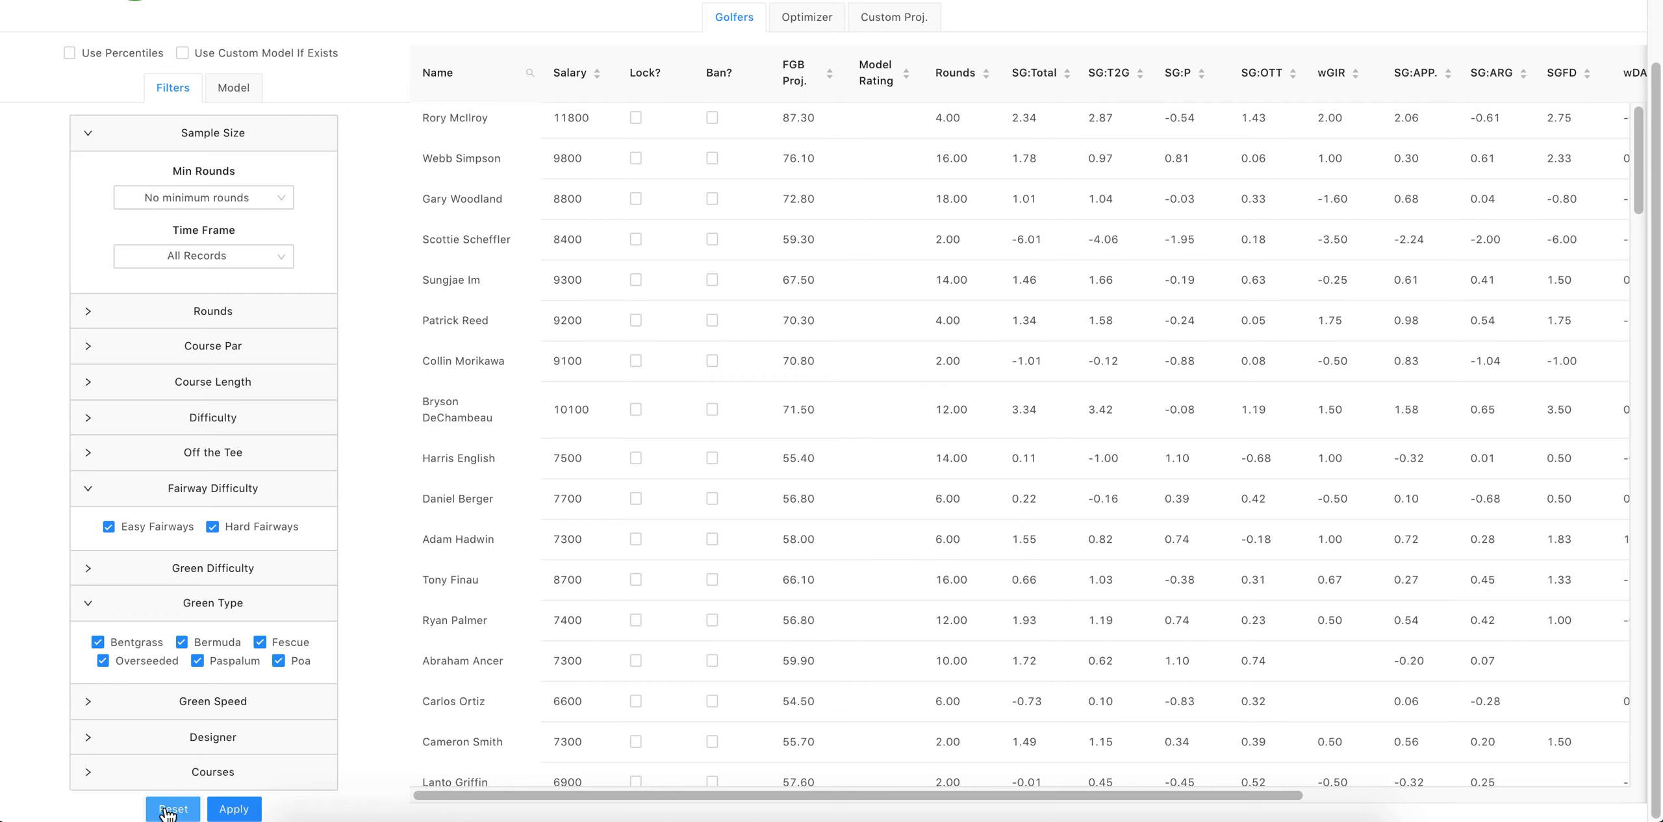
click(254, 810)
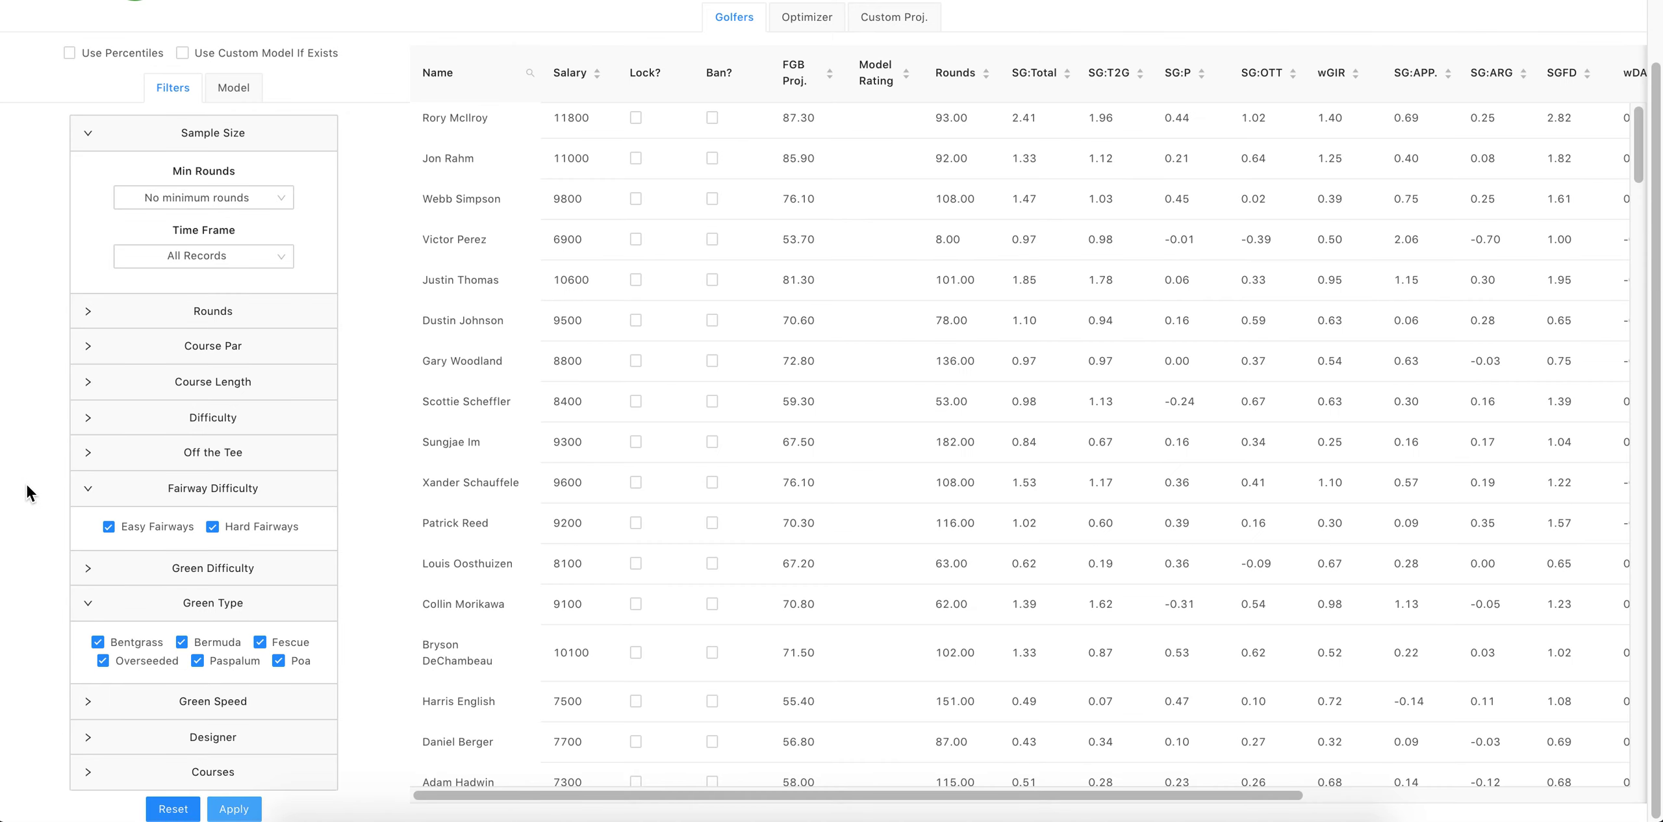
- Require a minimum of 24 rounds and apply it to the Golfers table
click(89, 493)
click(89, 578)
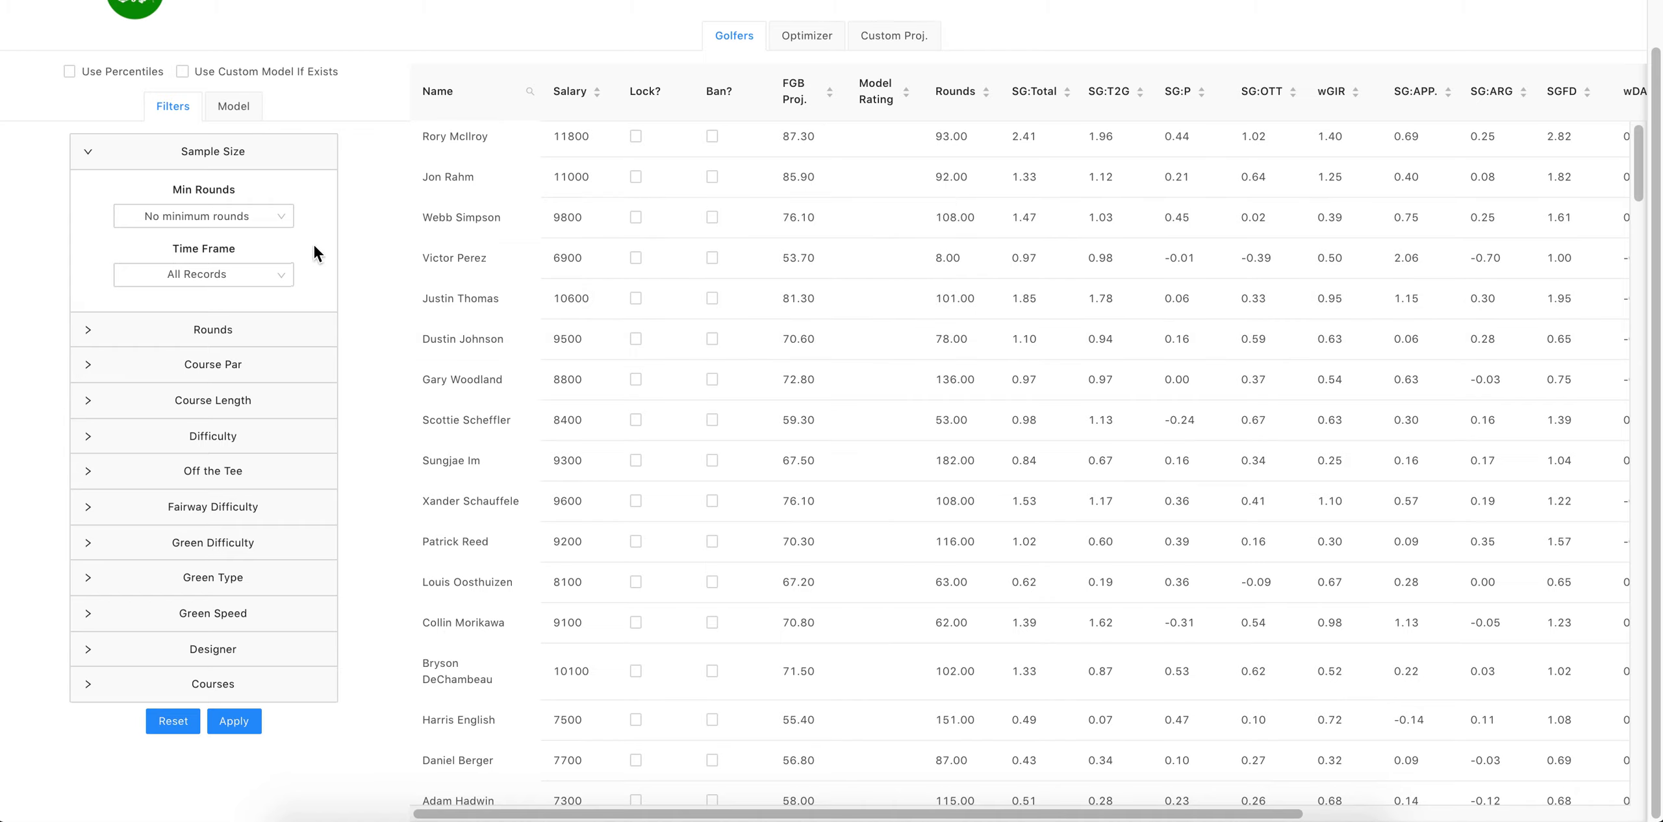
click(278, 226)
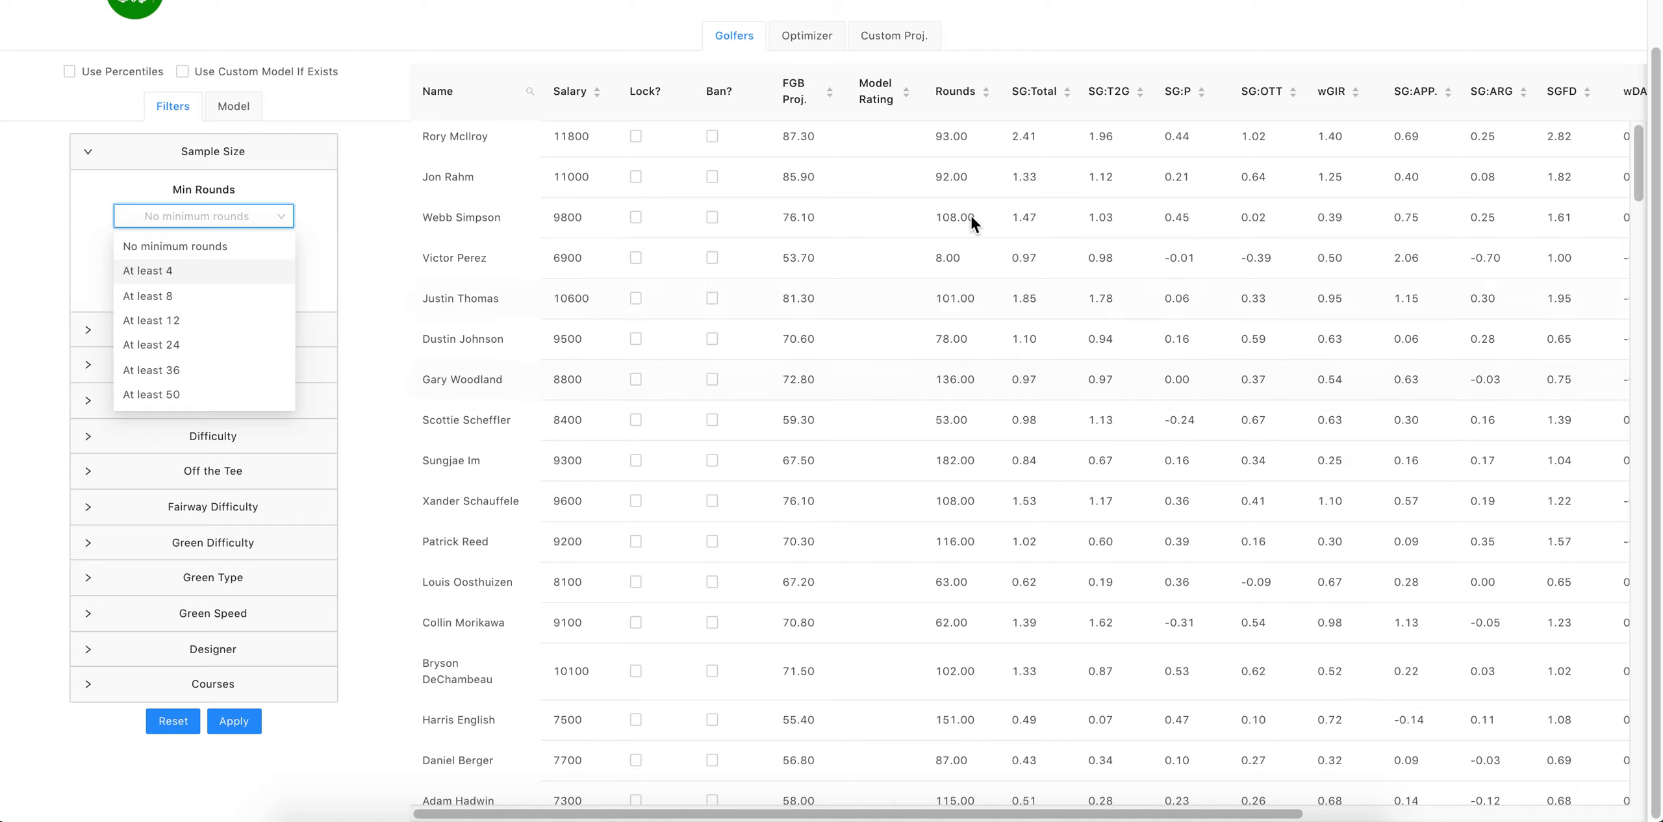
click(974, 268)
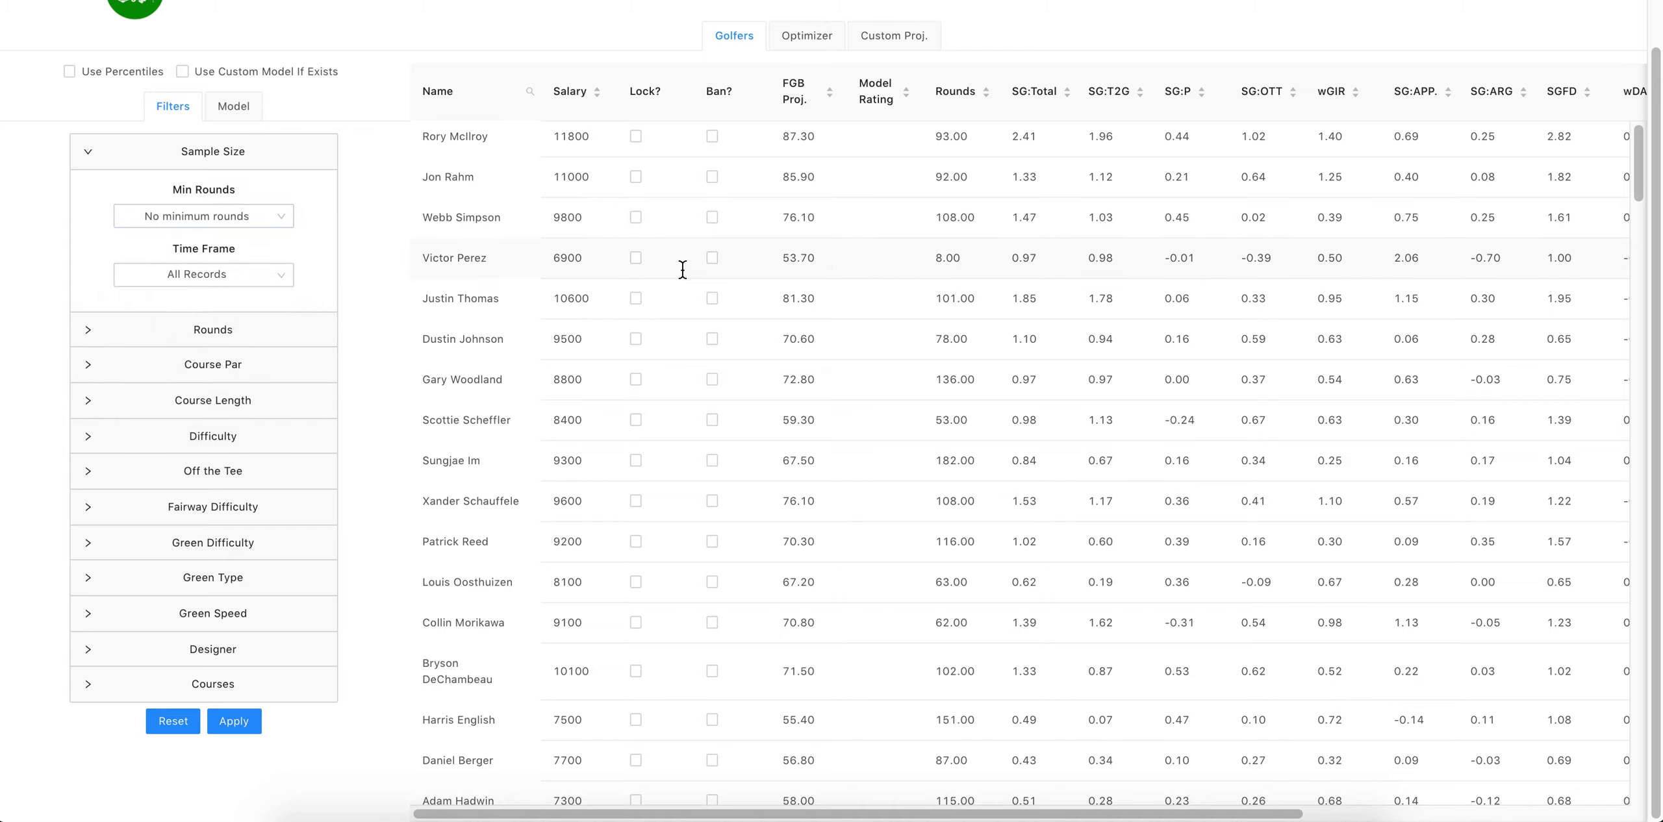
click(266, 219)
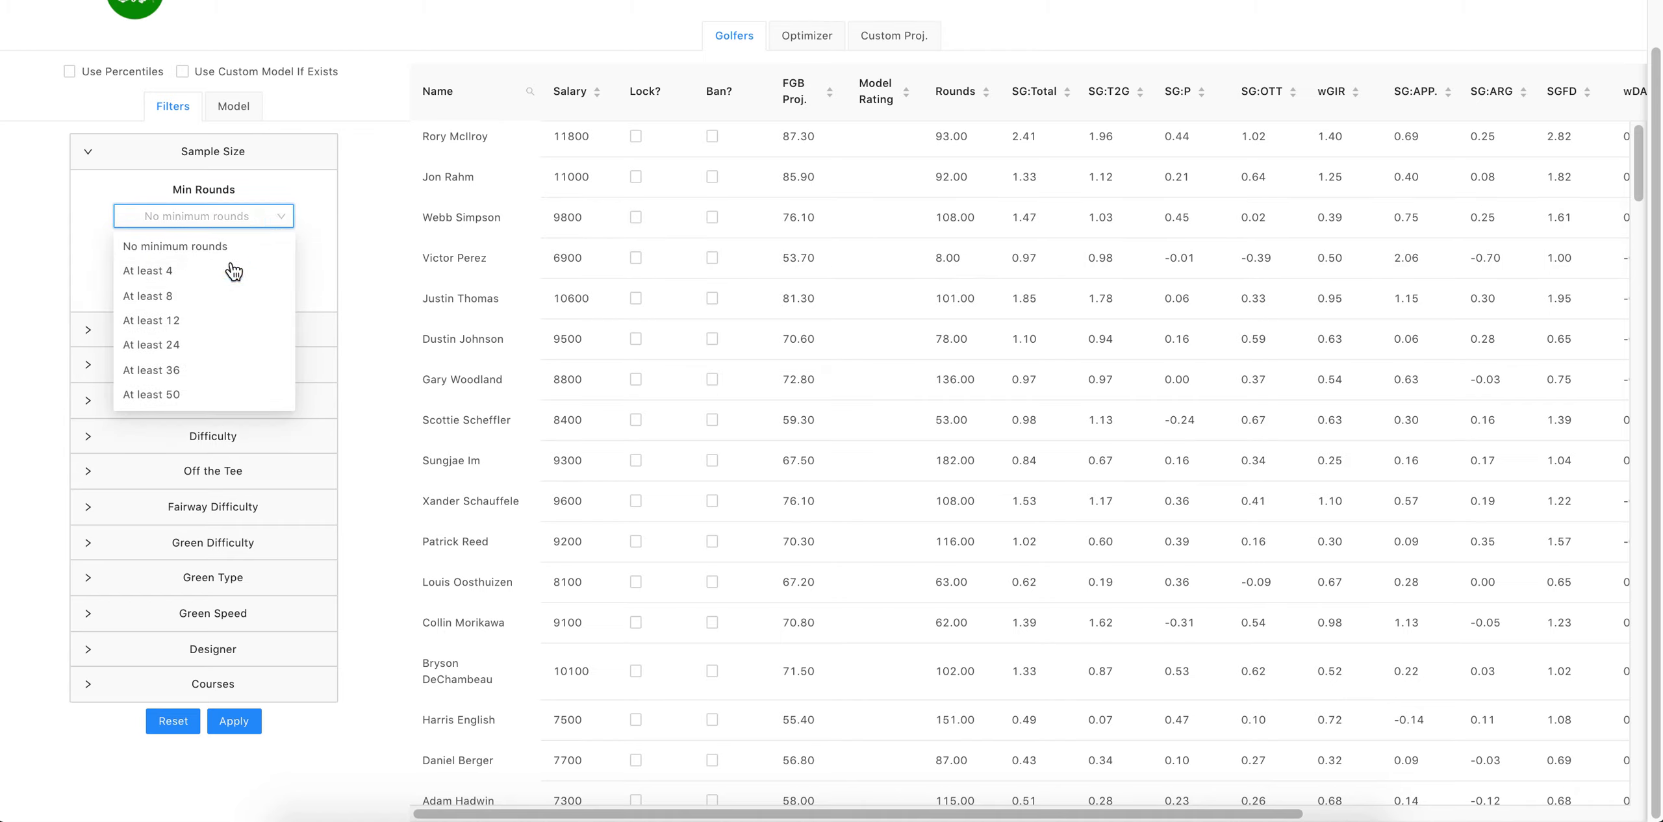
click(221, 346)
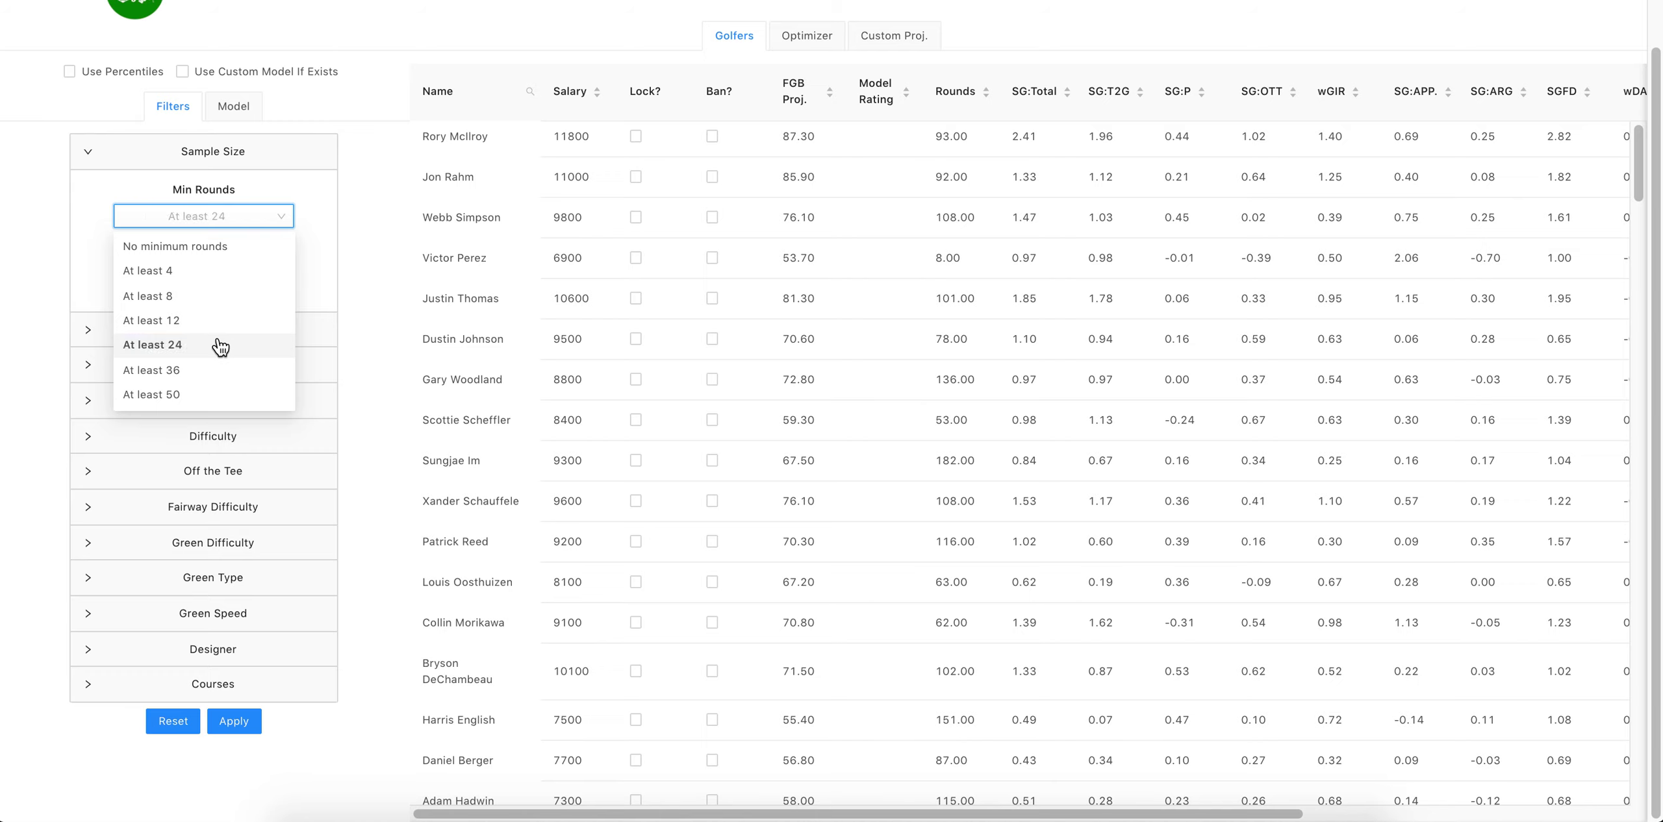
click(229, 722)
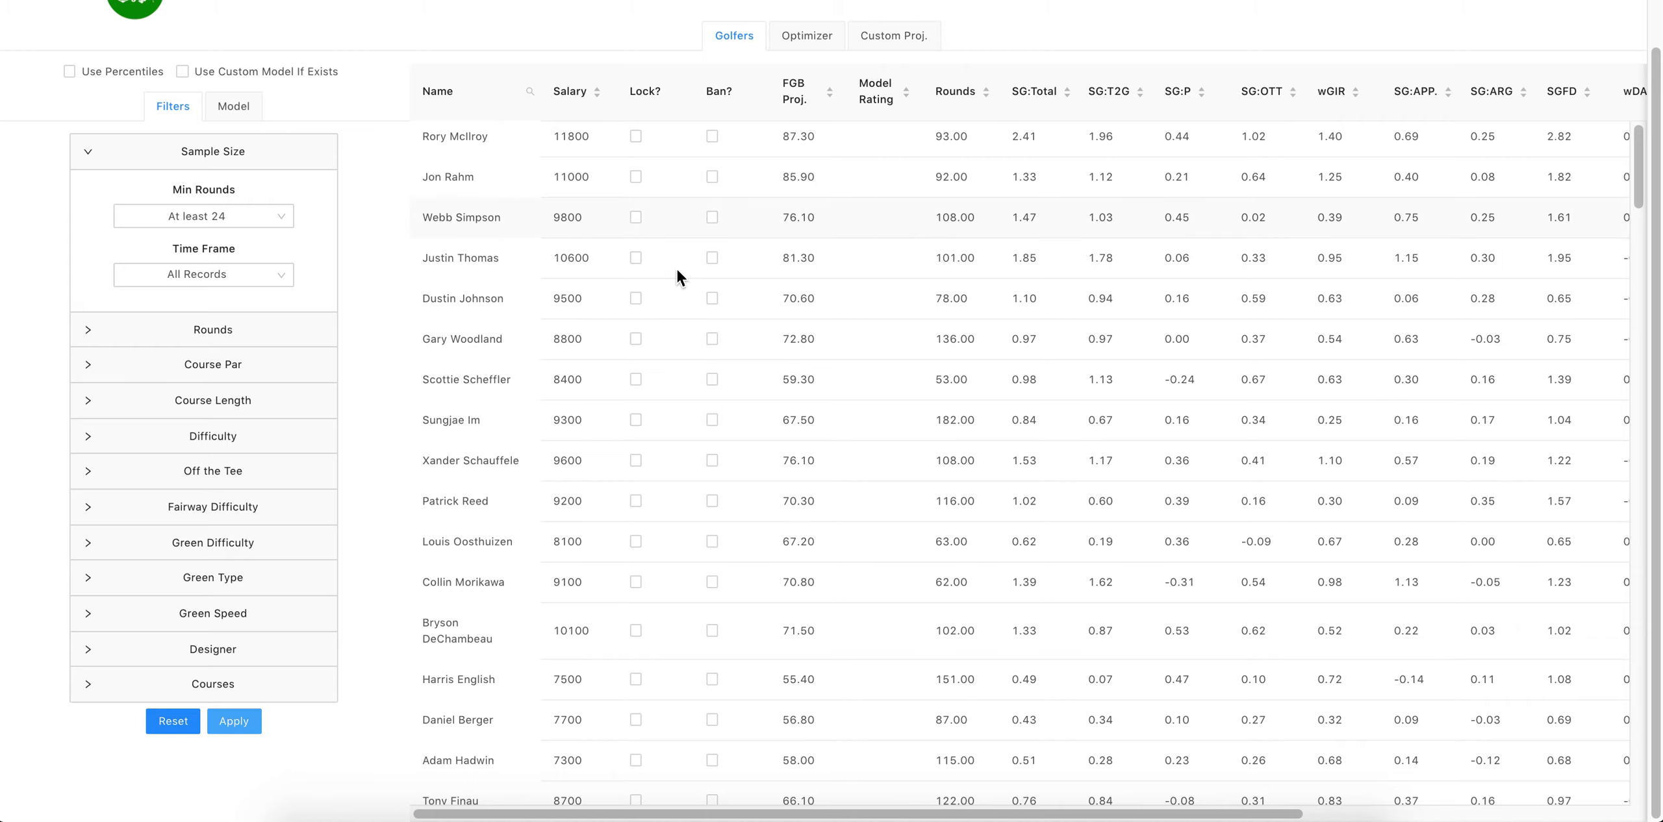
- Set the Time Frame to Last 6 Months and apply, leaving the table with No Data
click(258, 276)
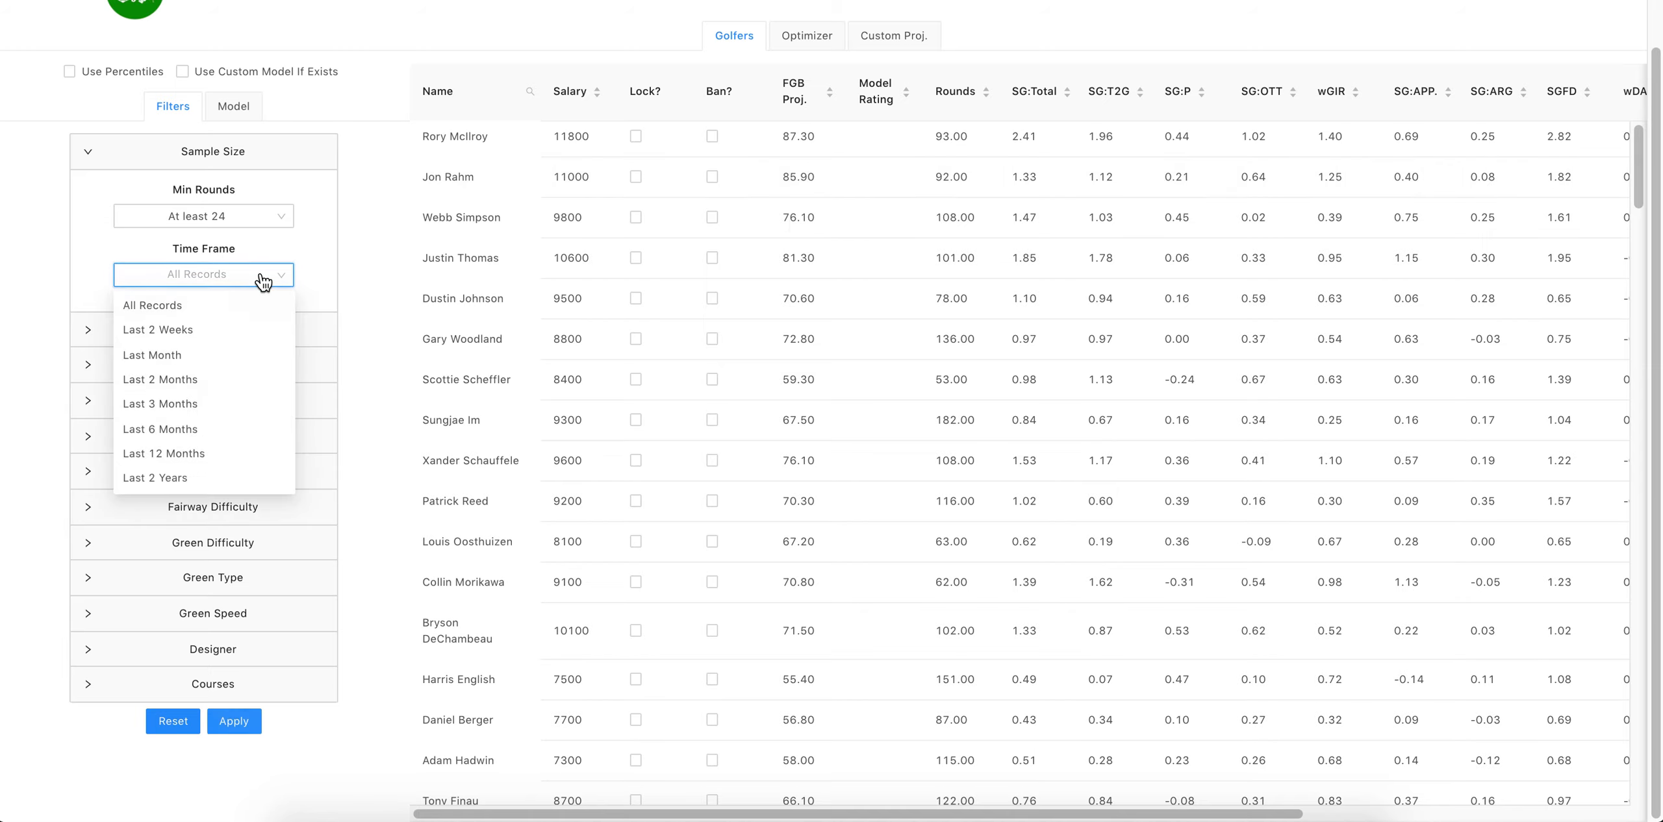
click(205, 438)
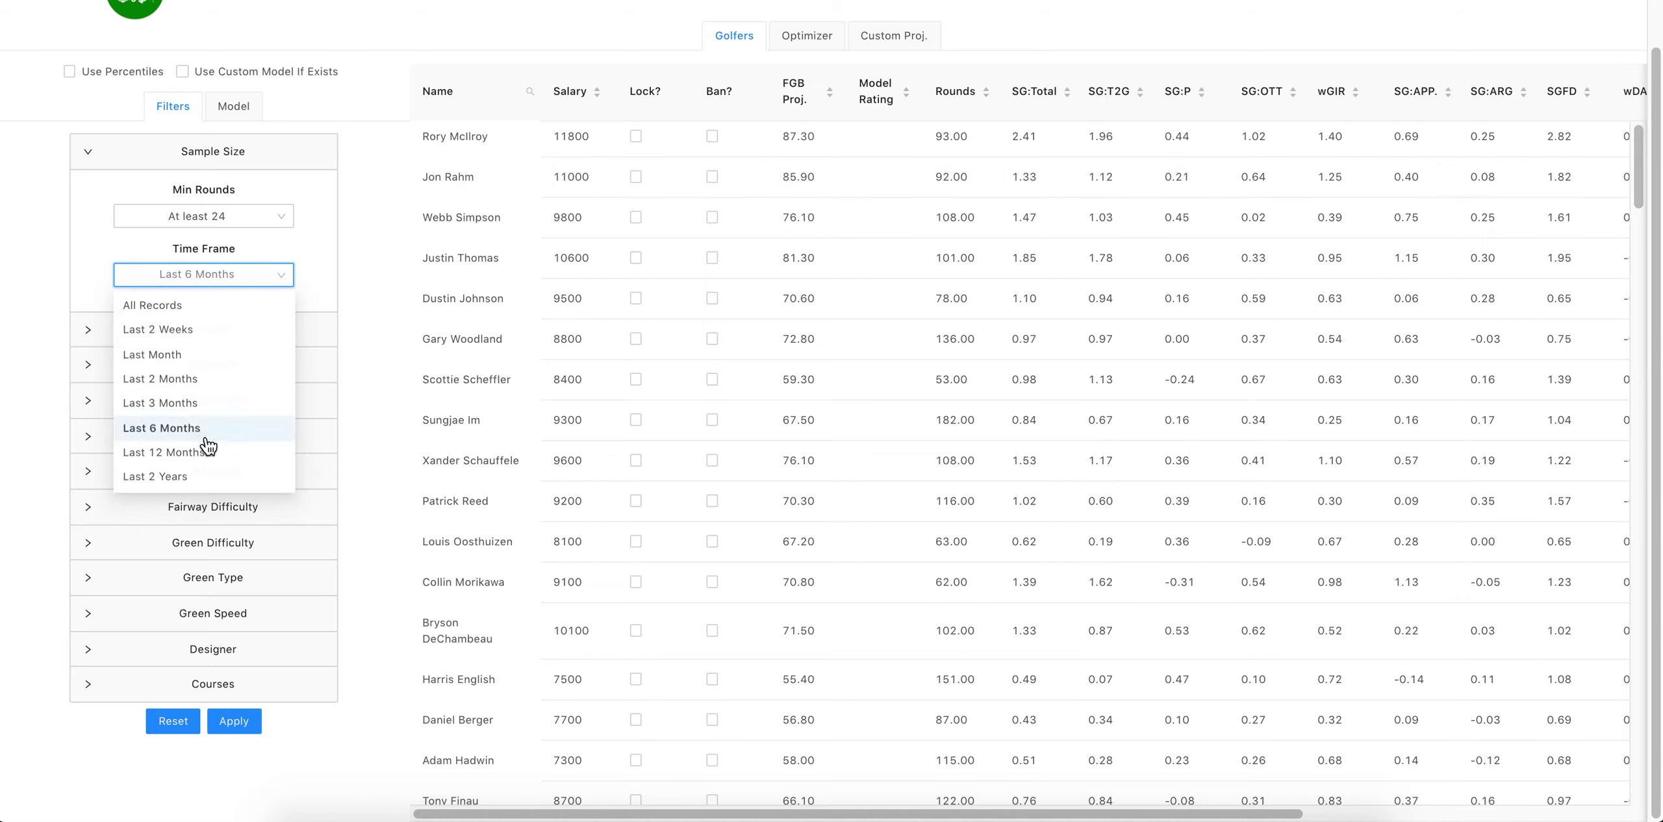
click(248, 727)
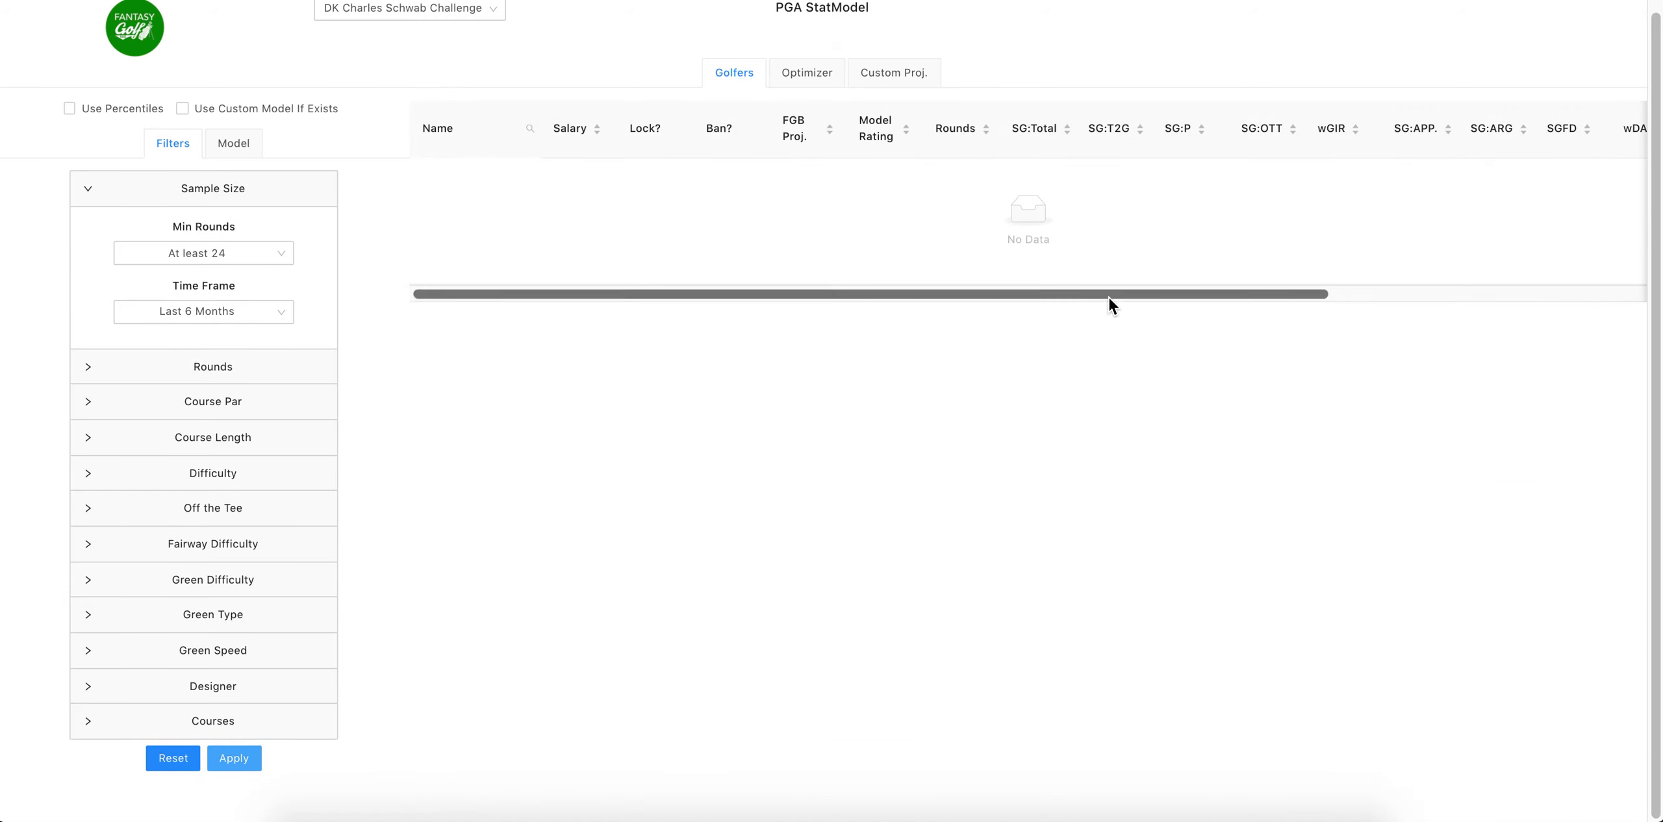
- Change the Time Frame to Last 12 Months and apply it
click(260, 308)
click(196, 494)
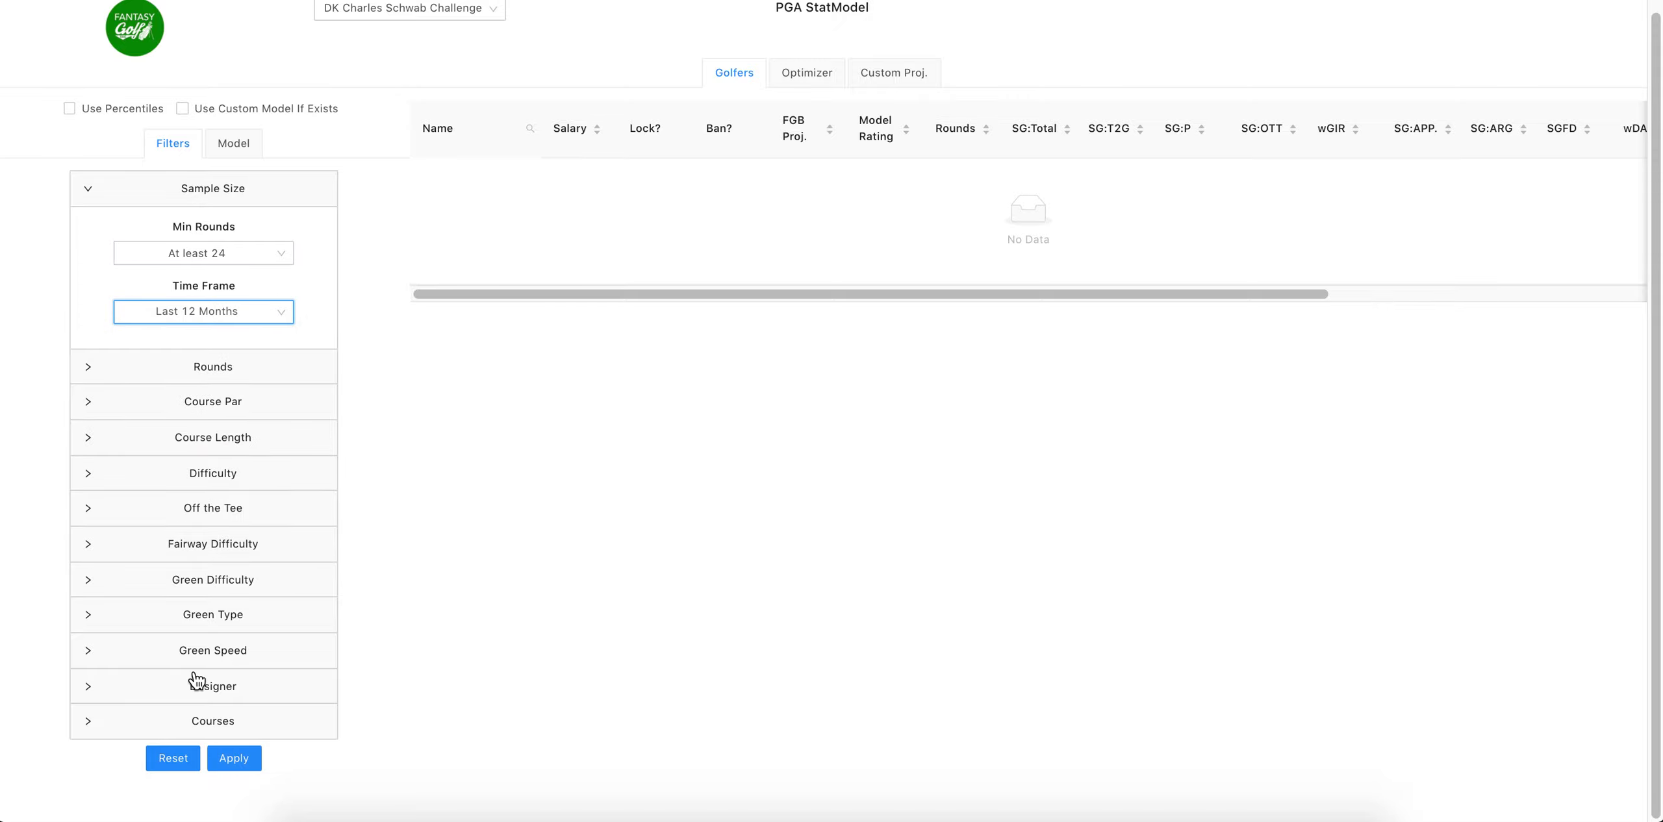
click(234, 758)
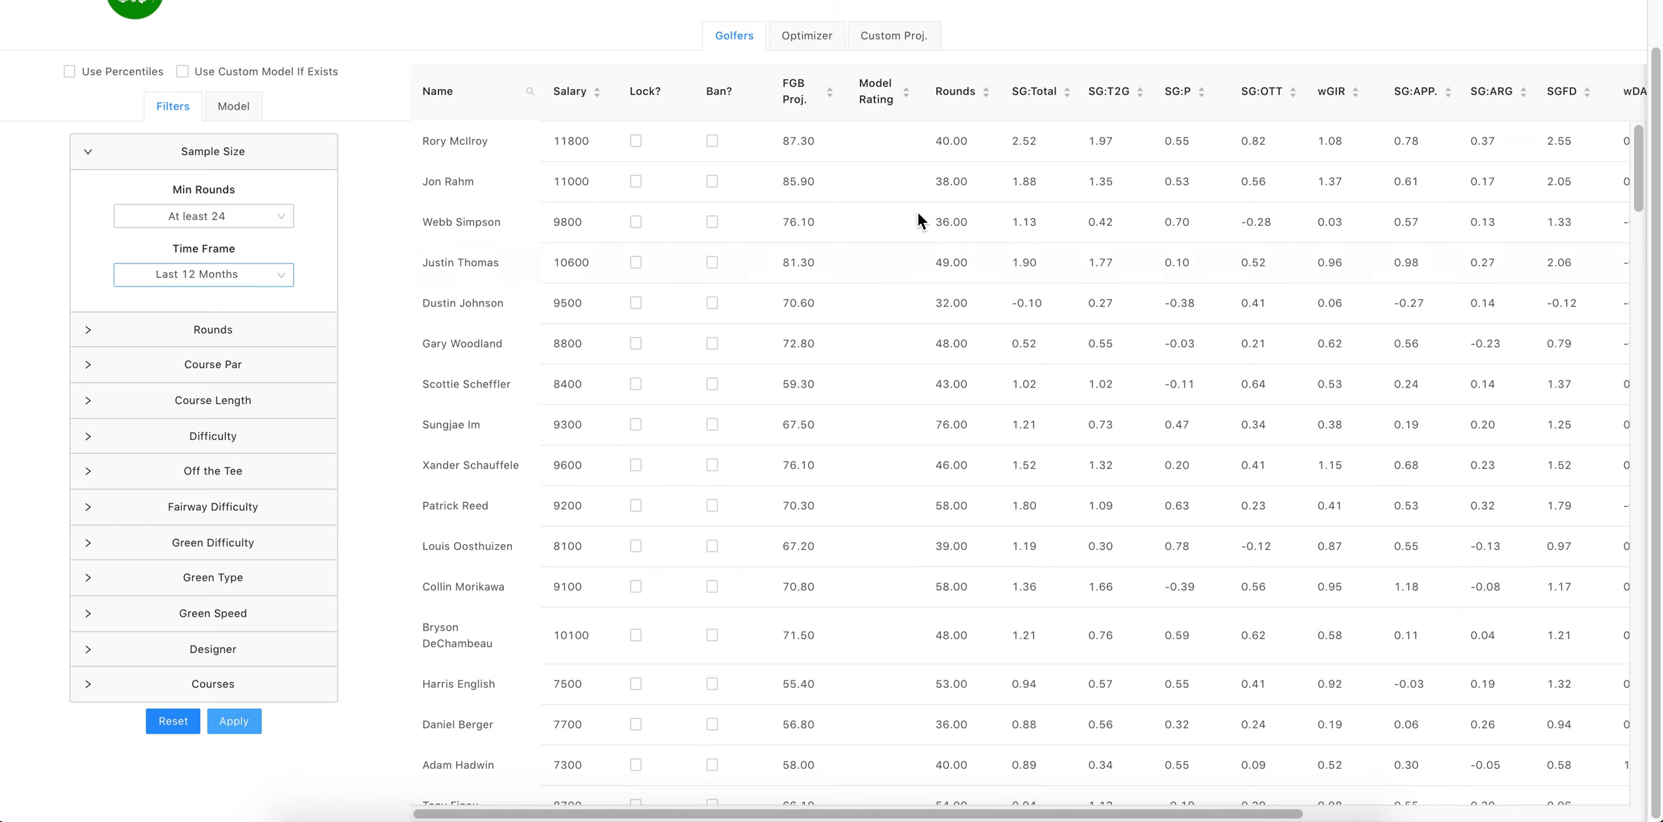
- Reset the sample-size filters to No minimum rounds and All Records, then reload
scroll(777, 319, up, 1)
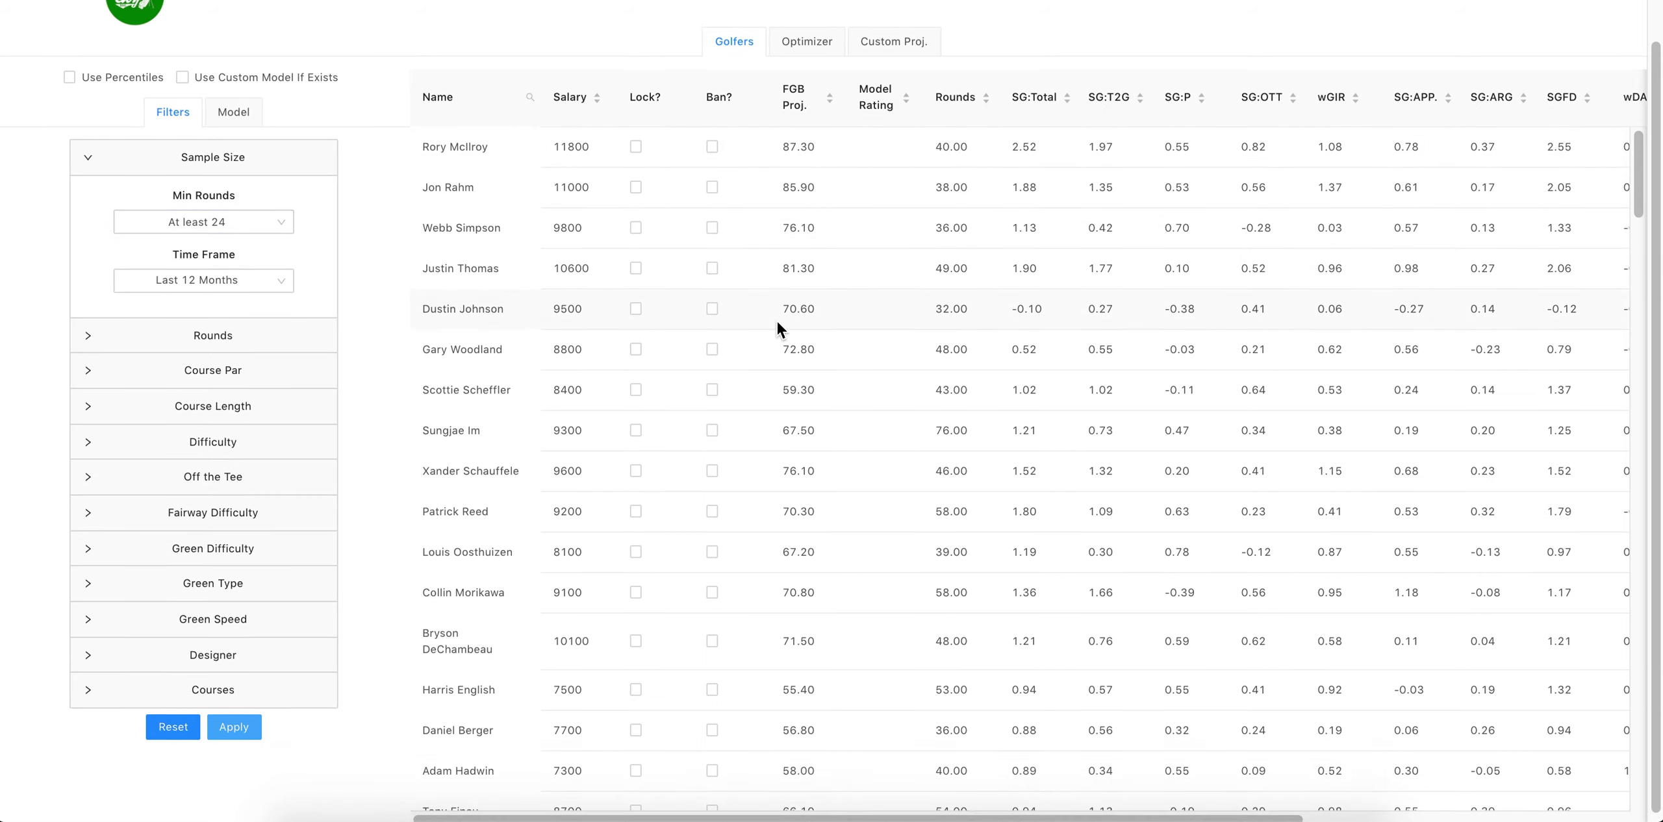
scroll(777, 320, up, 2)
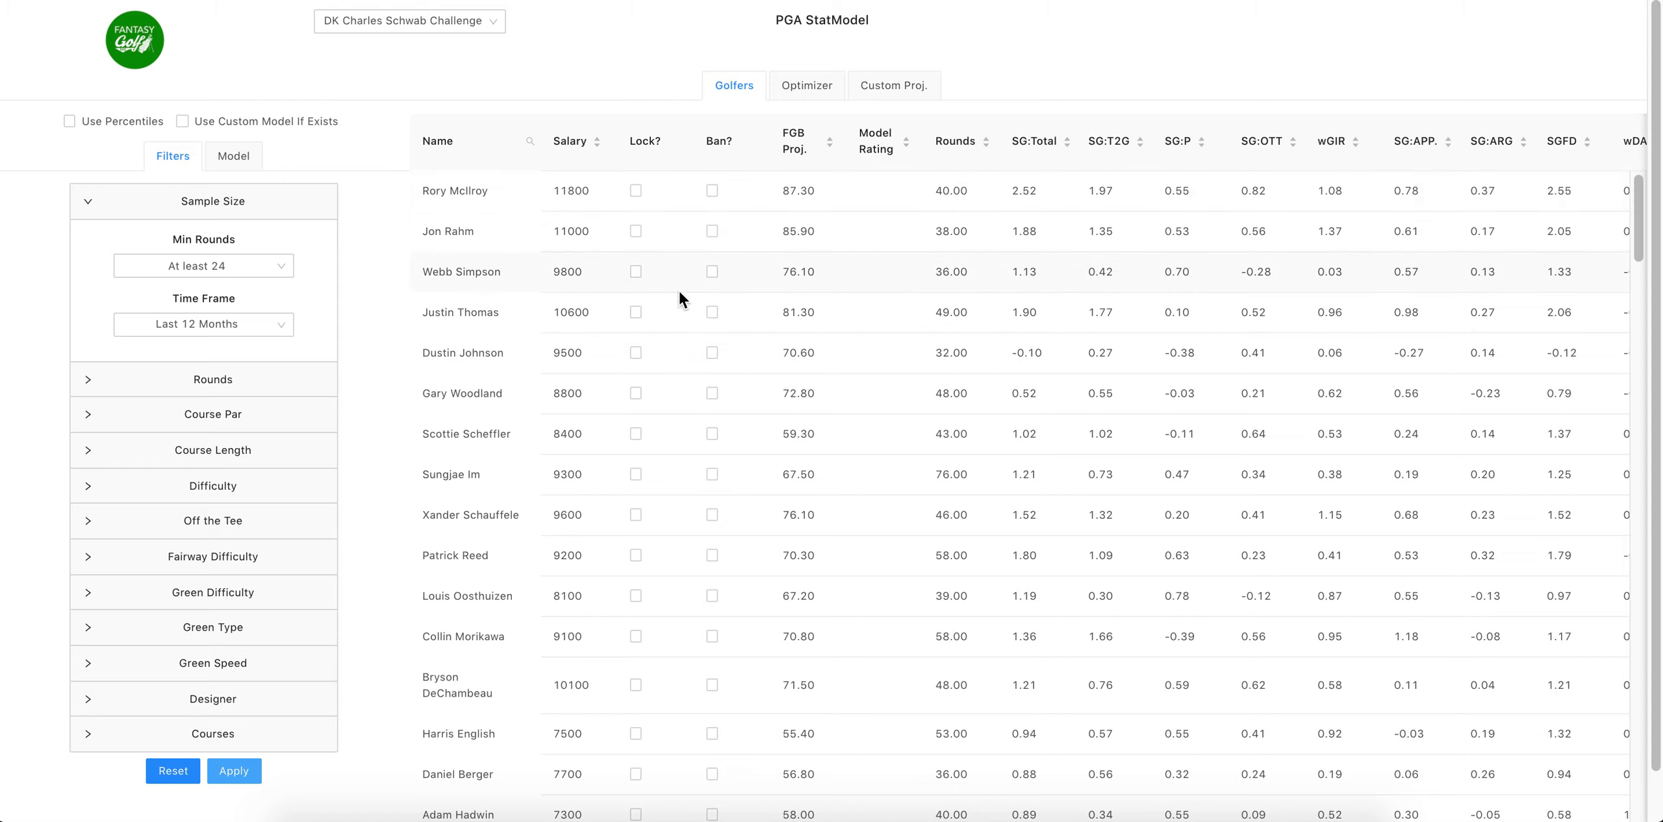
click(169, 772)
click(234, 773)
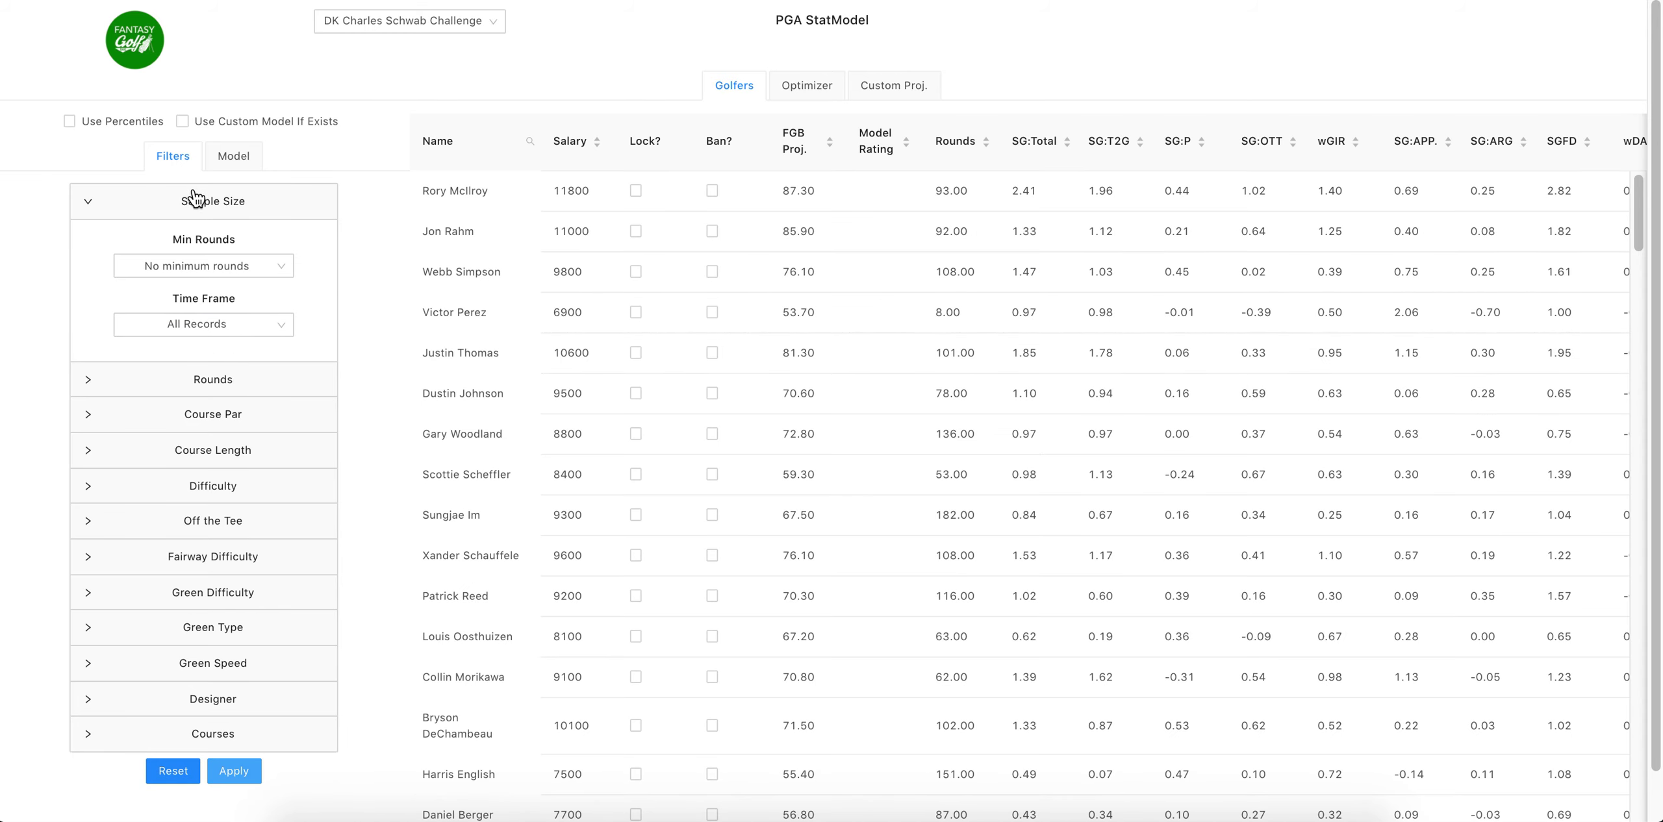
- Collapse the Sample Size section and expand the Courses filter list
click(84, 207)
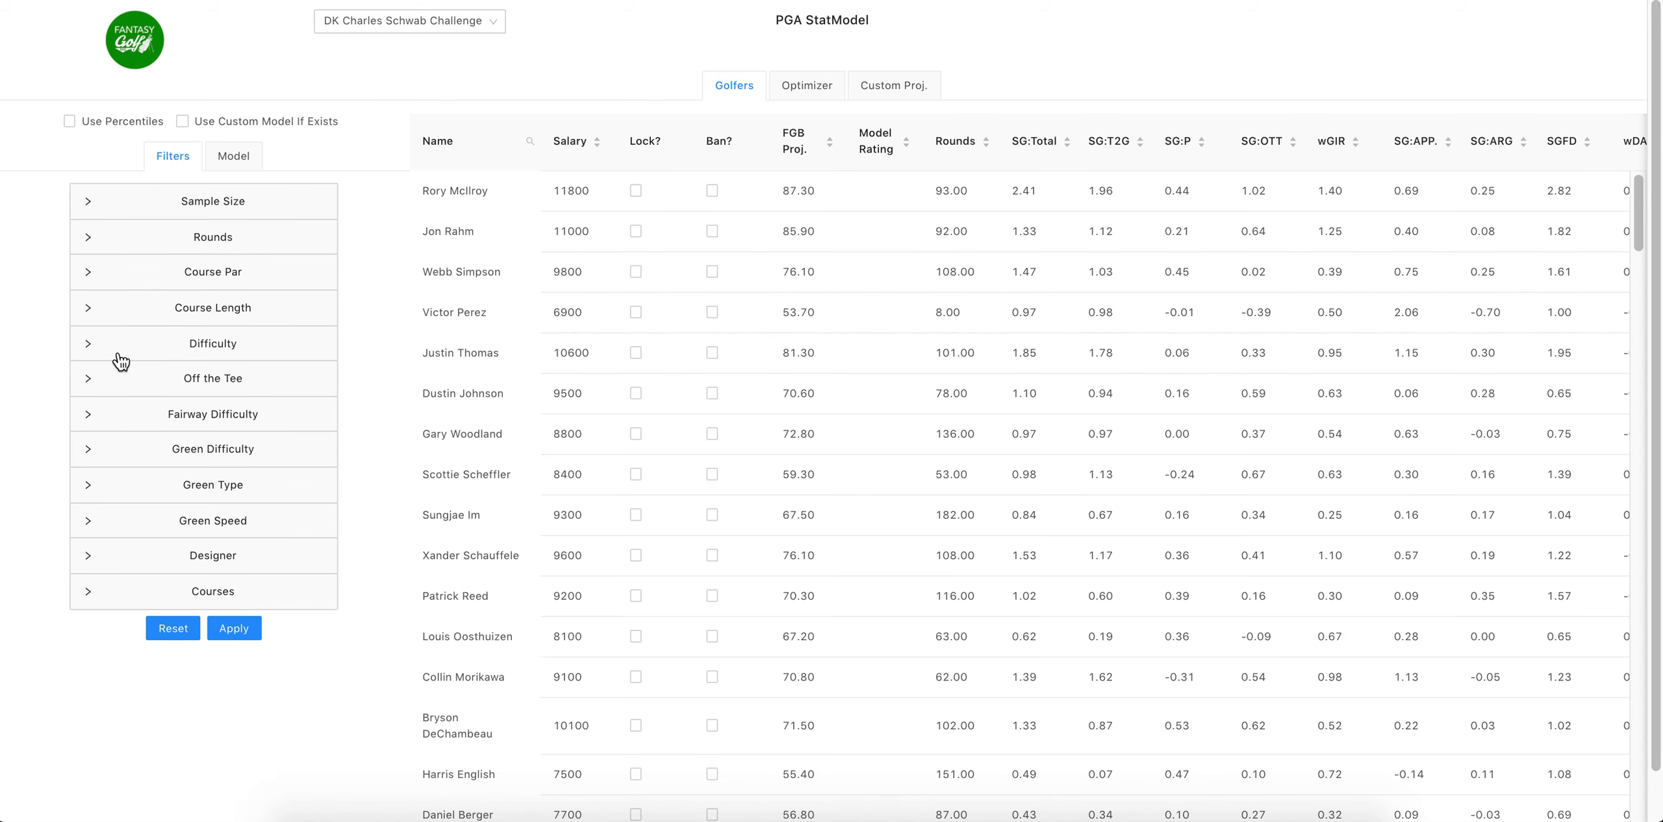
click(83, 526)
click(82, 523)
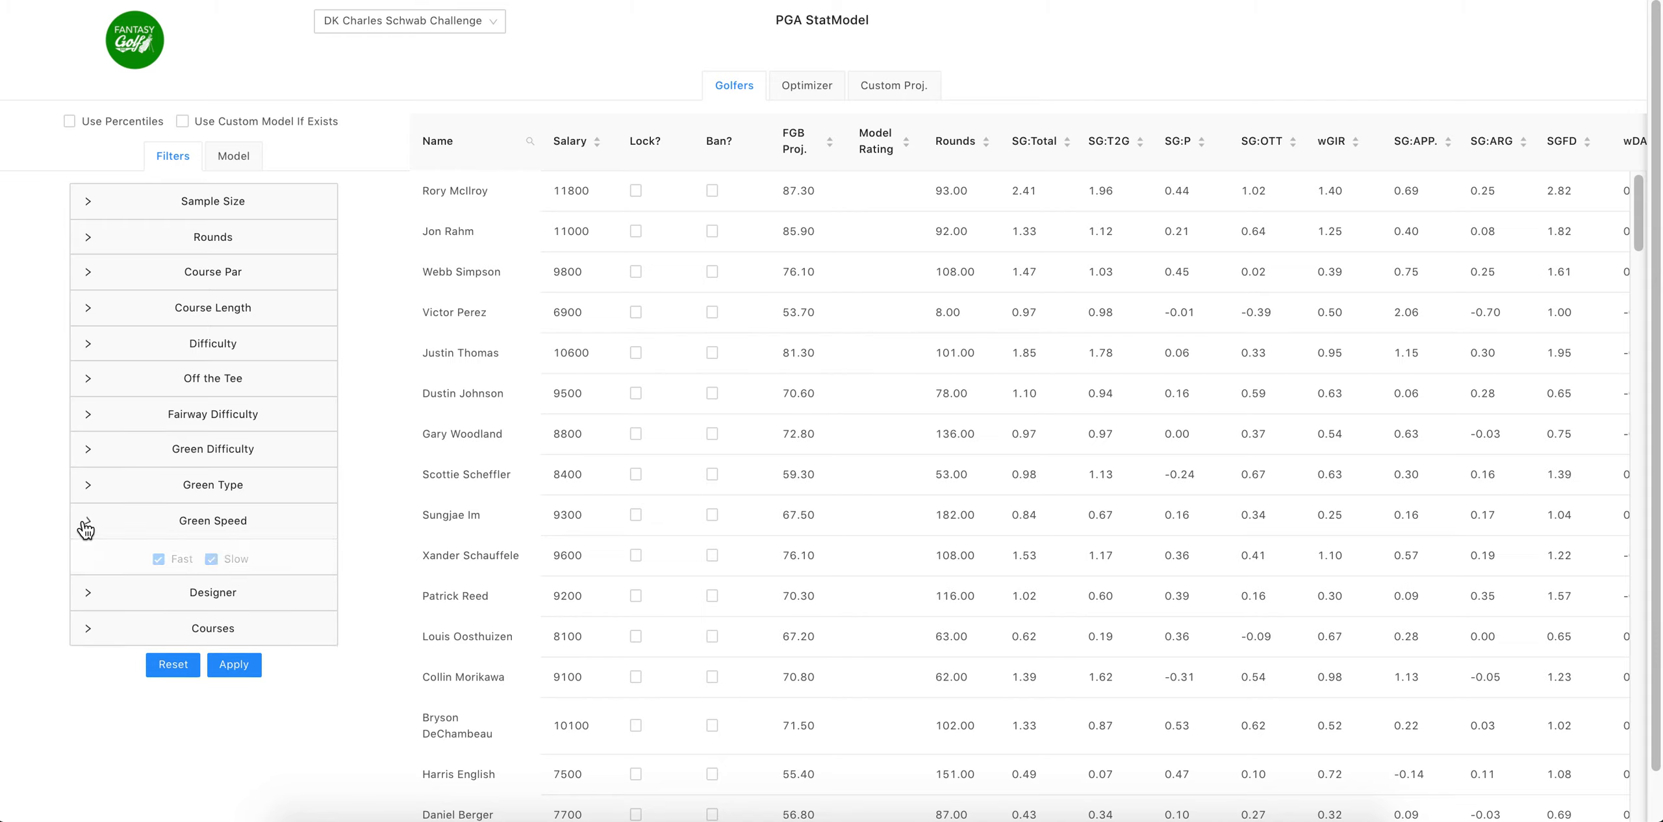
click(88, 592)
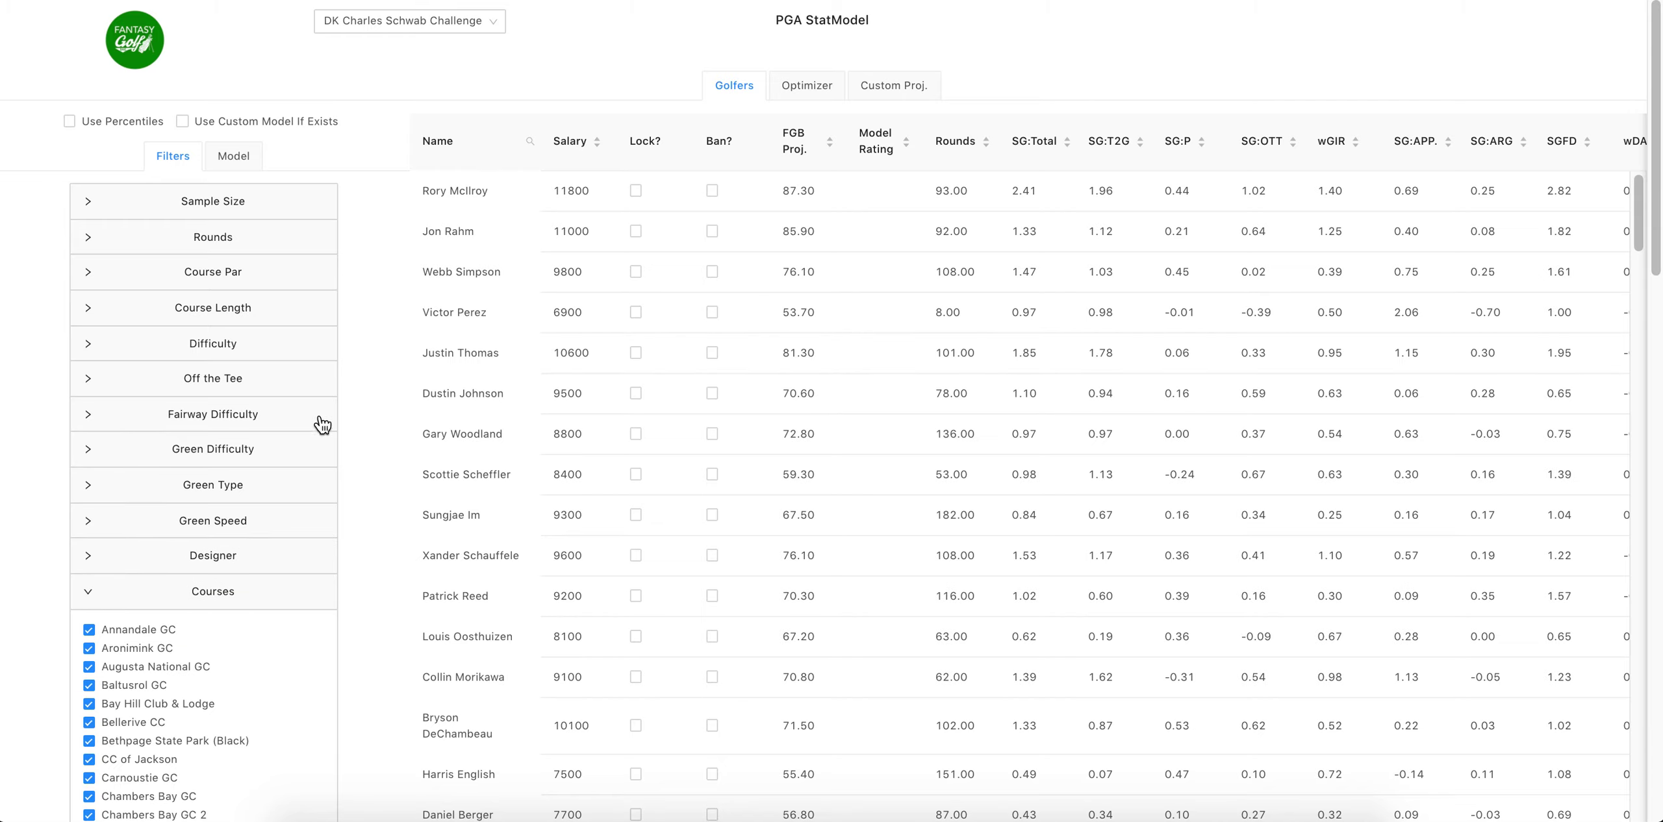
scroll(366, 350, down, 5)
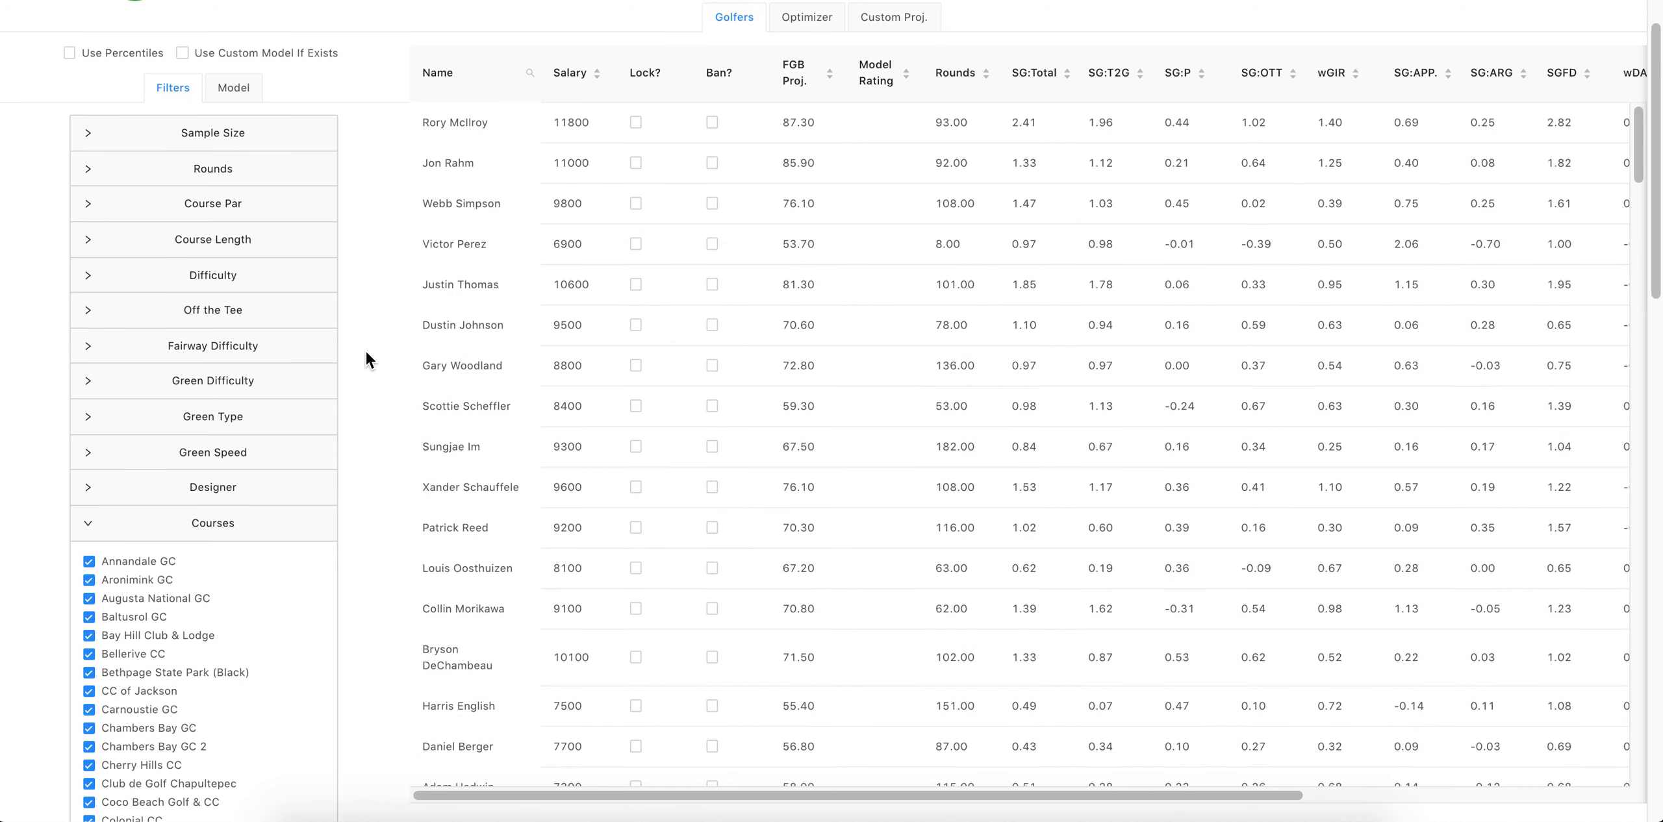
scroll(366, 350, down, 5)
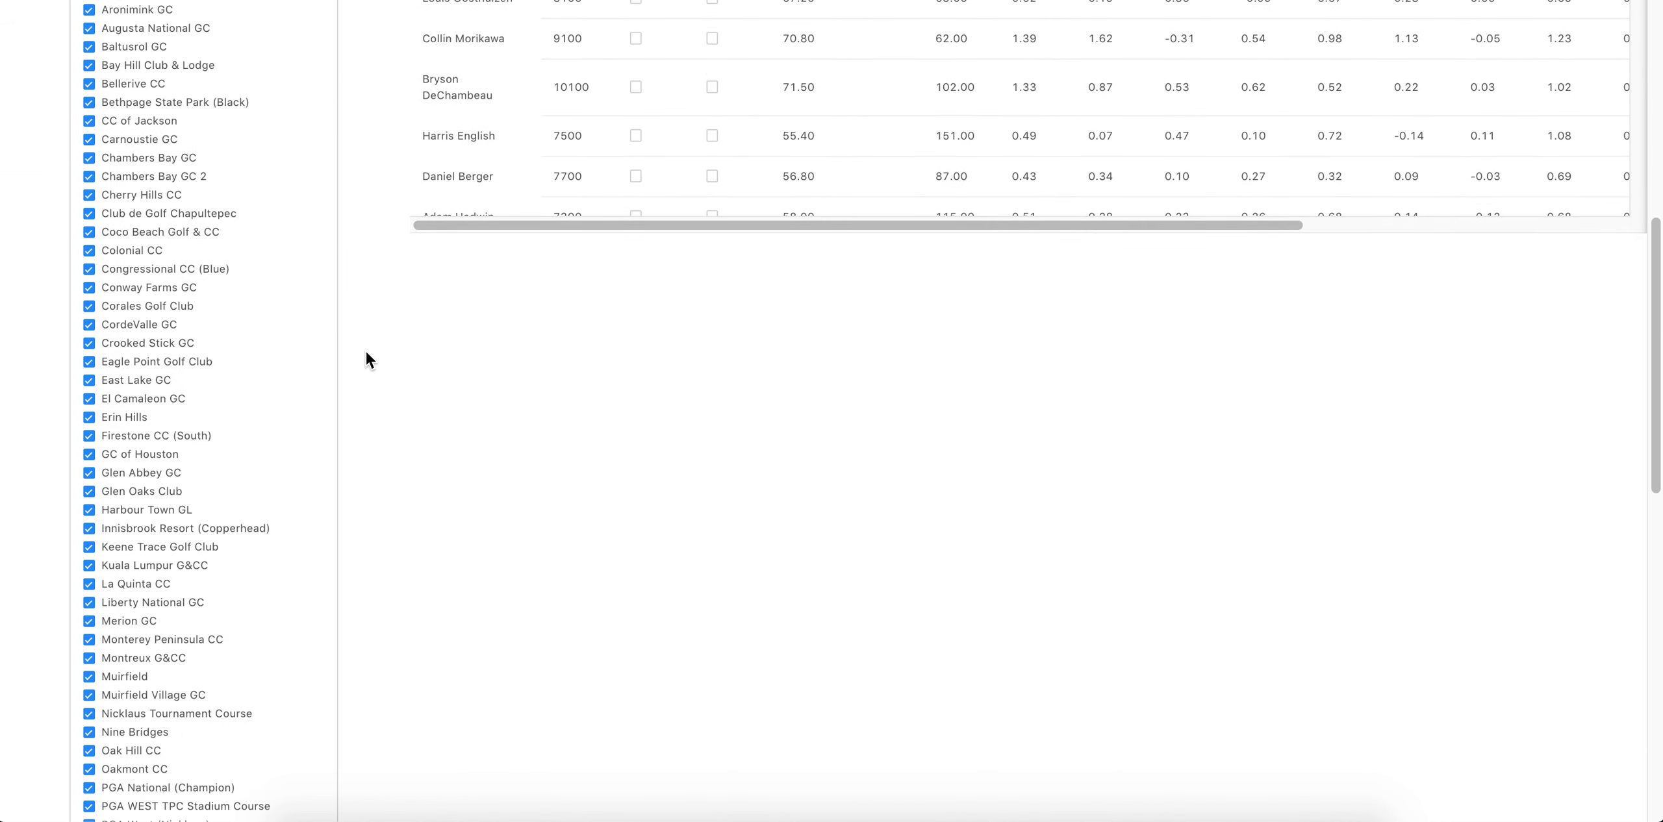
scroll(352, 356, up, 1)
- Uncheck Annandale GC, Aronimink GC, Augusta National GC, Baltusrol GC and Bay Hill Club & Lodge
click(89, 67)
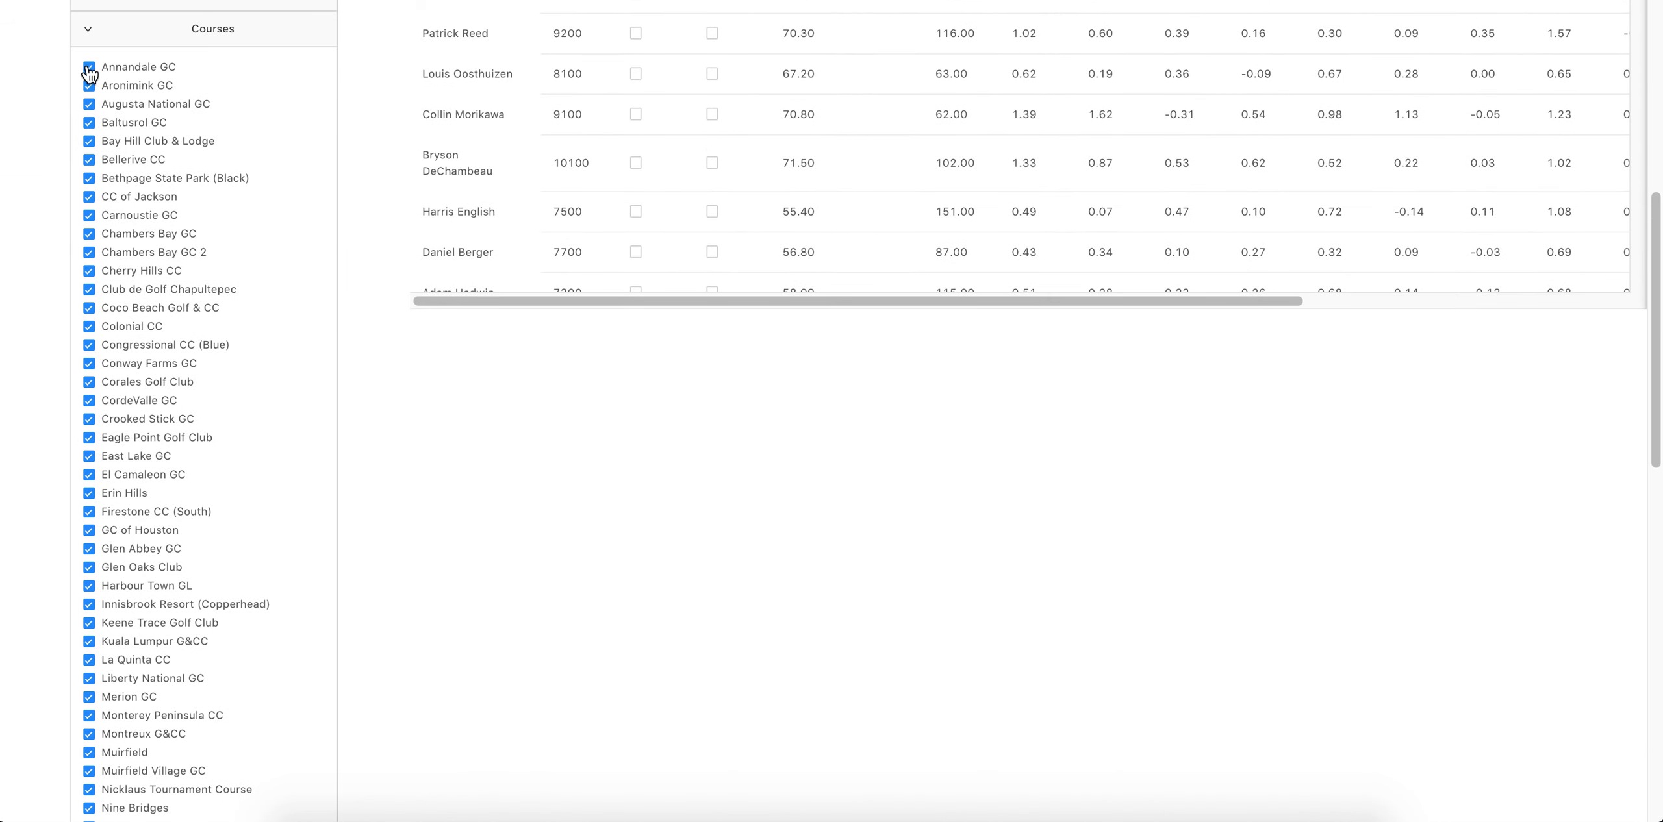
click(89, 85)
click(89, 104)
click(89, 122)
click(89, 141)
scroll(104, 305, down, 2)
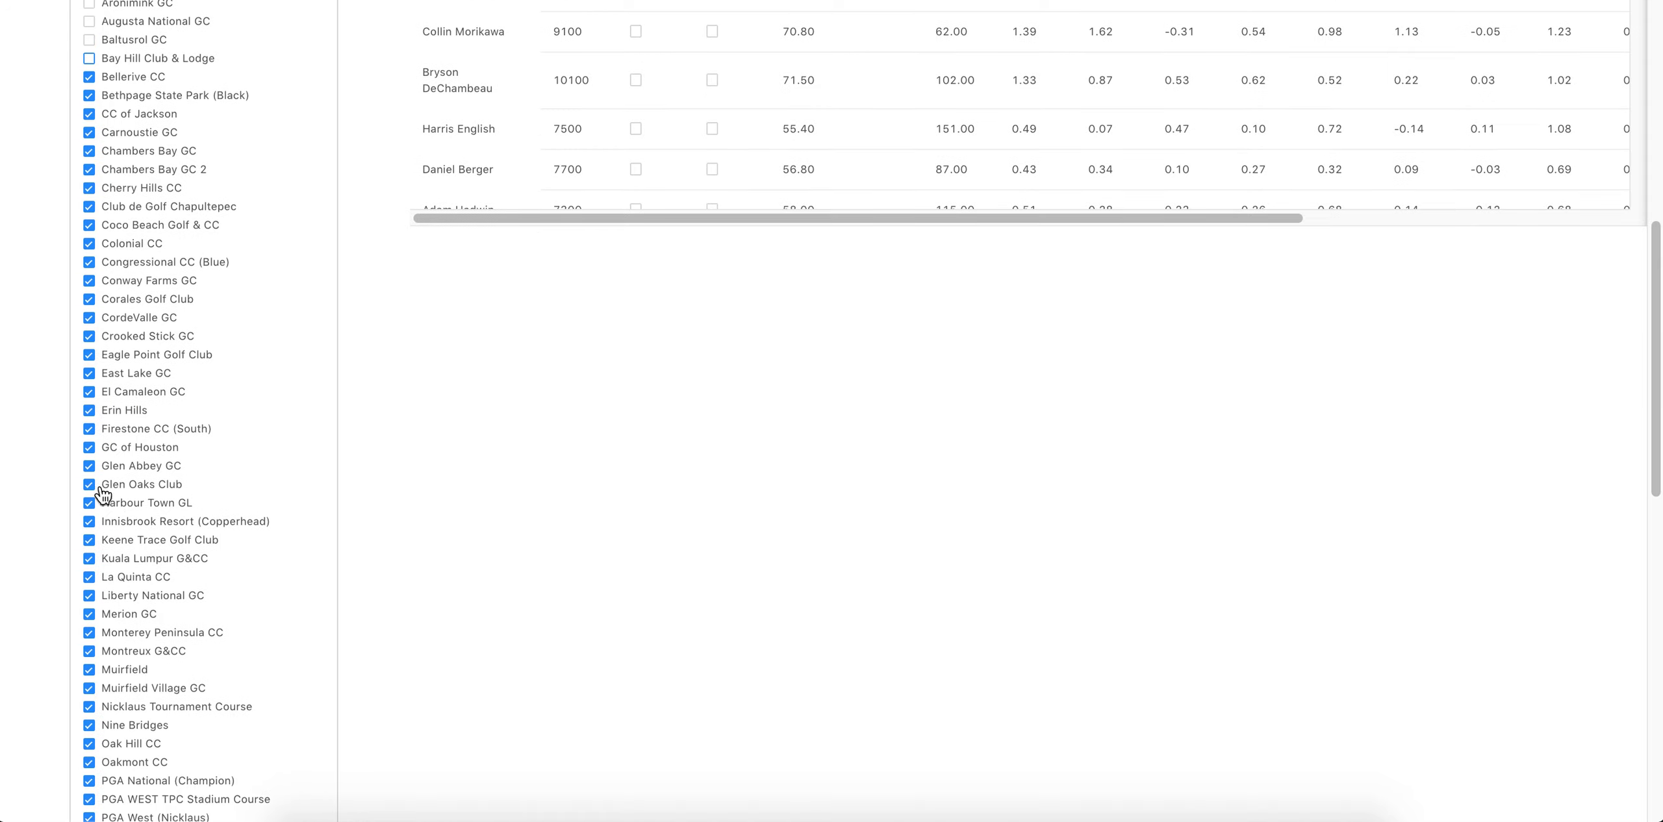
scroll(148, 297, up, 10)
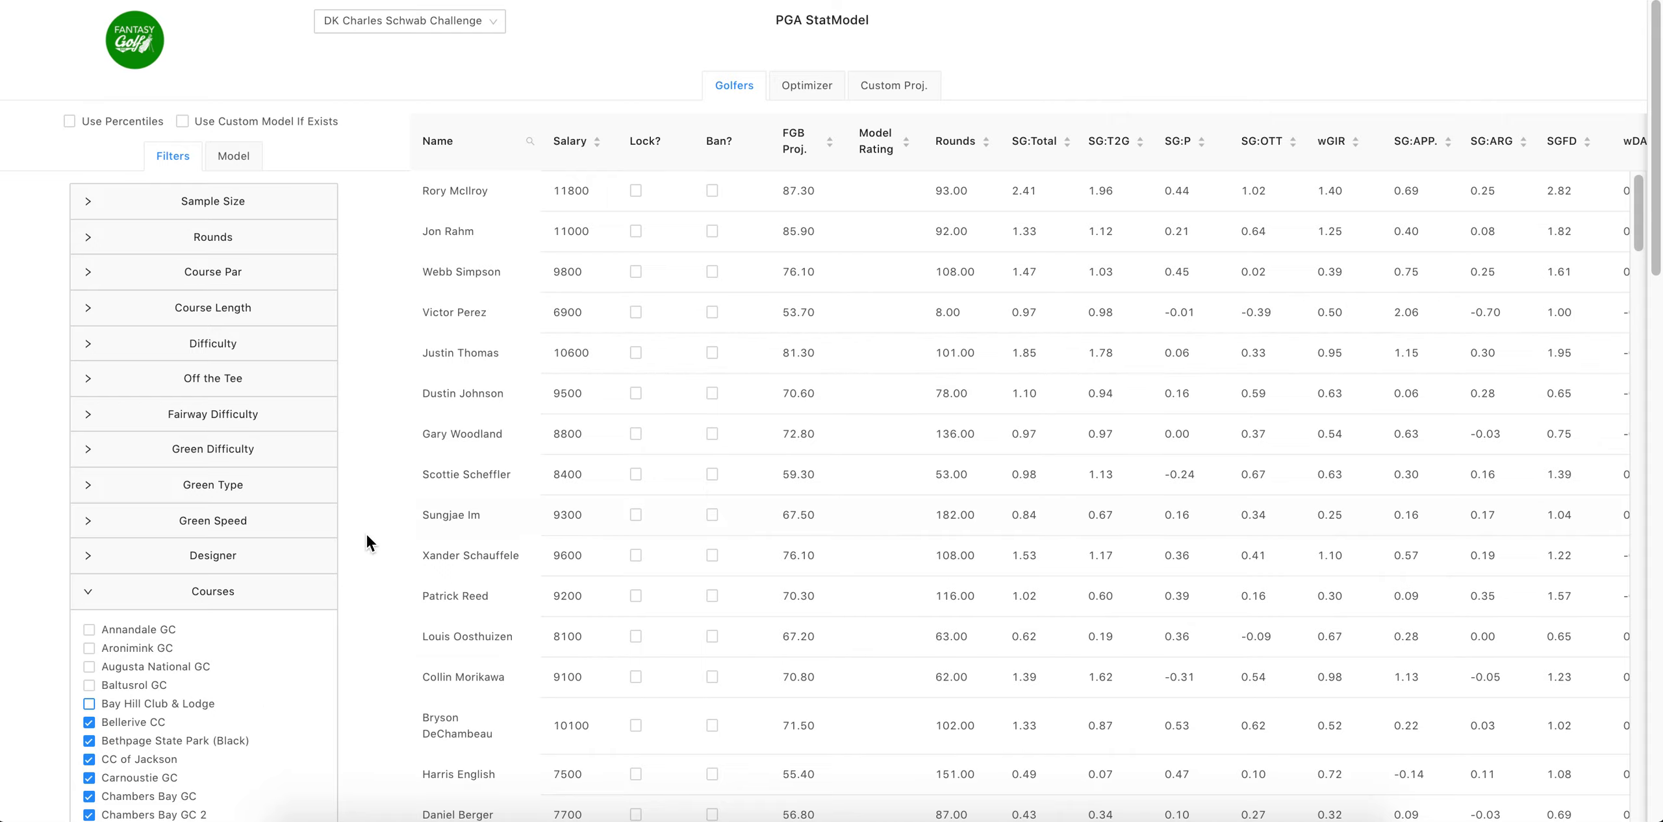
scroll(192, 492, down, 10)
scroll(192, 492, down, 8)
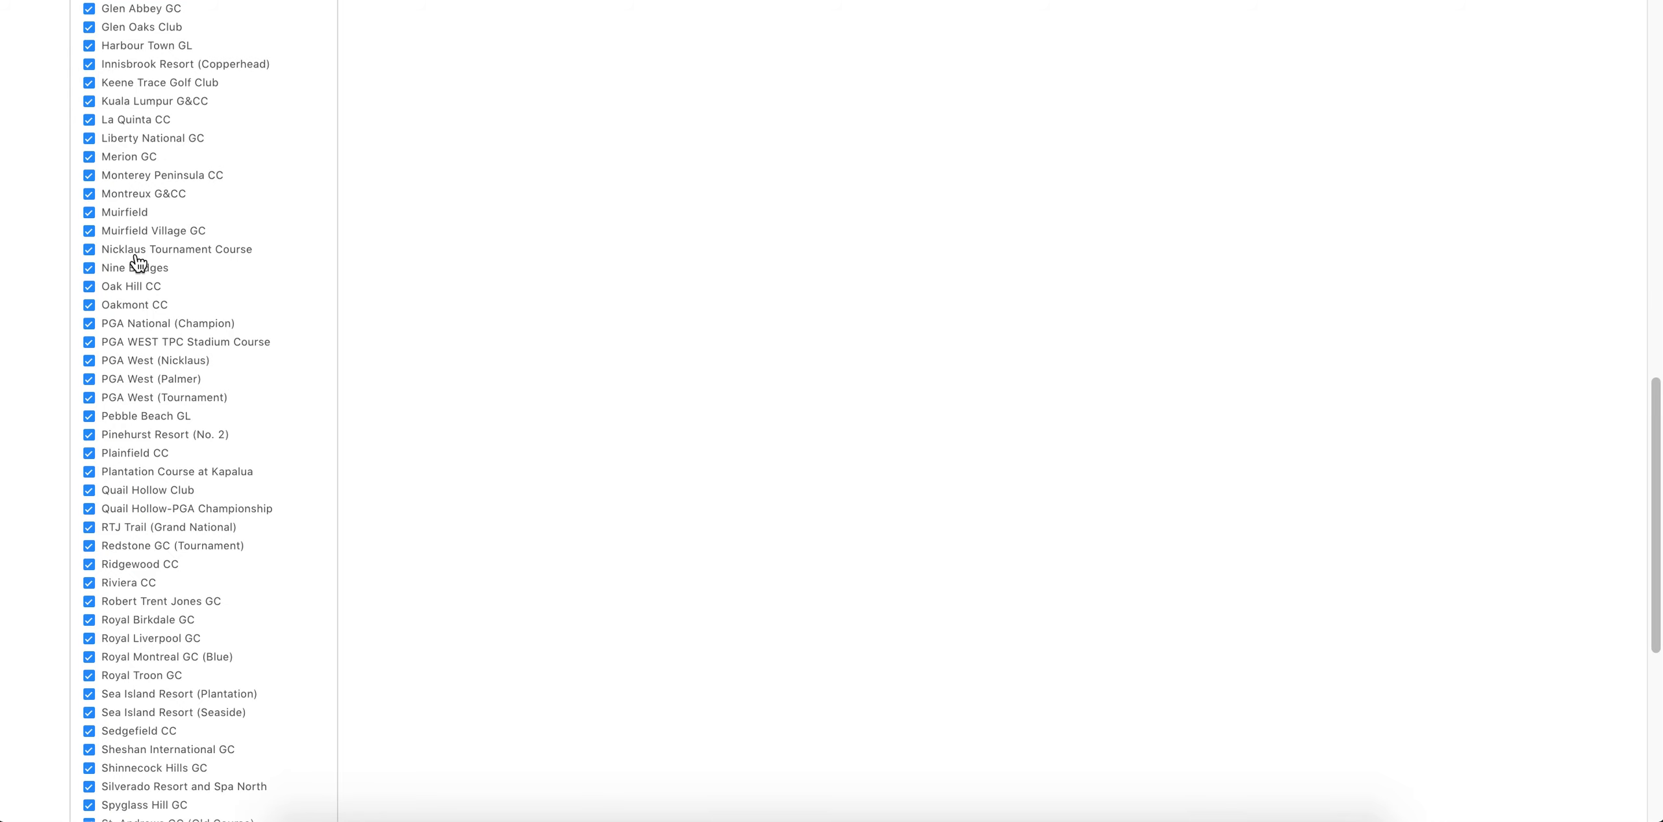
scroll(135, 234, up, 7)
scroll(130, 201, up, 10)
scroll(242, 624, down, 1)
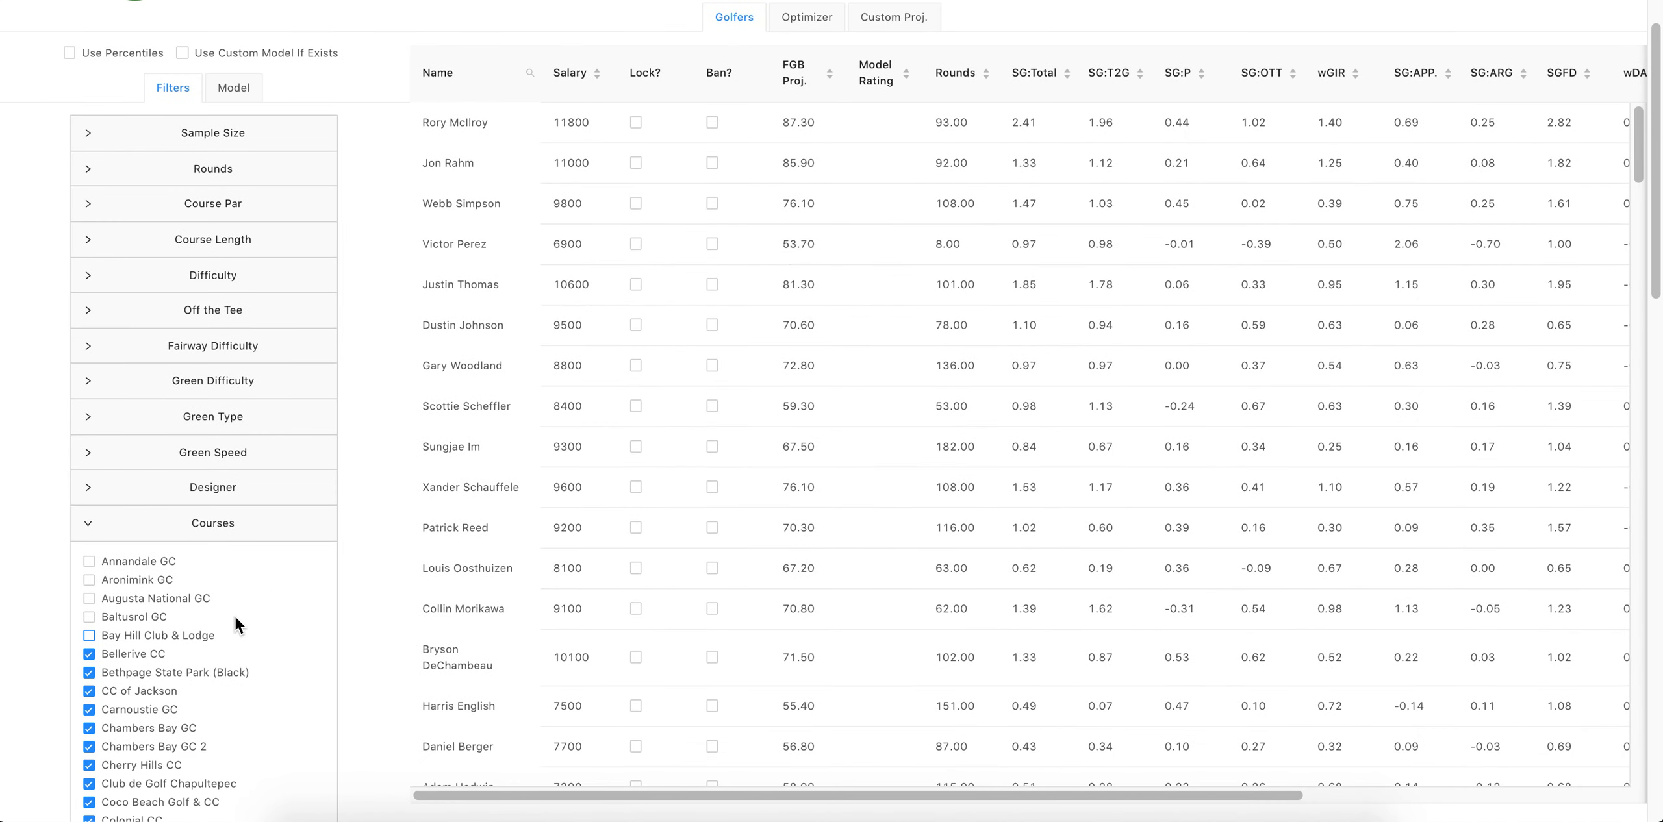
click(102, 528)
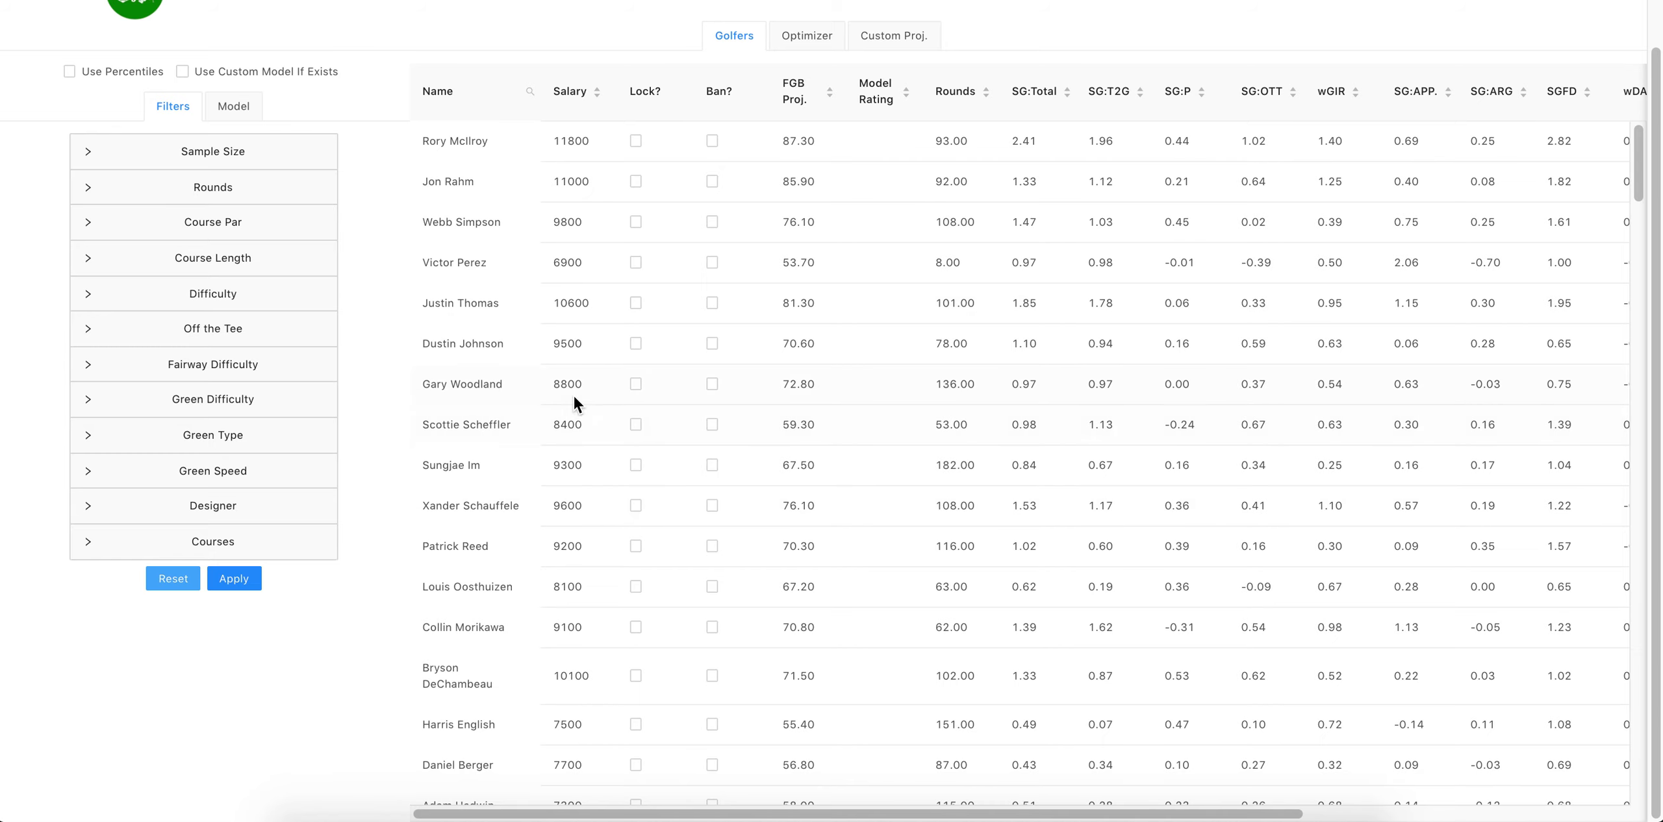
scroll(591, 389, up, 1)
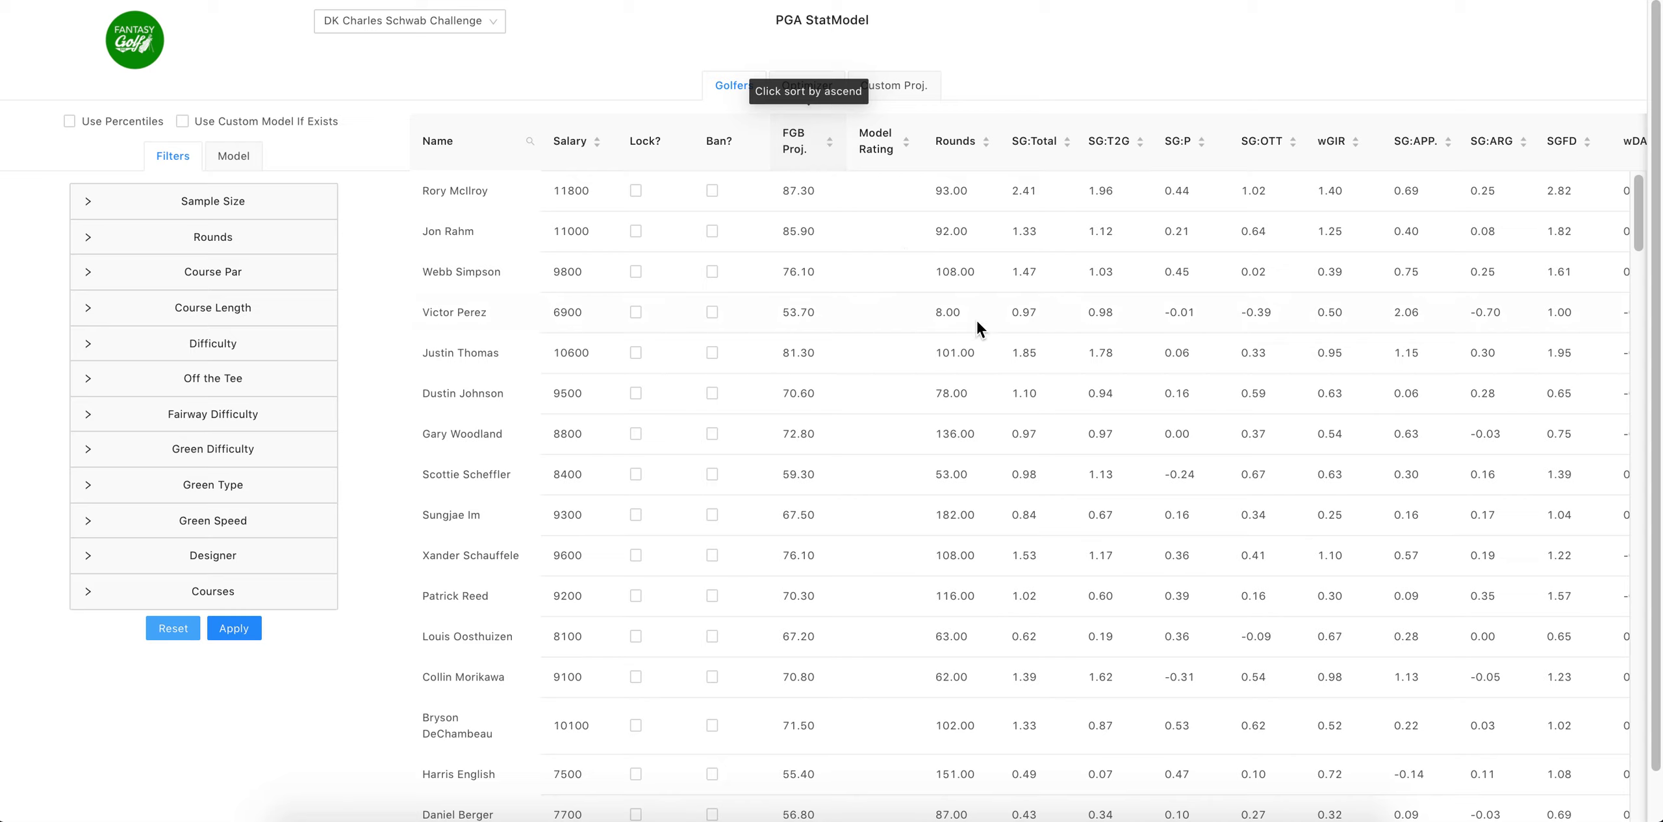
- Show the Custom Proj. tab with its empty Player Name and Proj. grid
click(897, 89)
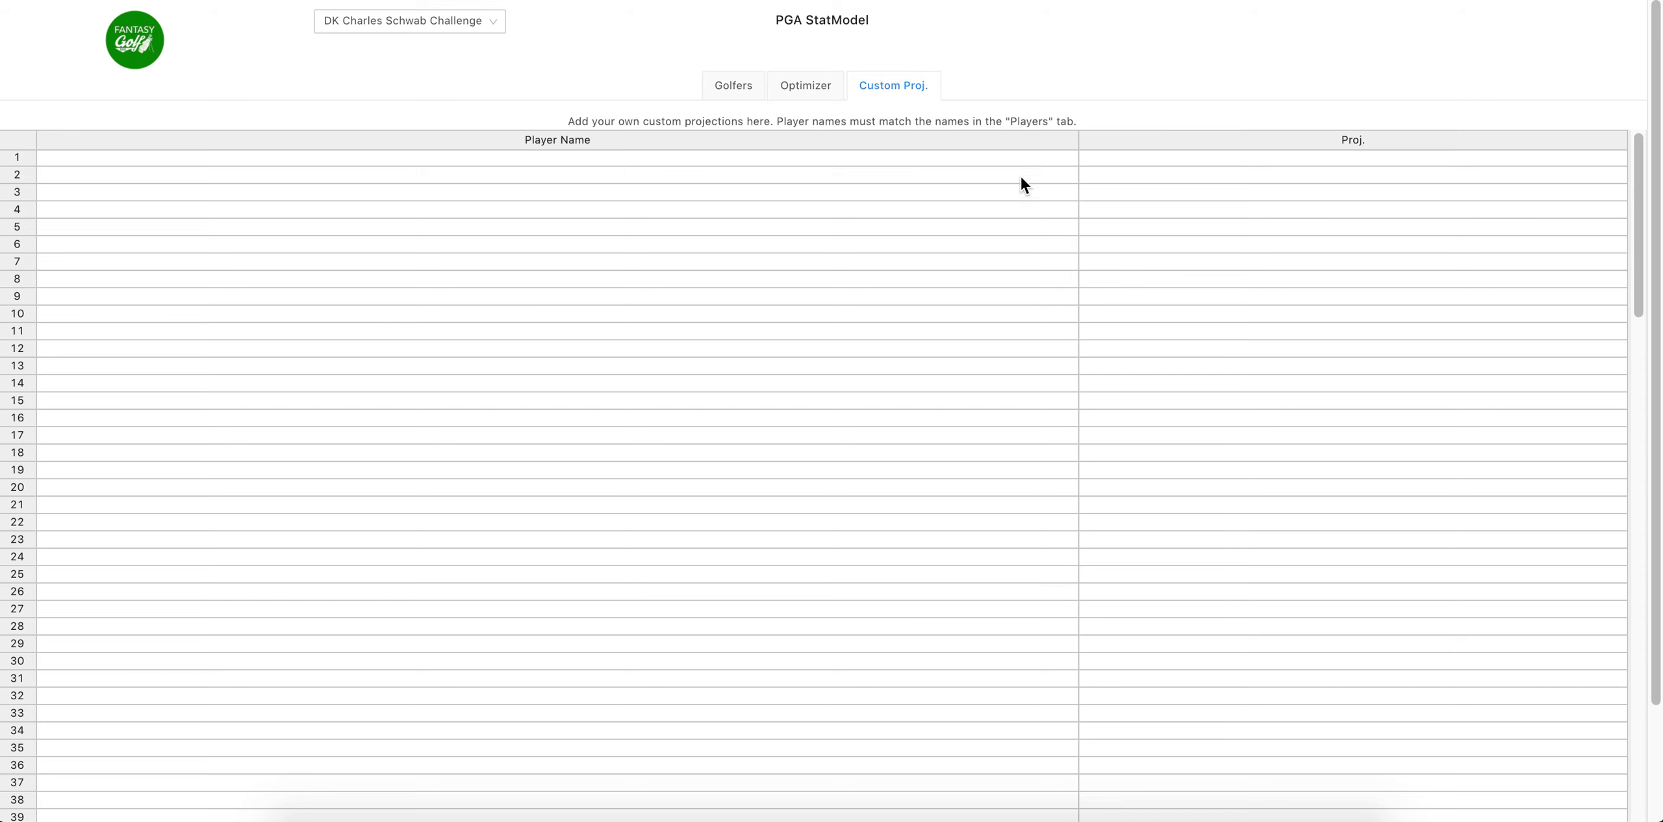
- In the Golfers model weights, remove the Rounds, SG:Total and SG:T2G weights
click(750, 88)
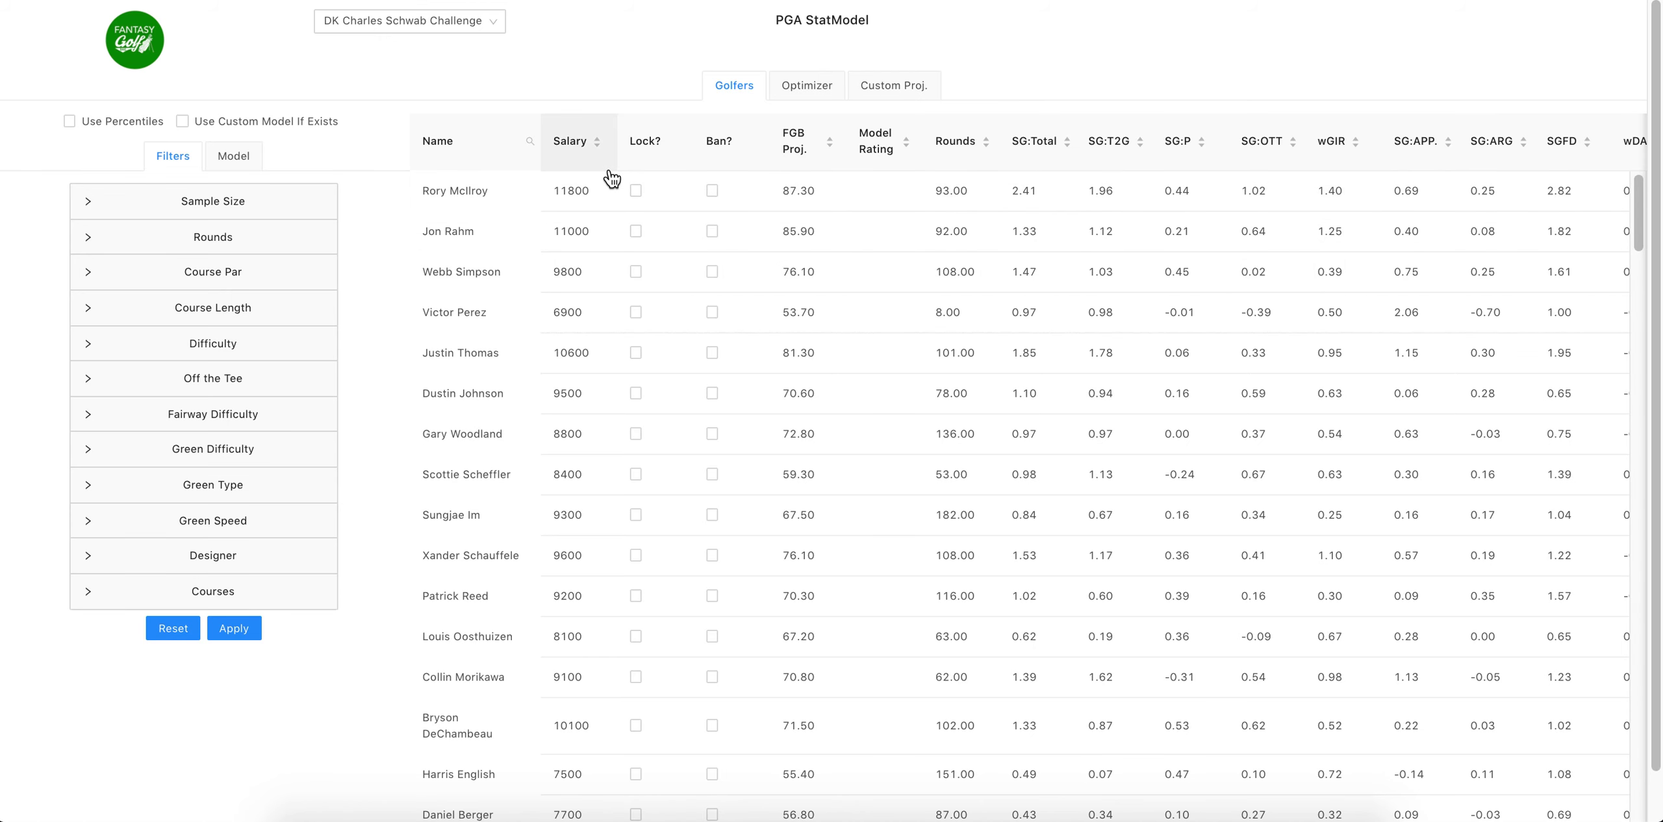
click(250, 166)
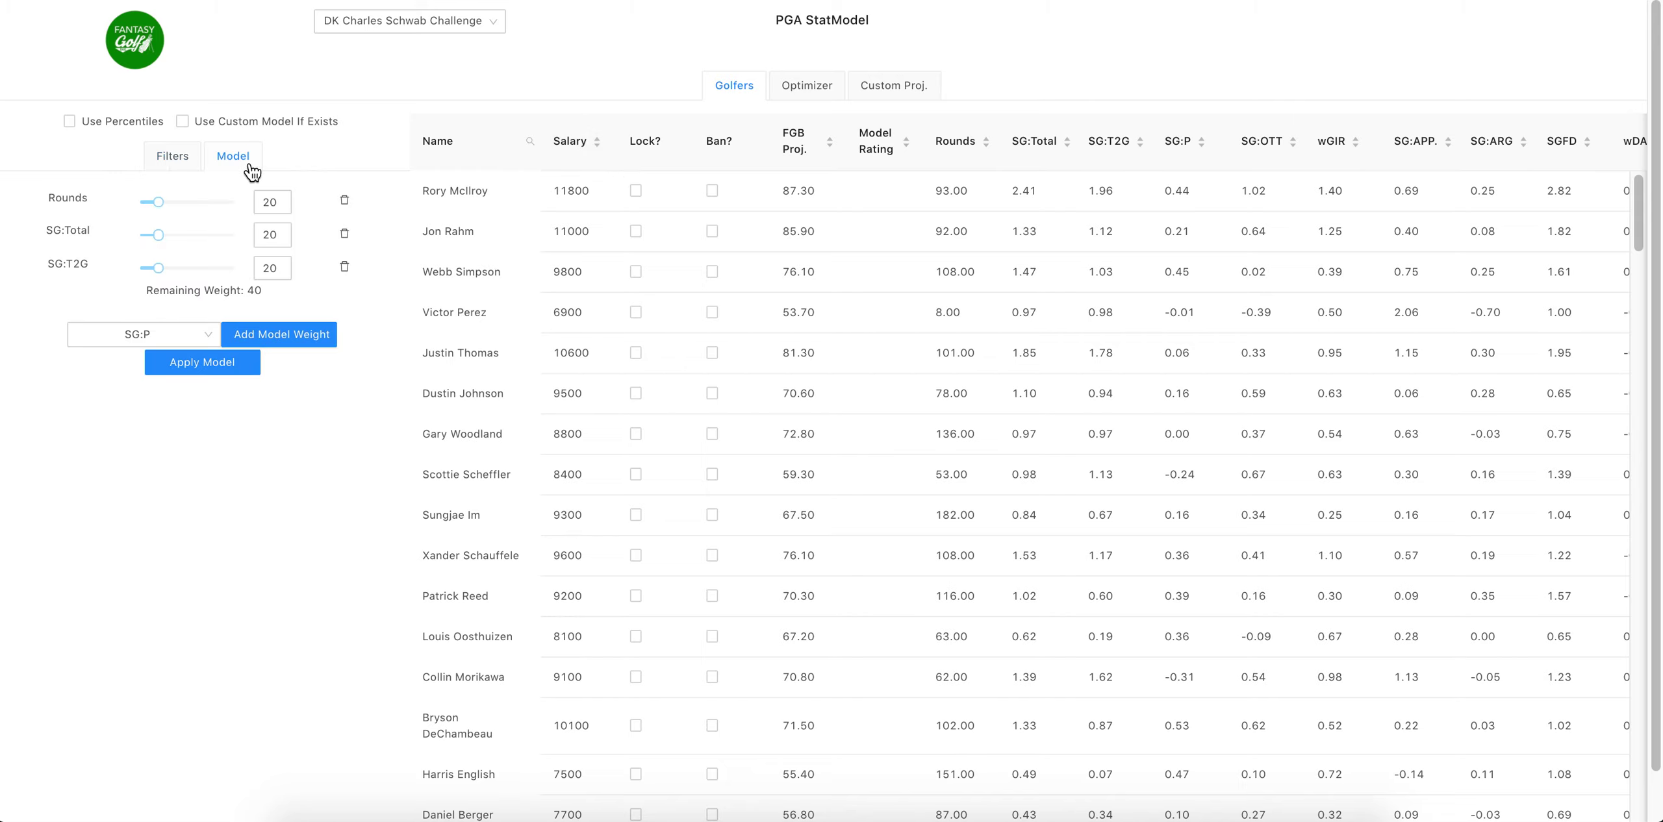
click(344, 200)
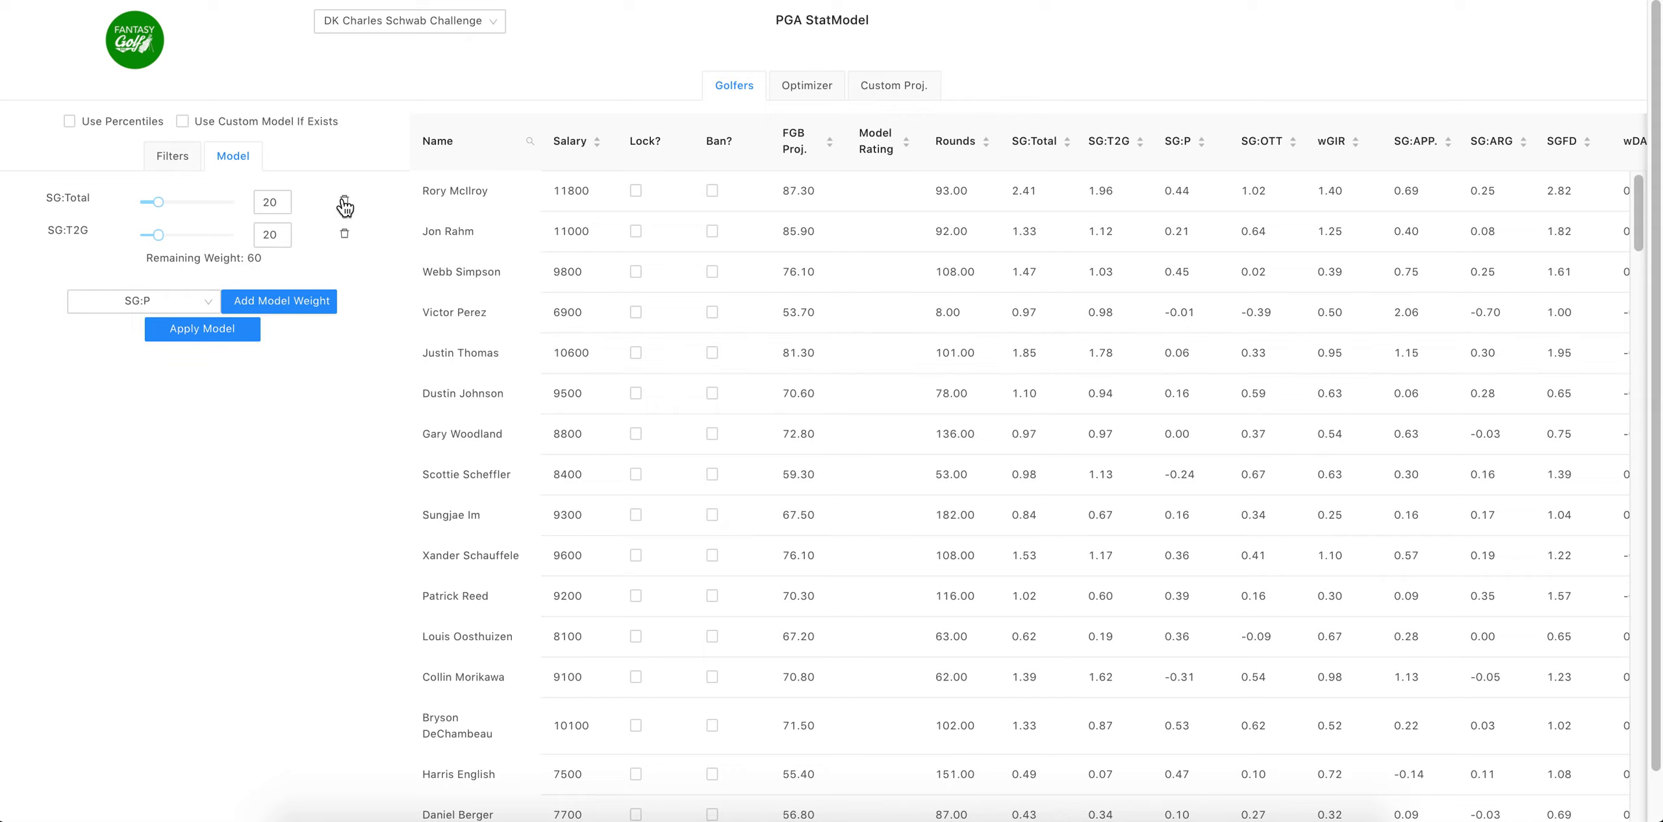
click(344, 200)
click(344, 201)
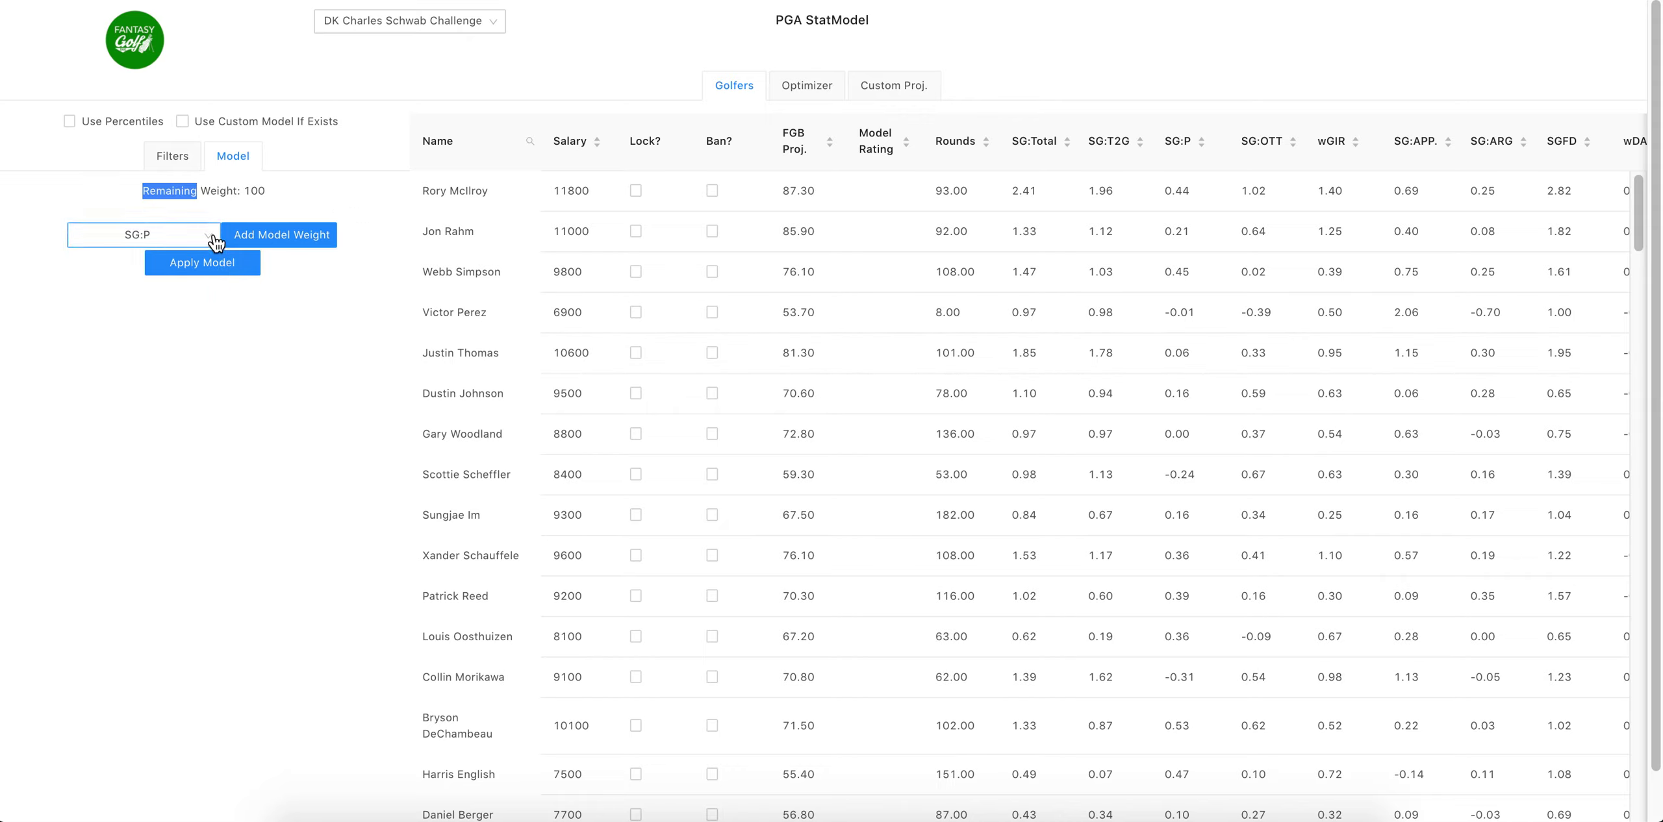
- Add model weights for SG:OTT, SG:APP., SG:ARG and SG:P
click(147, 236)
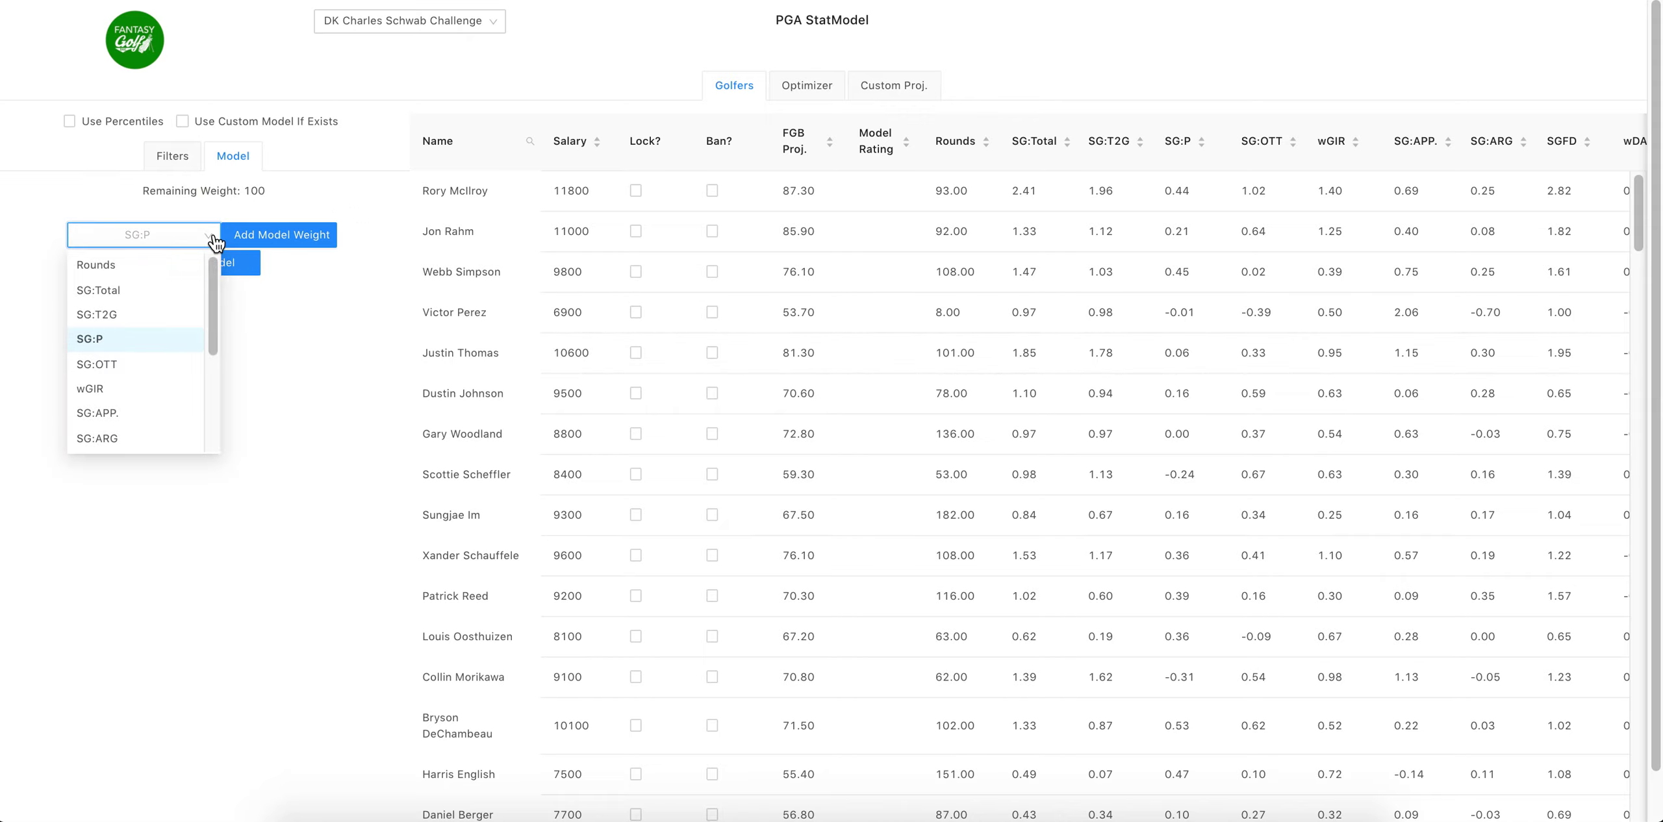
click(121, 365)
click(273, 235)
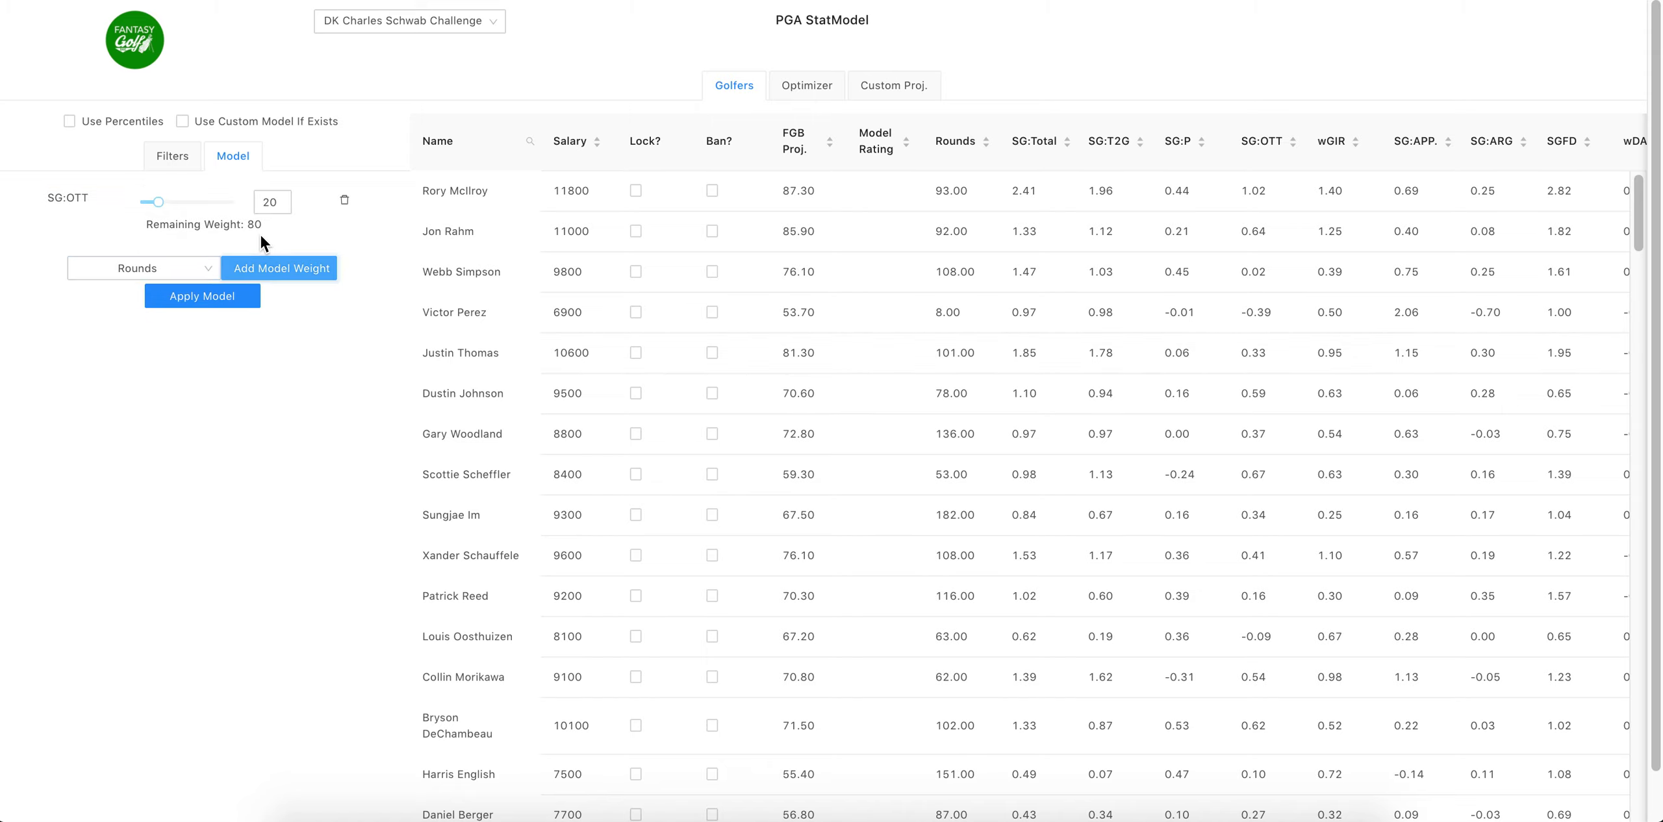
click(196, 271)
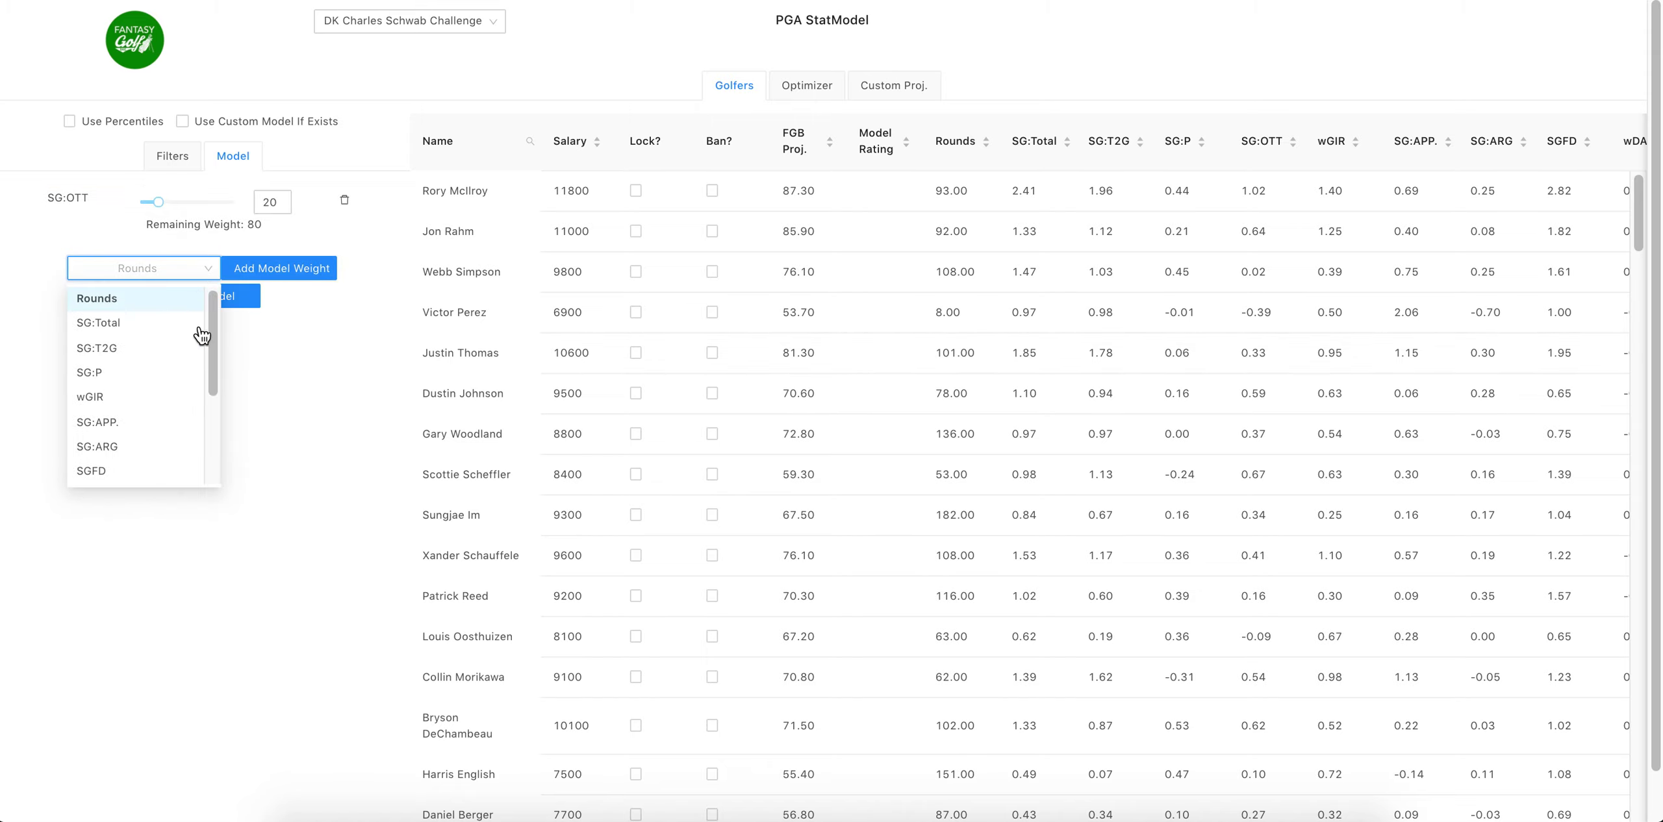
click(156, 424)
click(246, 272)
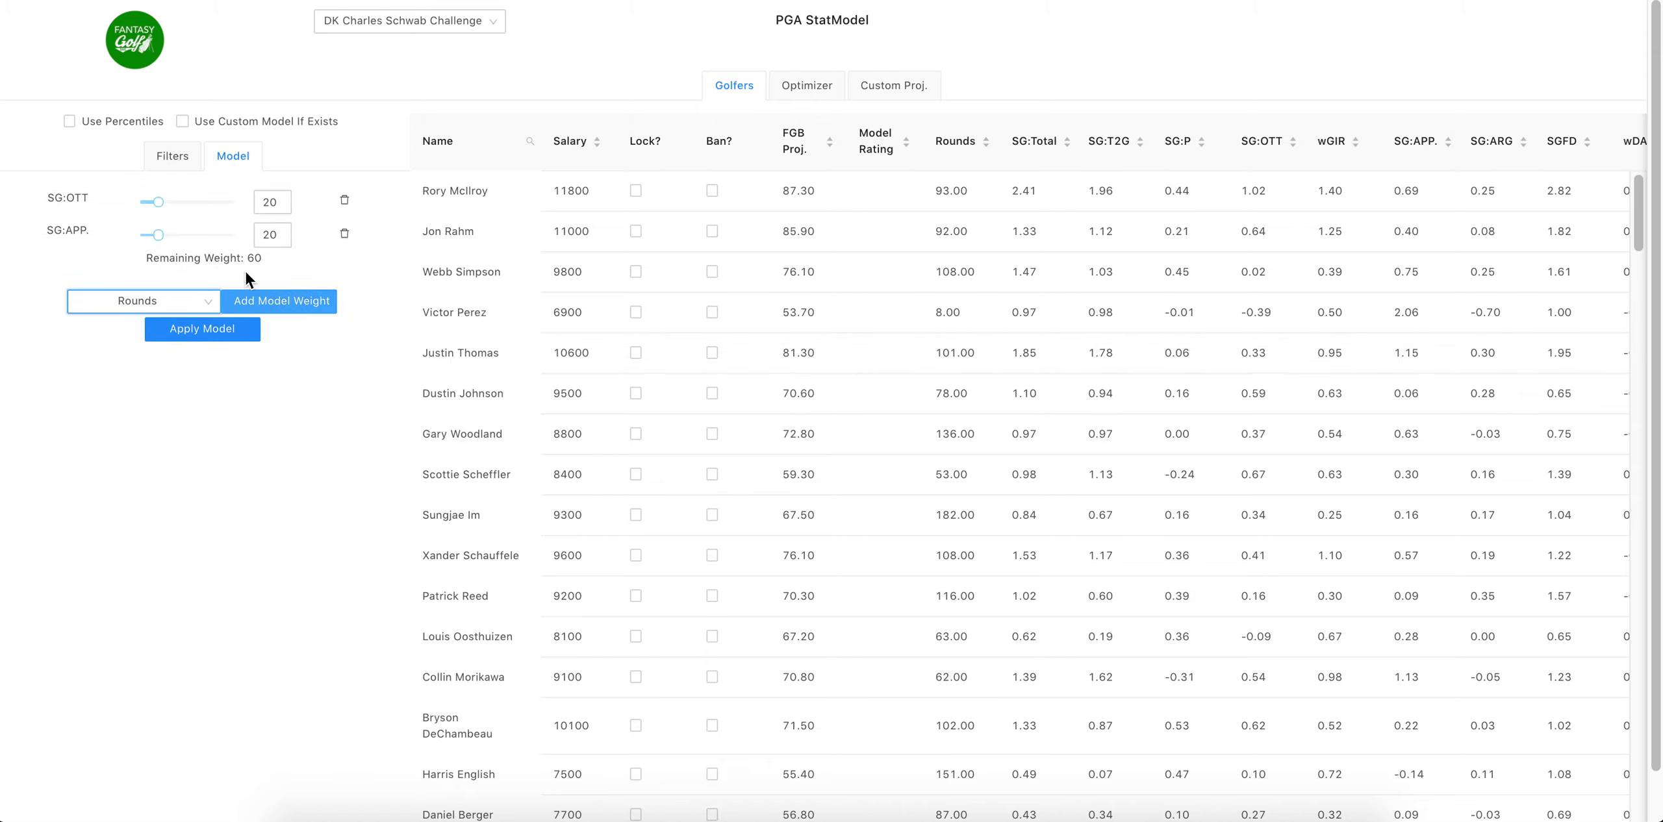
click(204, 313)
click(148, 456)
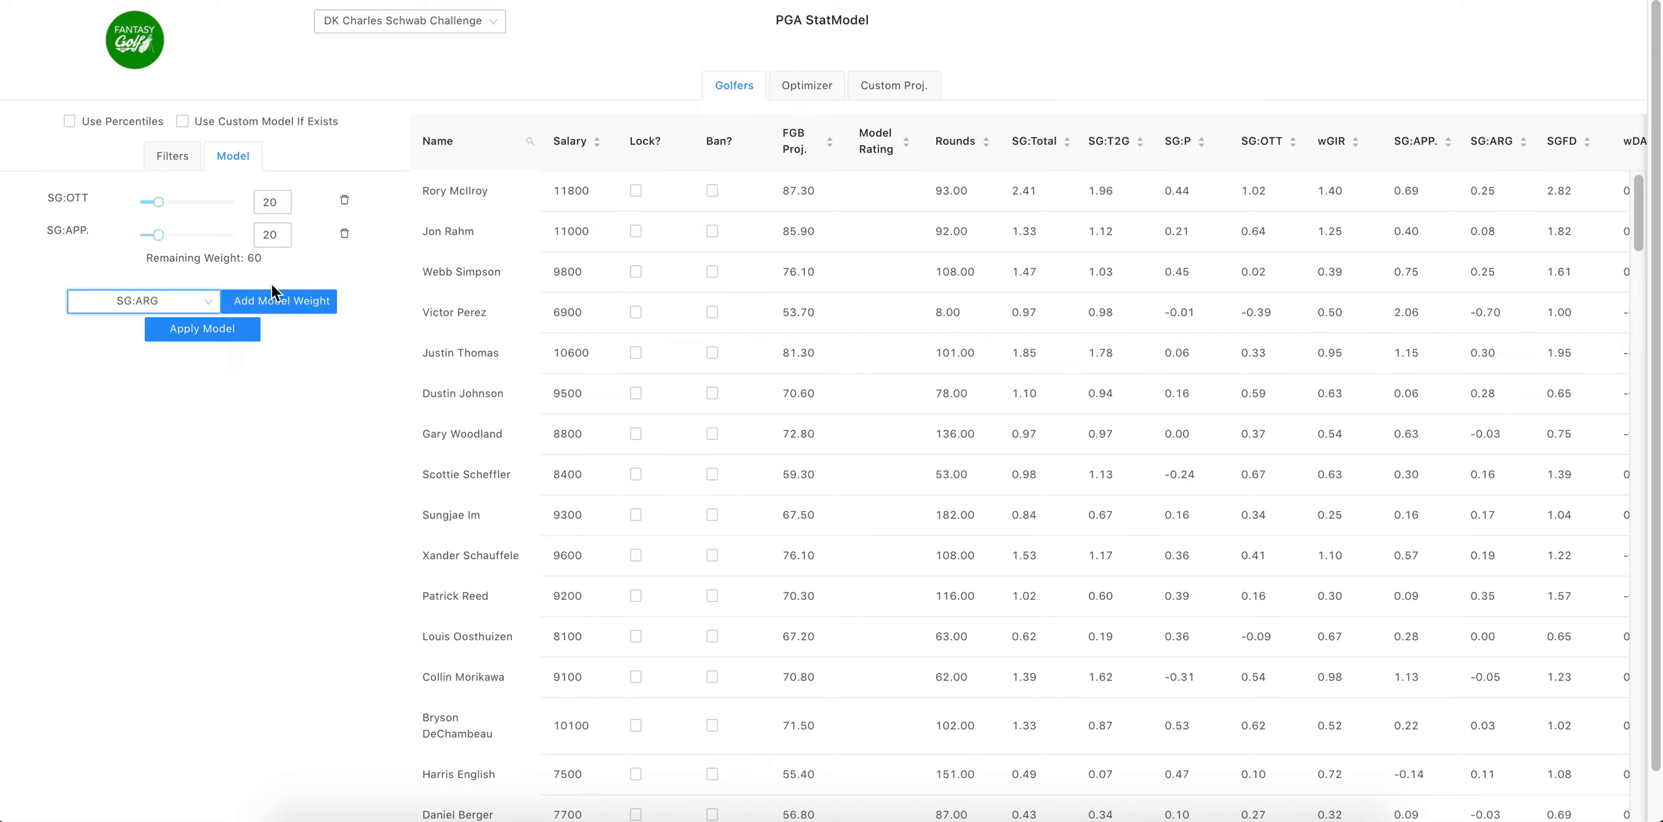
click(273, 299)
click(146, 334)
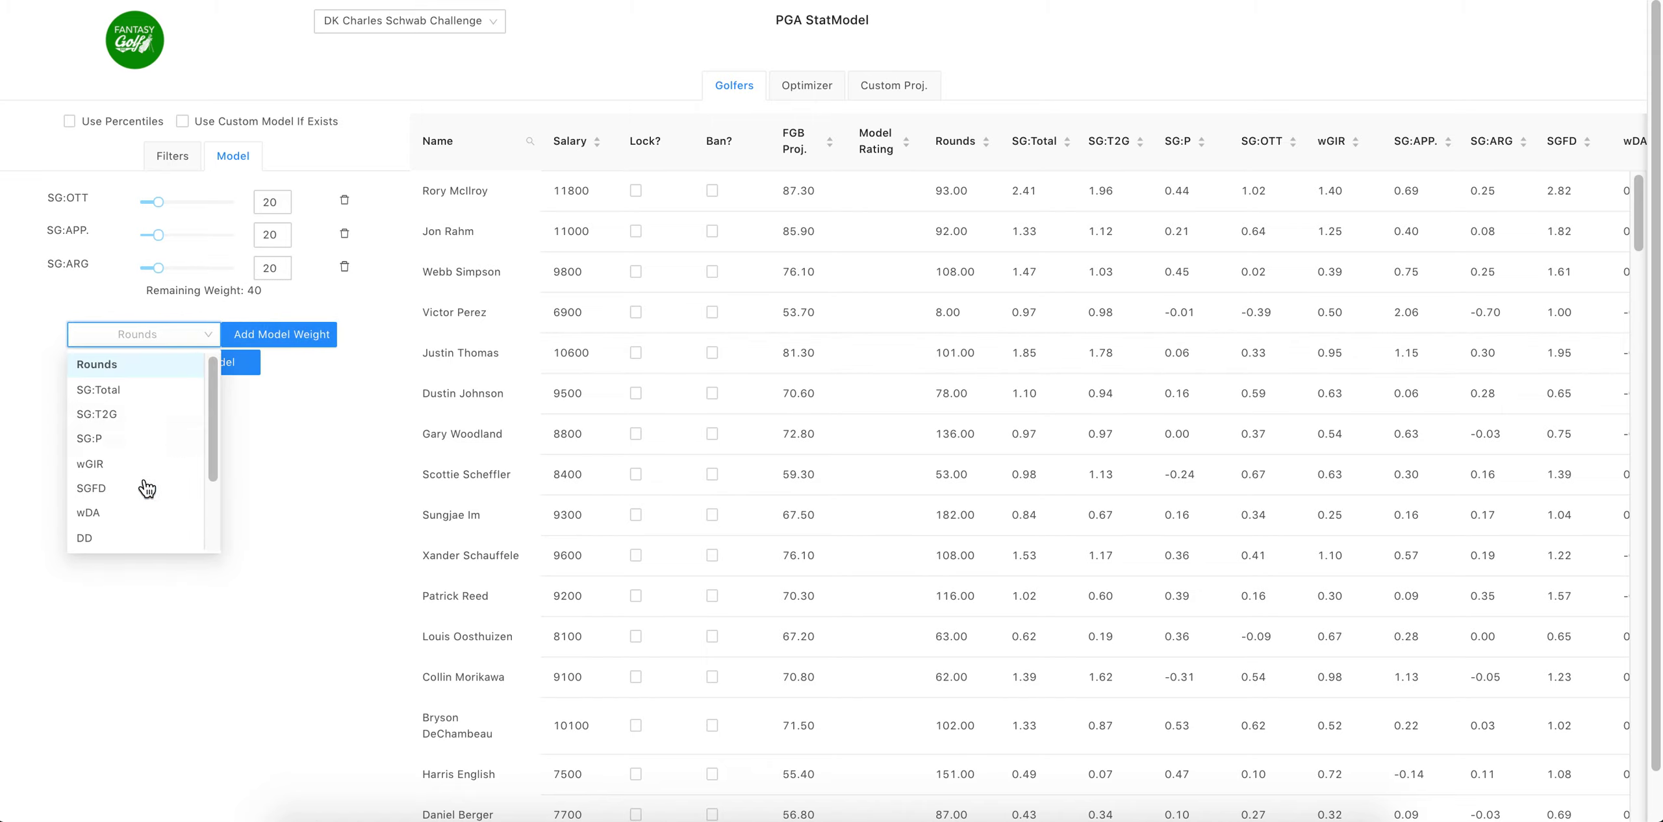
click(120, 439)
click(282, 336)
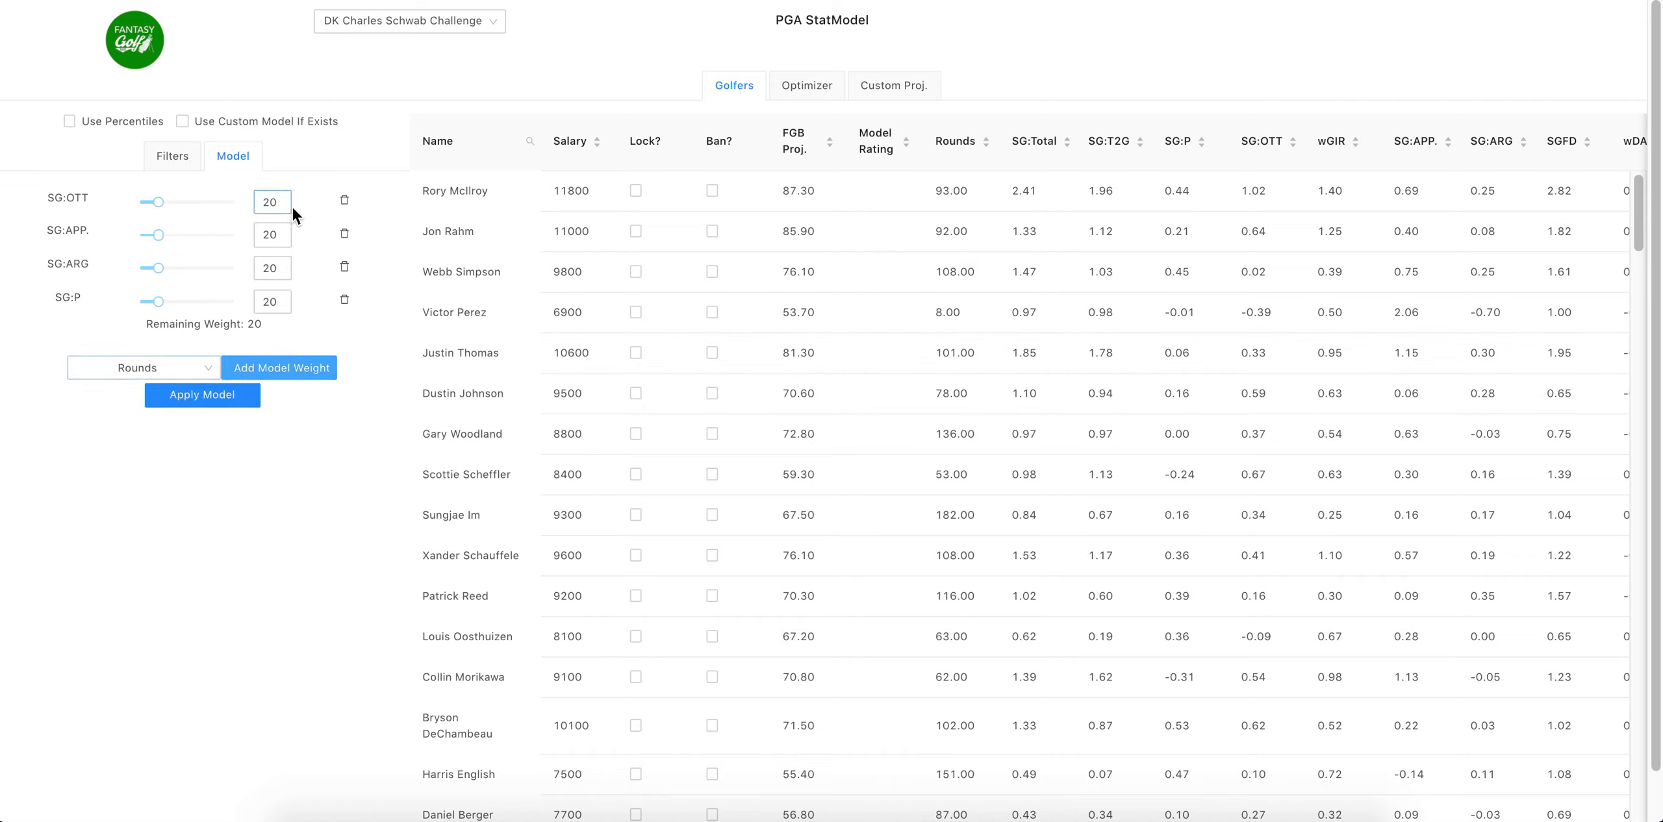
- Set the weights to SG:OTT 25, SG:APP. 40, SG:ARG 15 and SG:P 20
mouse_move(288, 205)
click(286, 197)
click(286, 197)
click(286, 197)
mouse_move(280, 237)
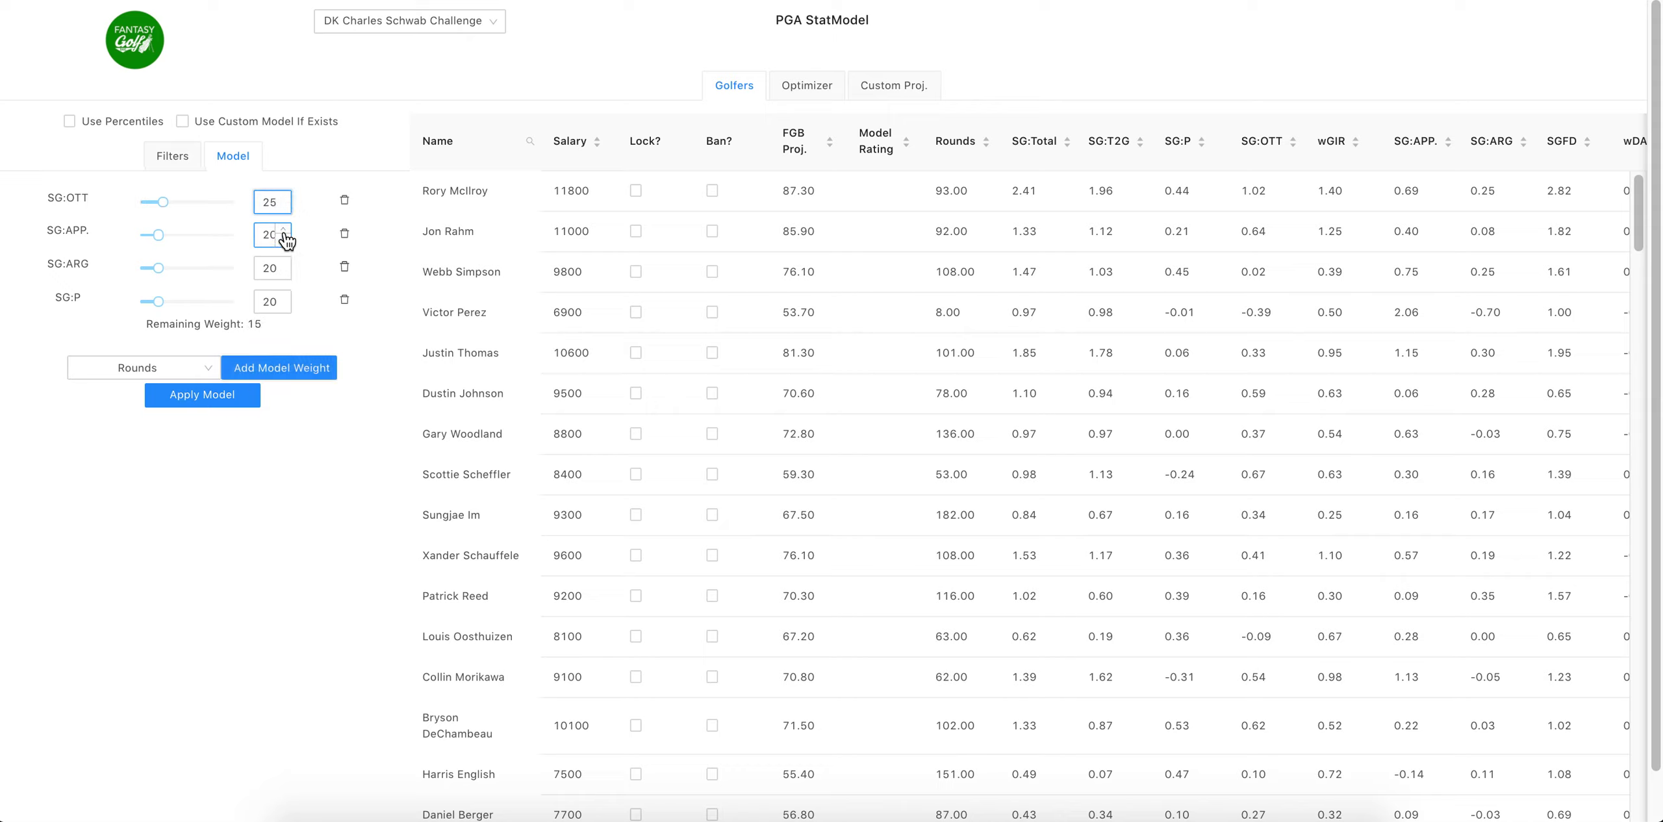
click(283, 230)
click(284, 229)
click(284, 229)
click(284, 229)
click(284, 229)
click(284, 229)
click(284, 229)
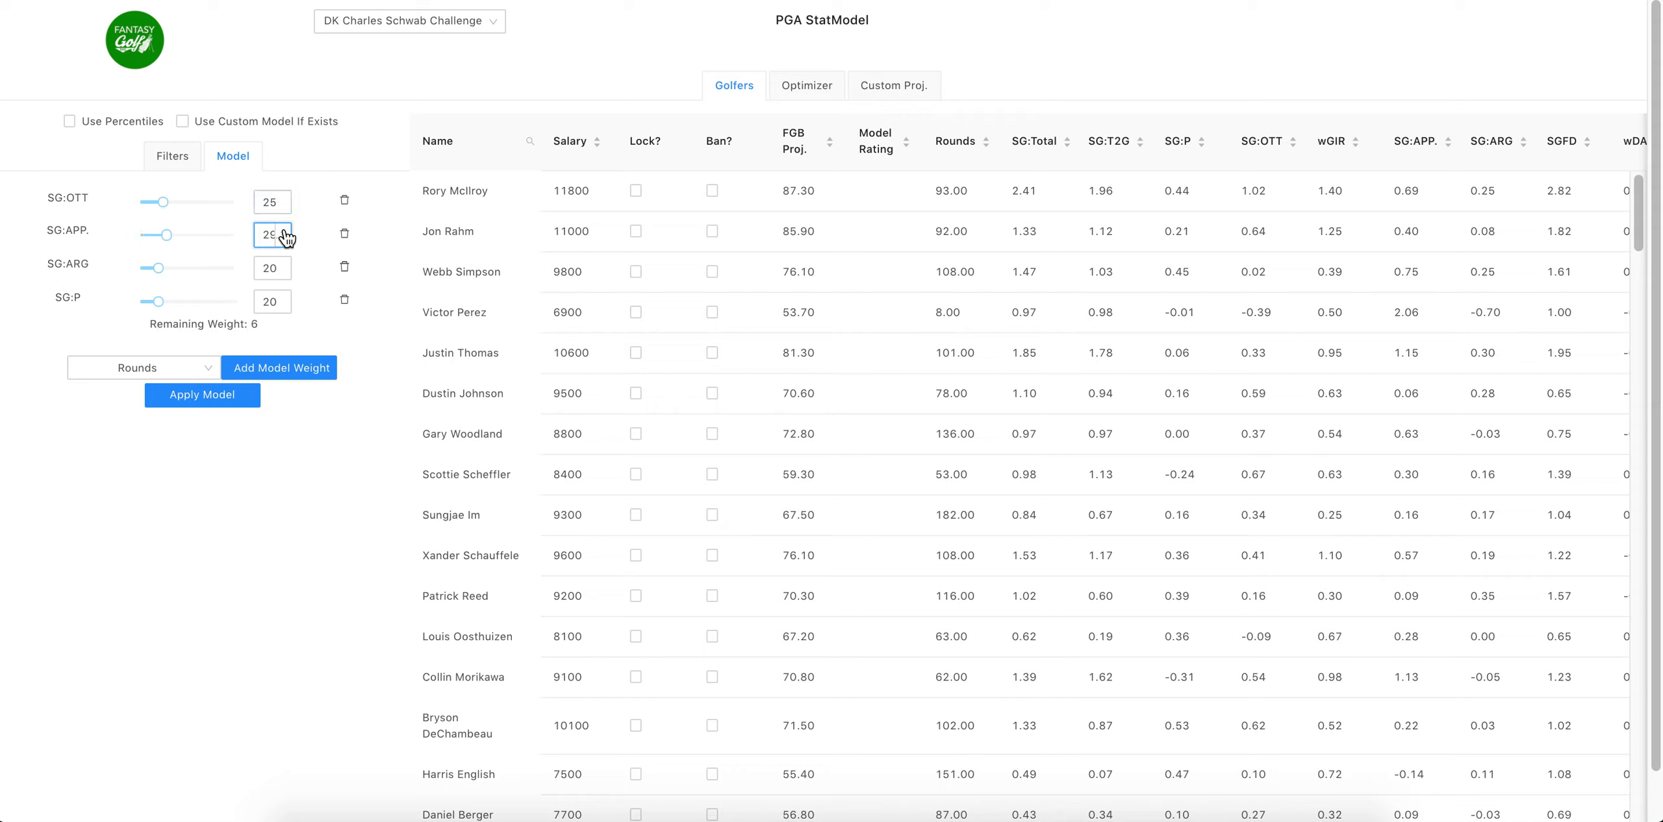
click(284, 229)
click(284, 229)
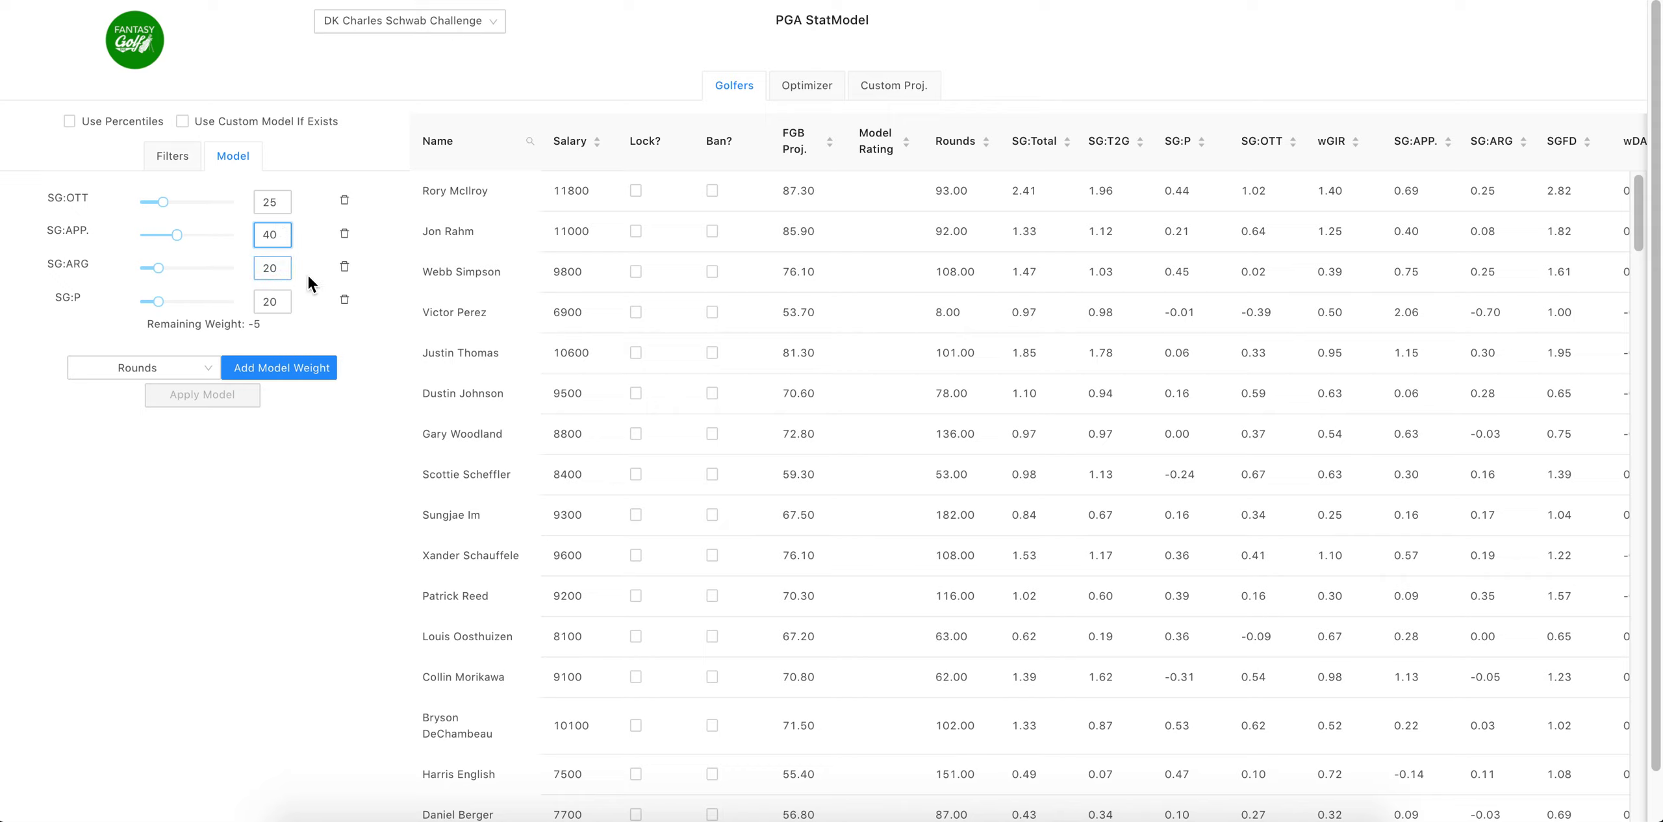
click(283, 274)
click(283, 274)
click(283, 273)
click(283, 274)
click(284, 273)
click(283, 273)
click(283, 273)
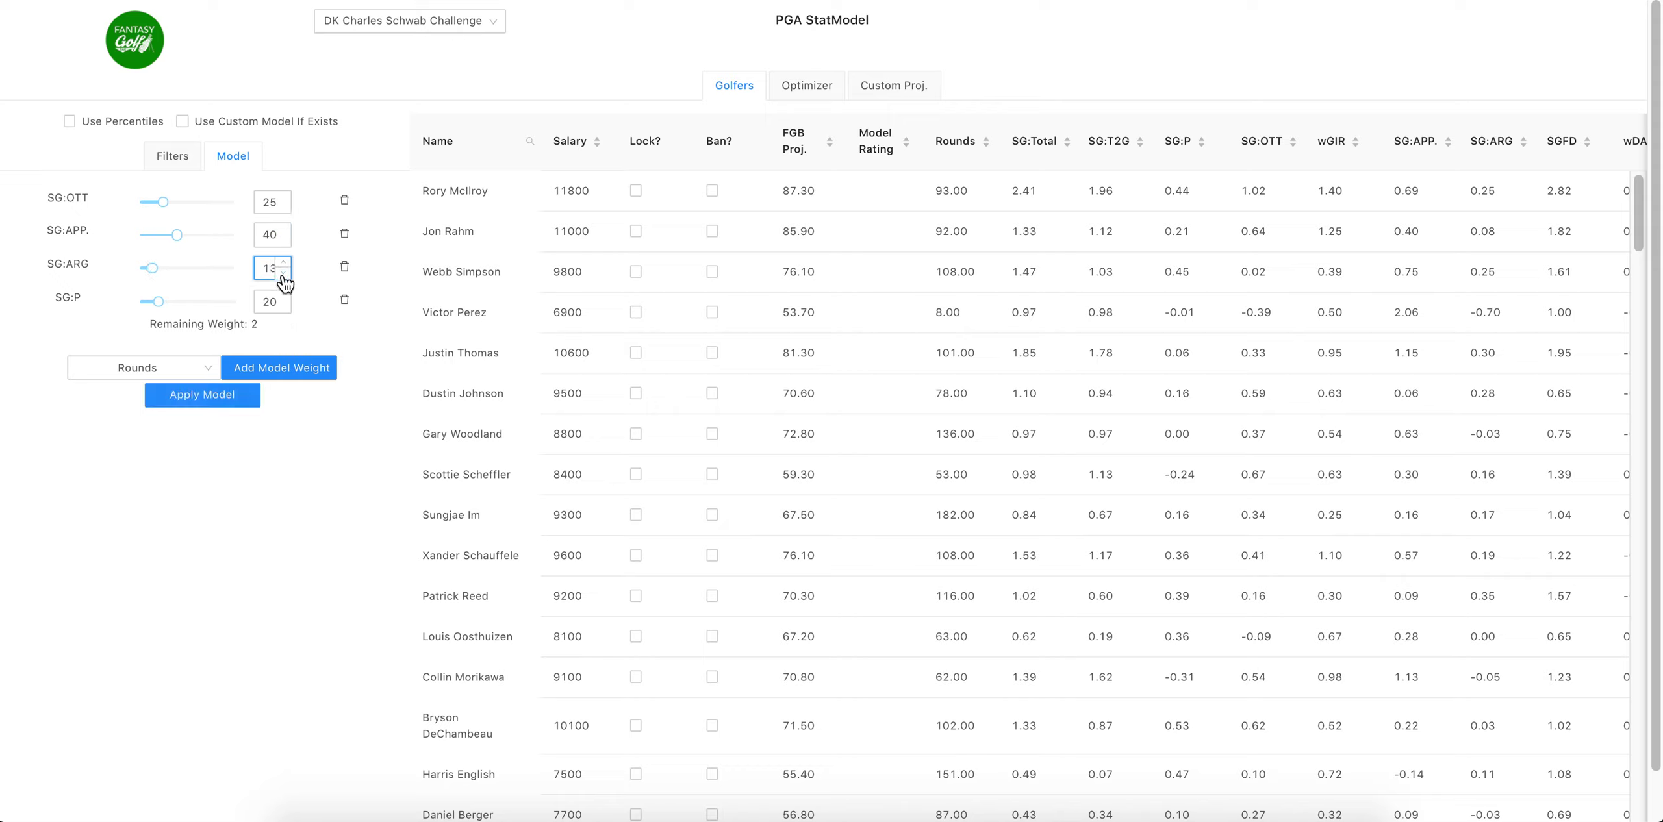
click(285, 261)
click(362, 341)
- Apply the custom model and sort Model Rating highest first, topping at 94.89
click(191, 404)
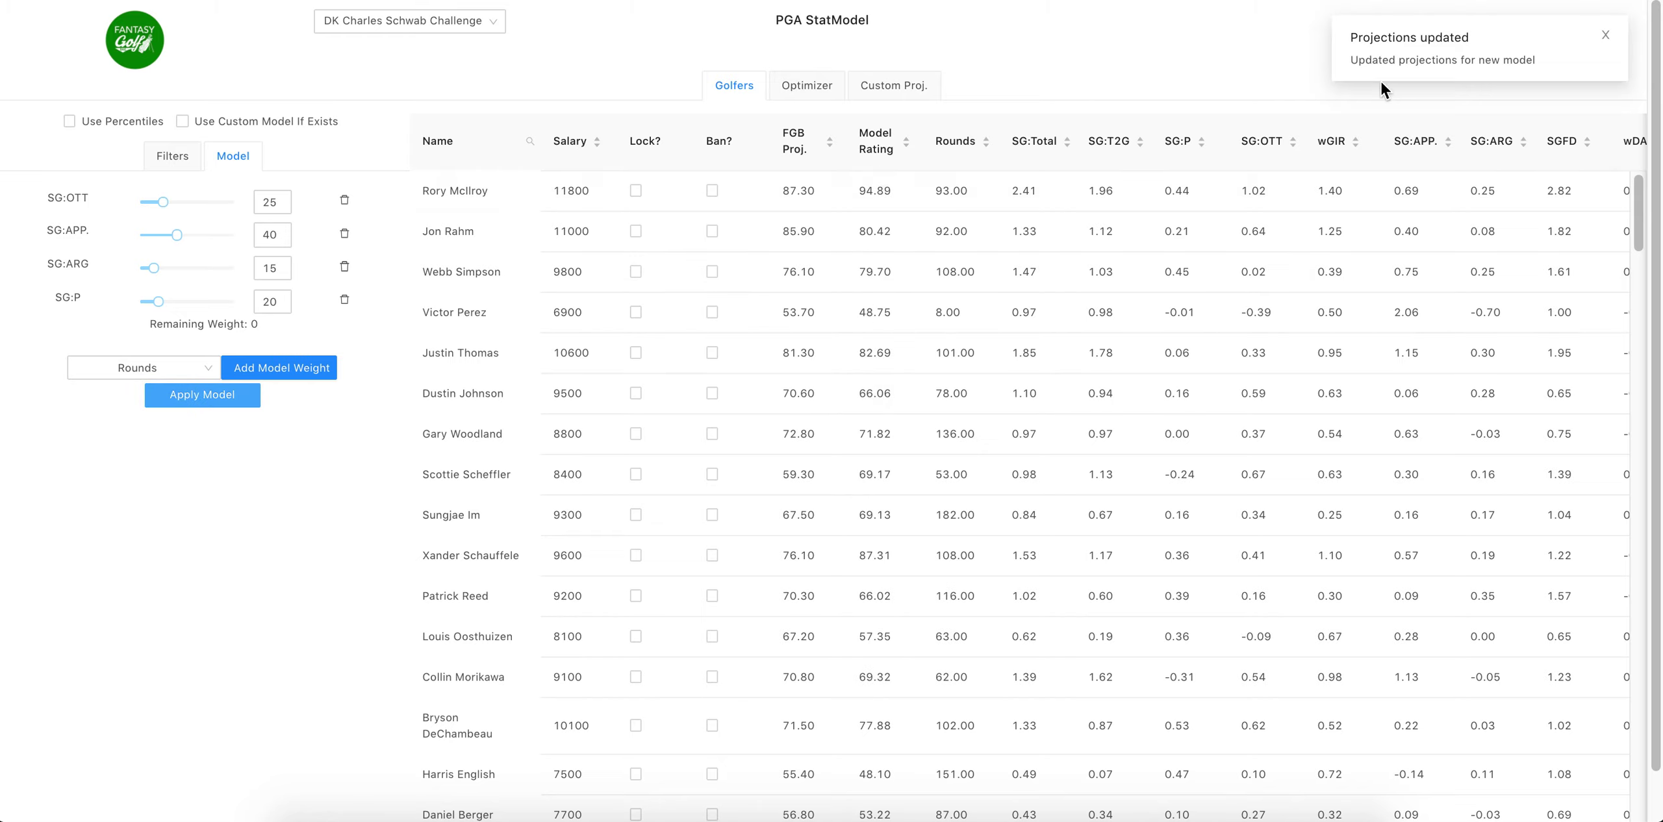
click(905, 144)
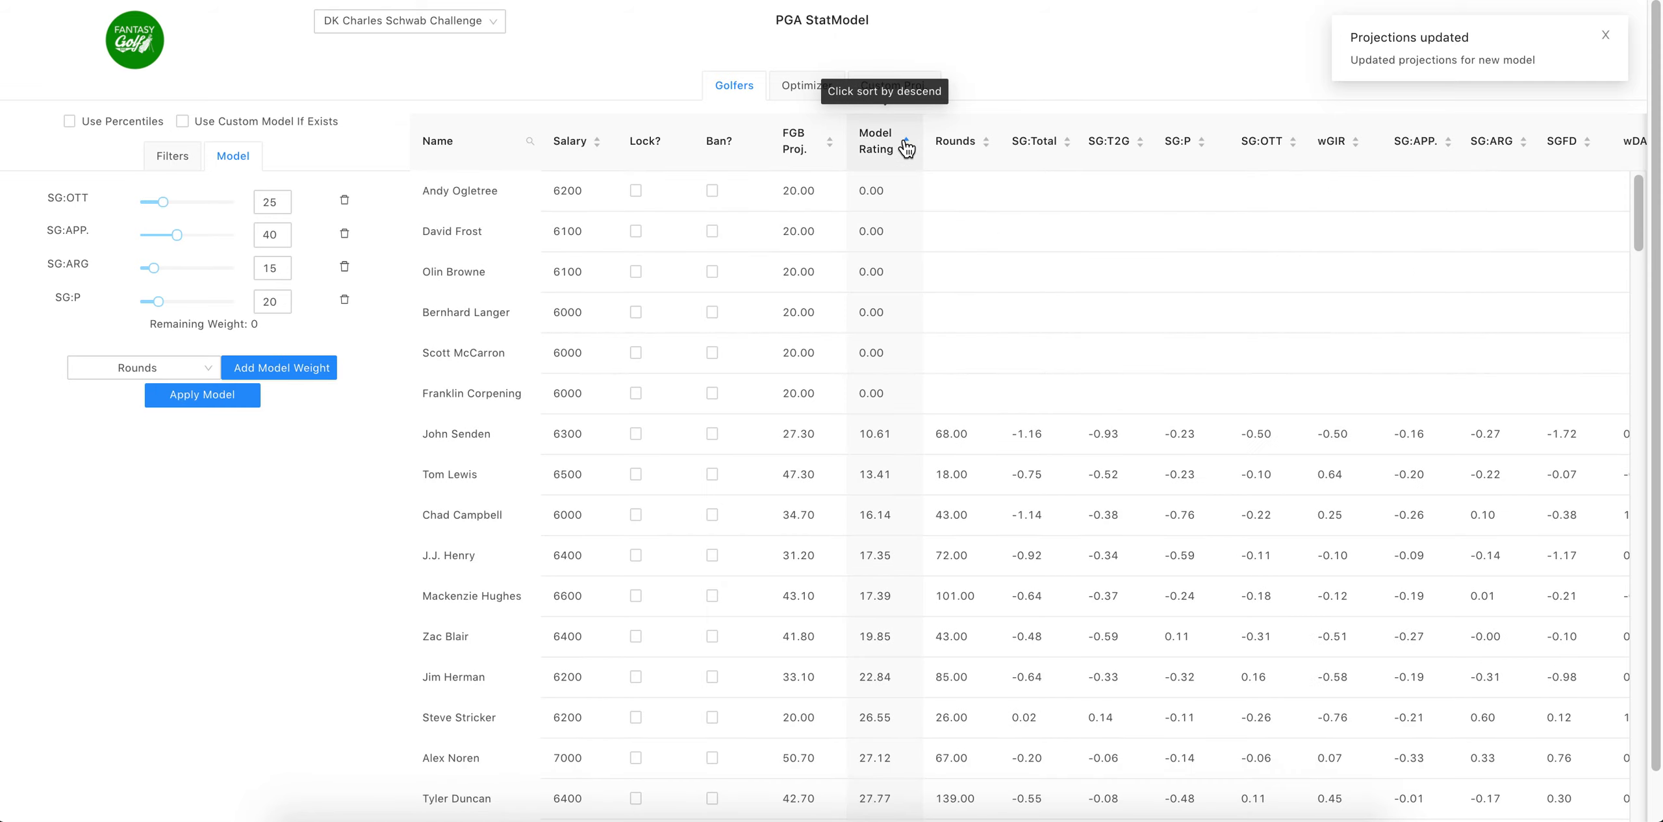
click(905, 145)
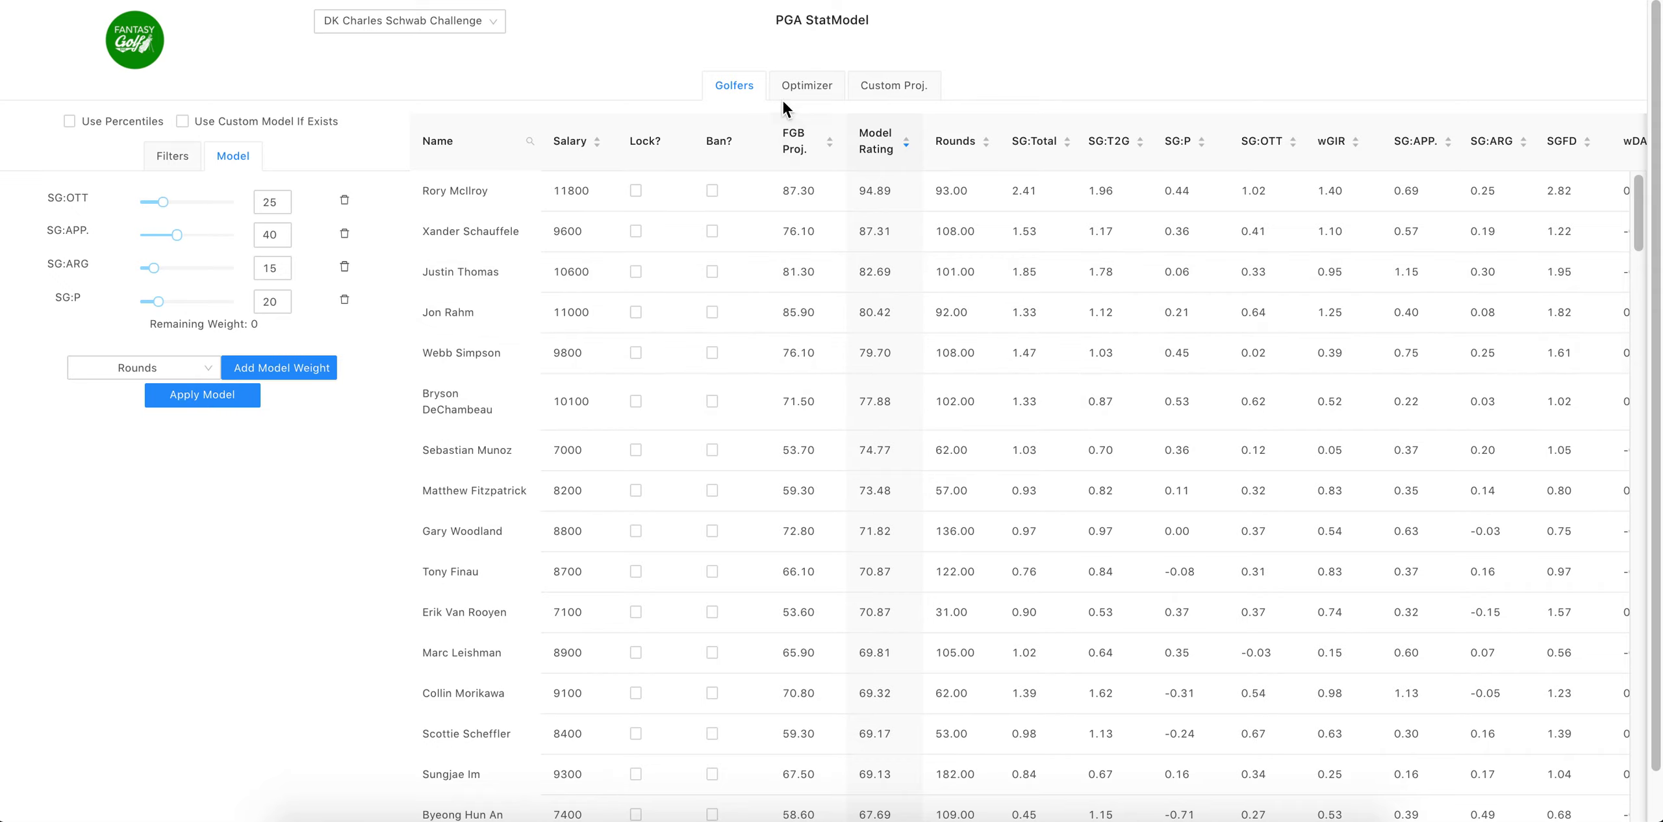
- Enable 'Use Custom Model If Exists' and review the Optimizer settings for the 20 lineups
click(182, 122)
click(824, 97)
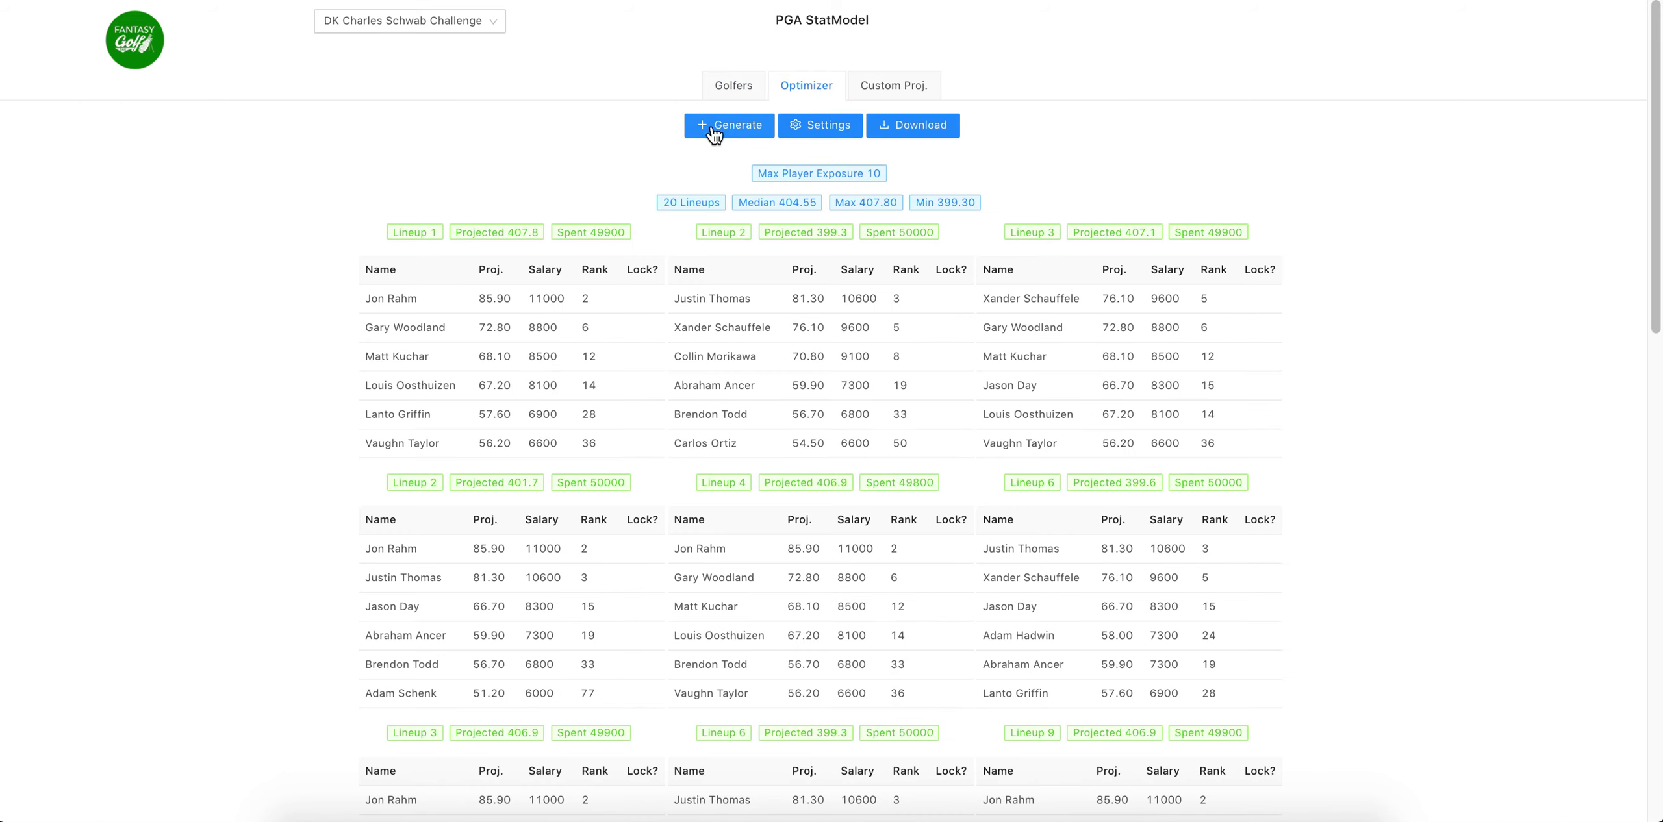
click(844, 125)
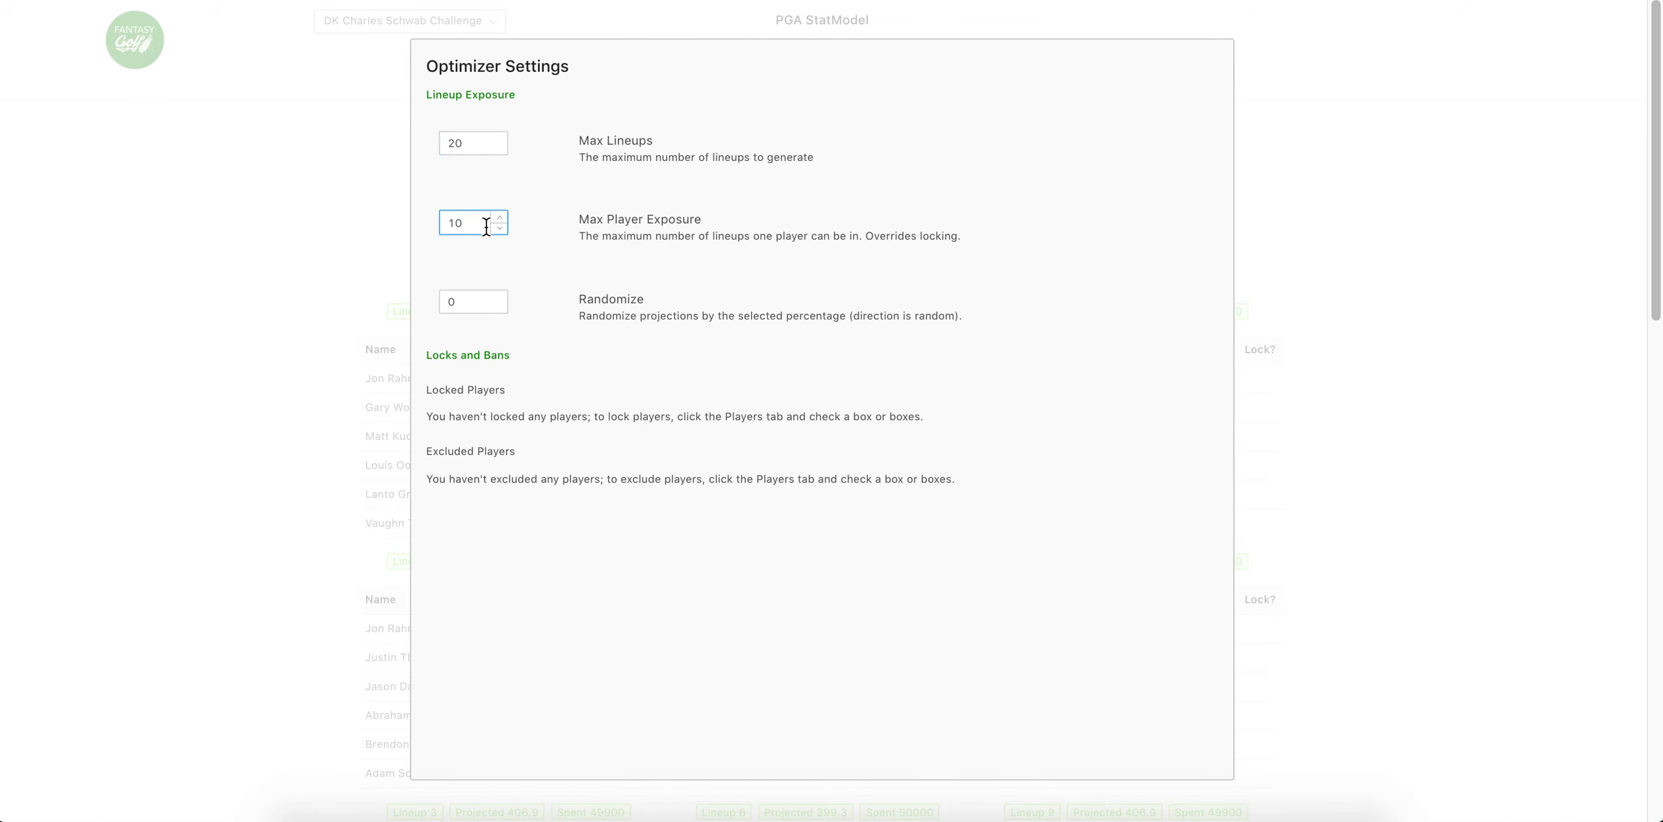
click(326, 256)
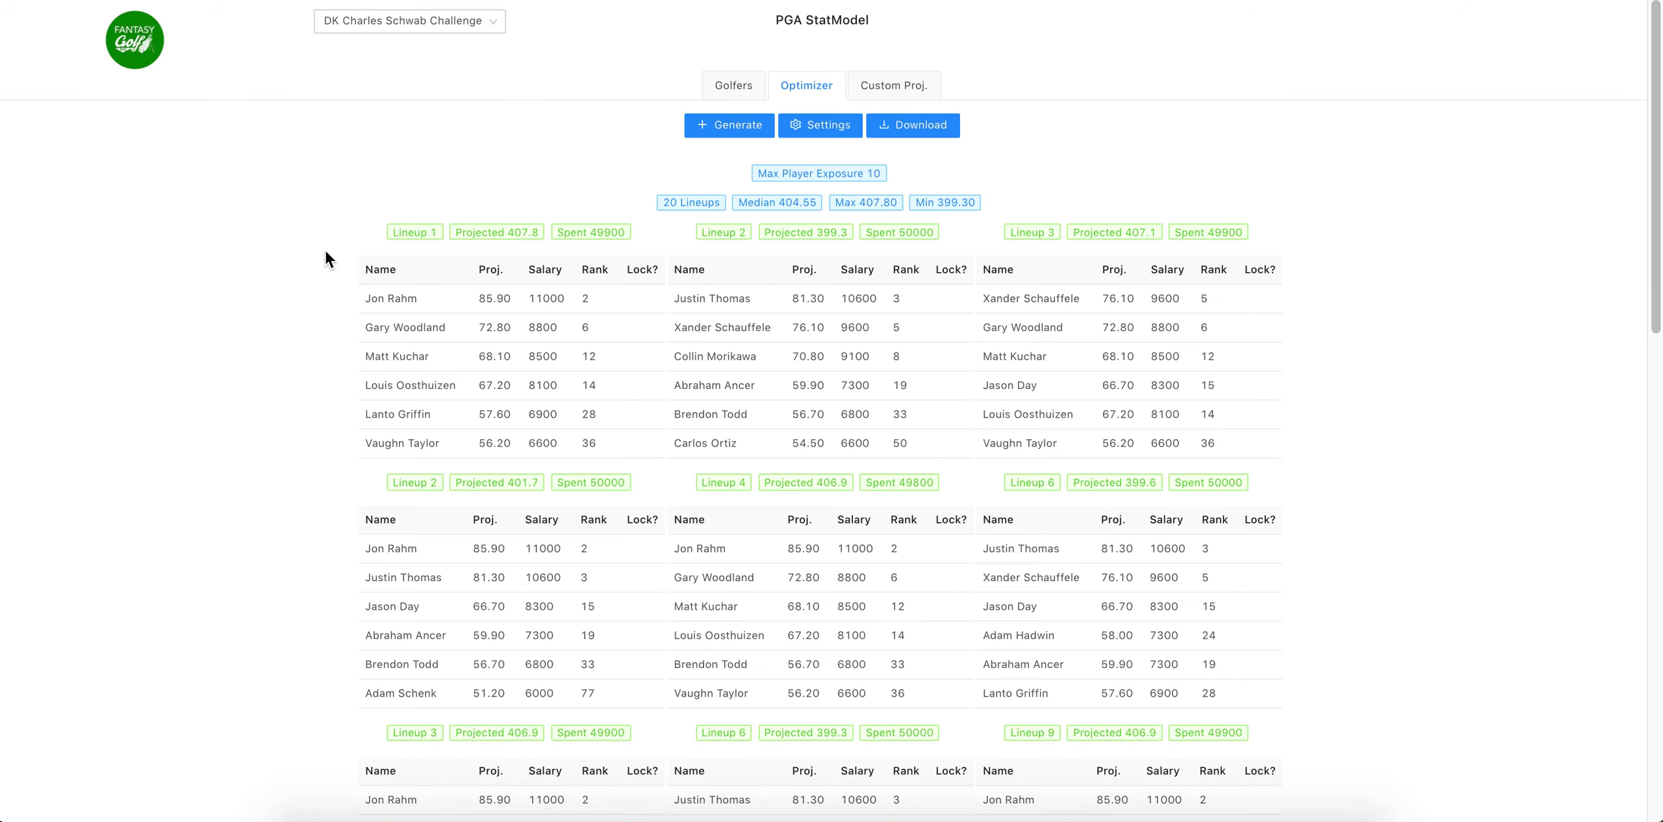
- Regenerate the 20 lineups from the custom model, then return to the Golfers table
click(717, 138)
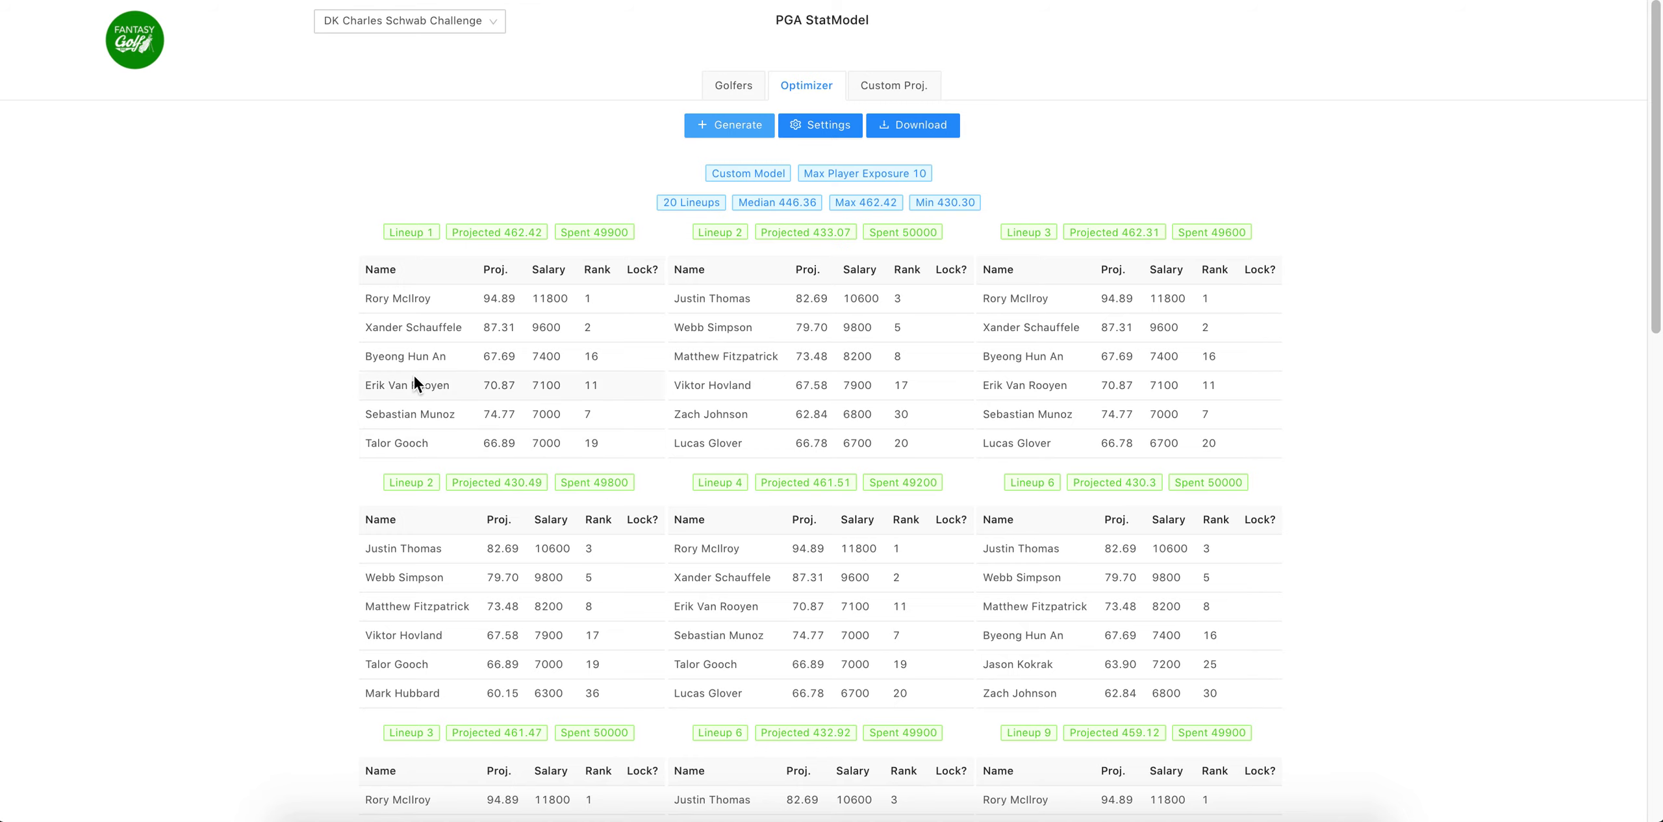
click(731, 91)
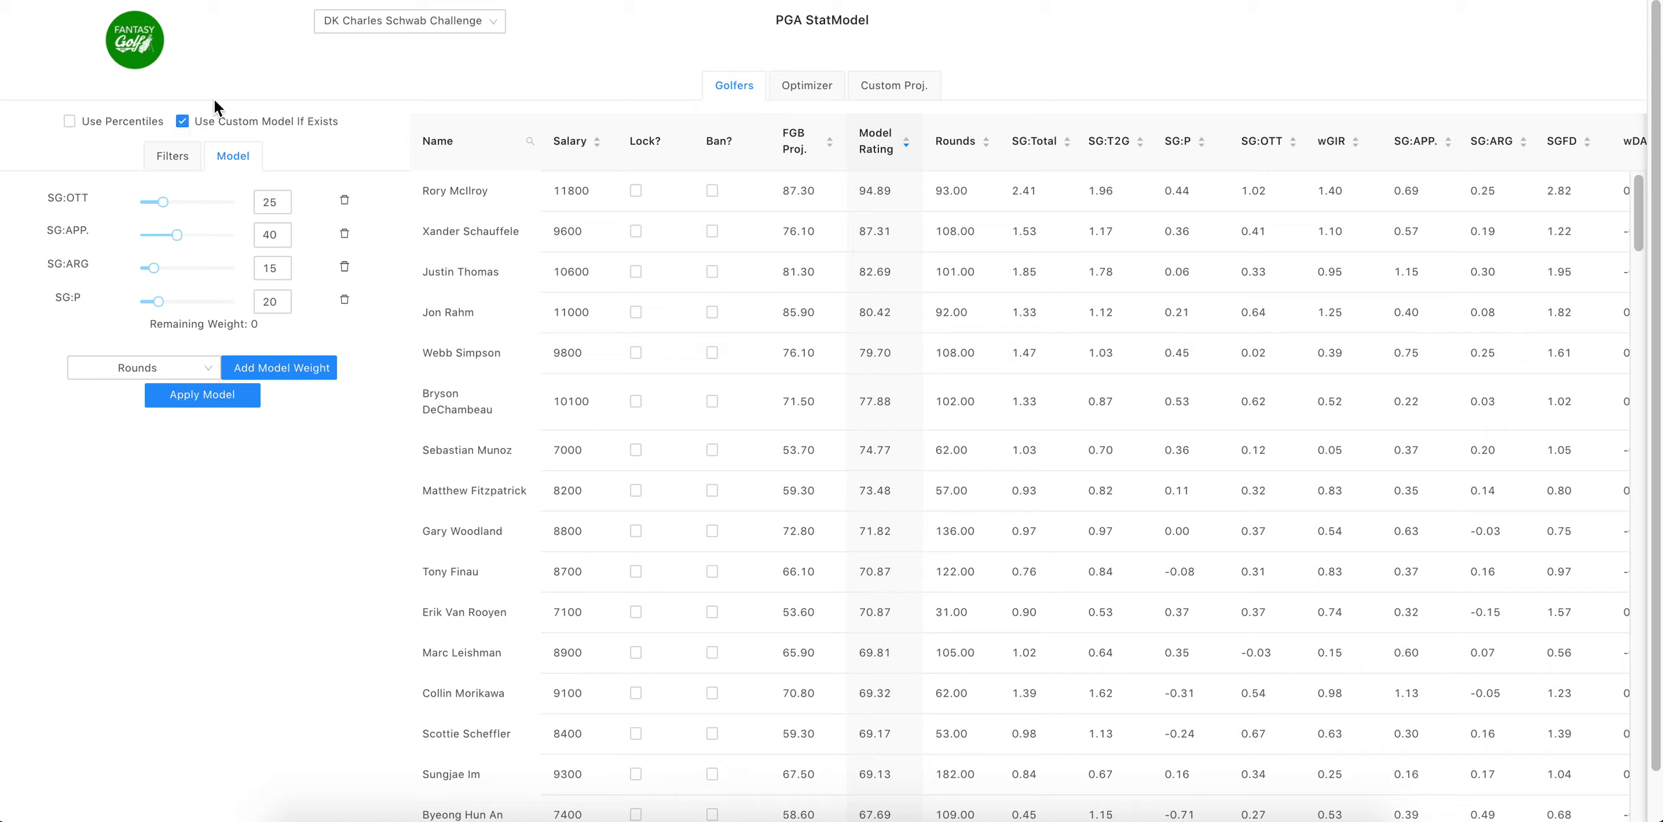
- Reapply the custom model and add wGIR as a new model weight
click(226, 407)
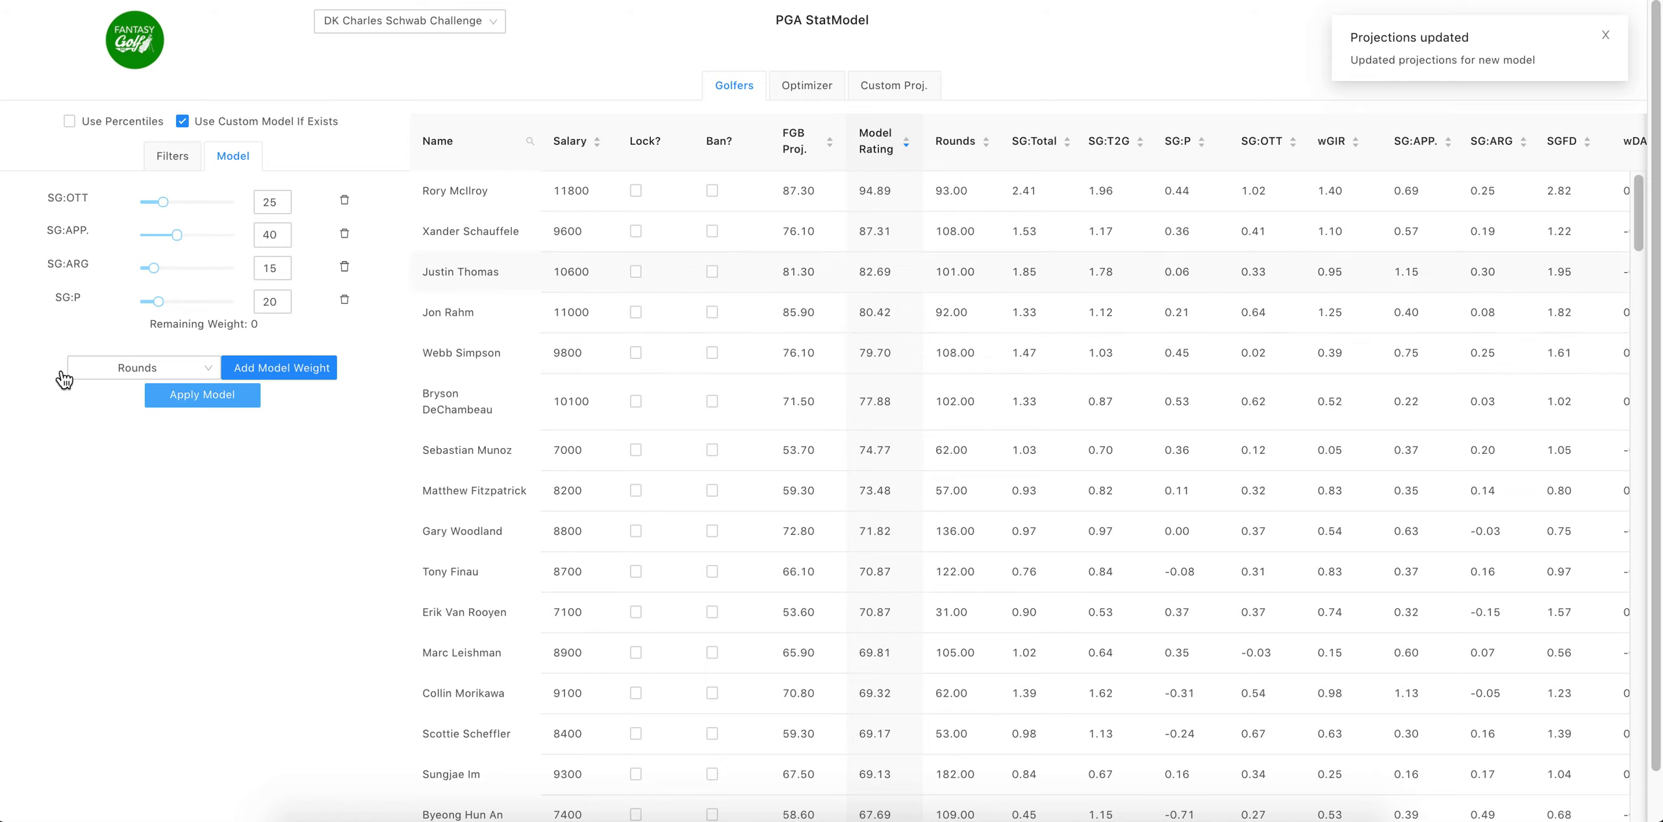
click(208, 373)
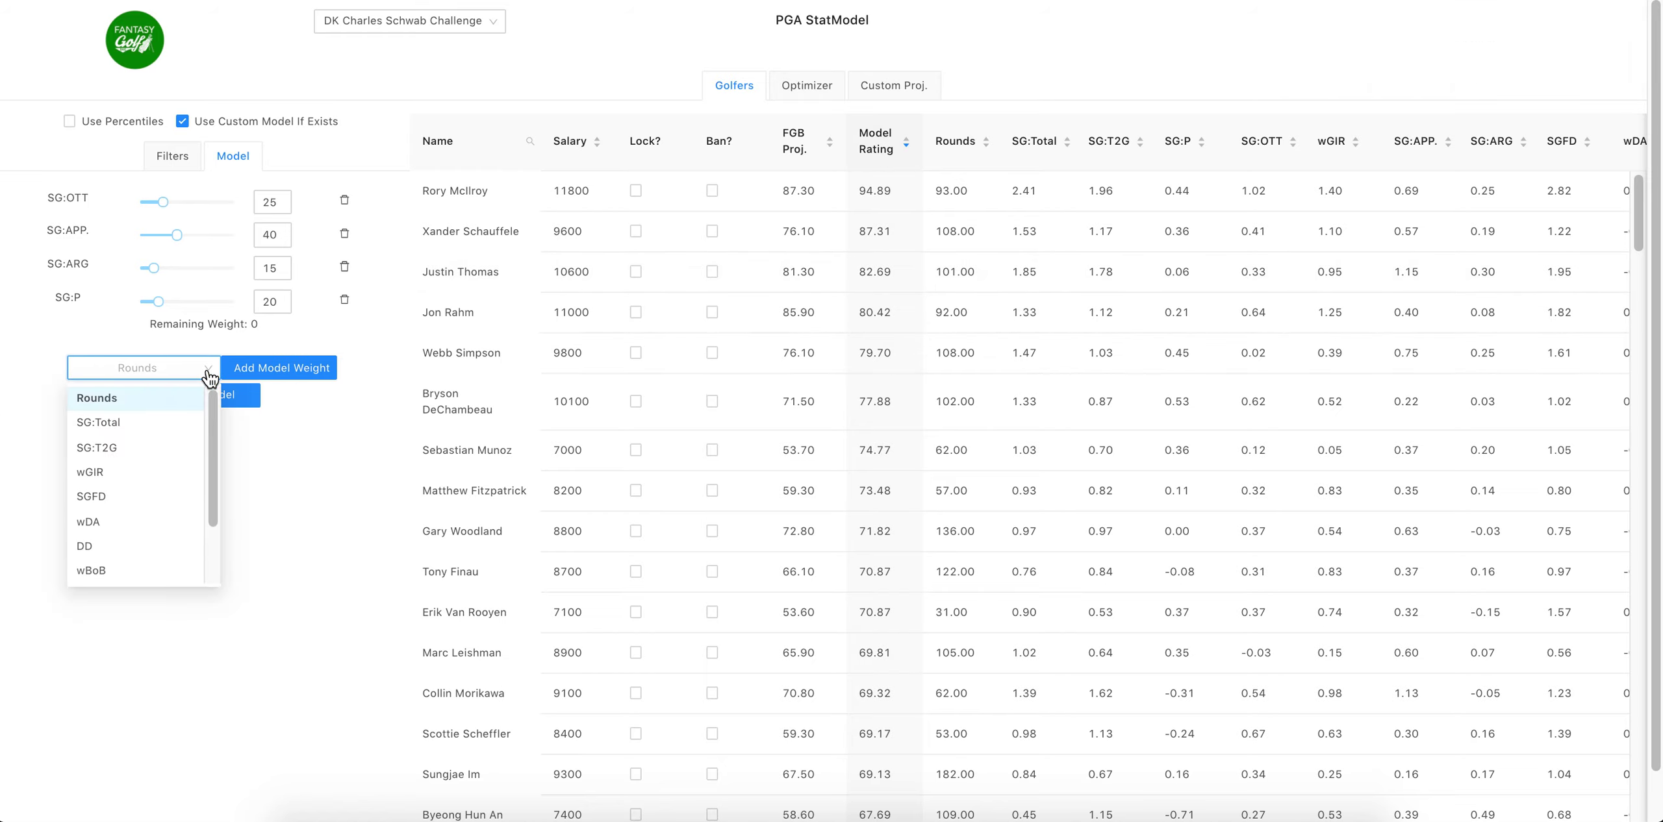
click(166, 468)
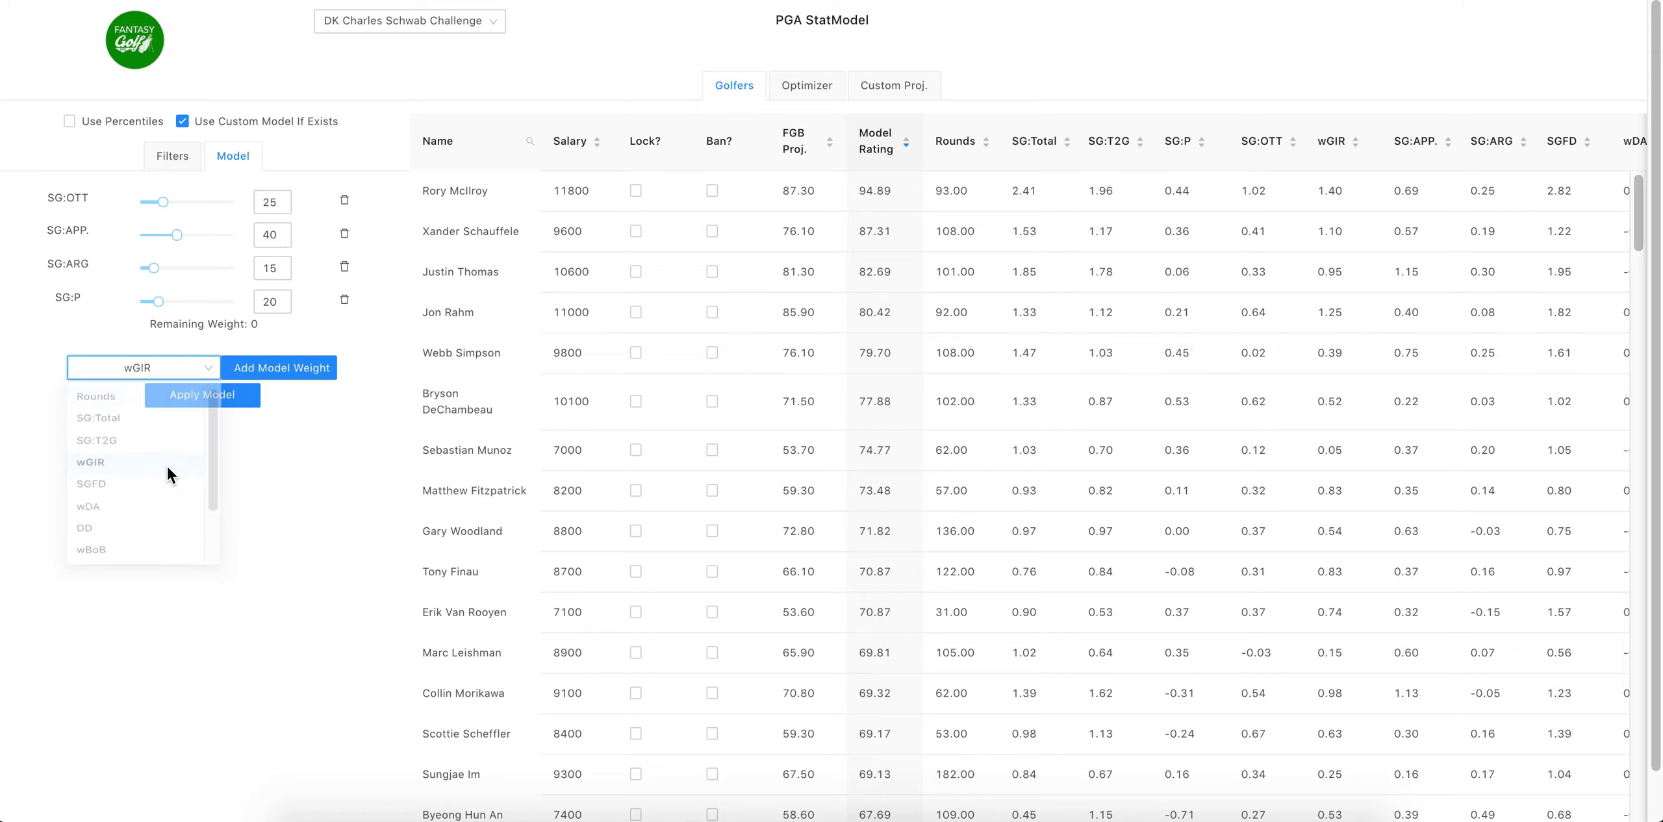
click(244, 369)
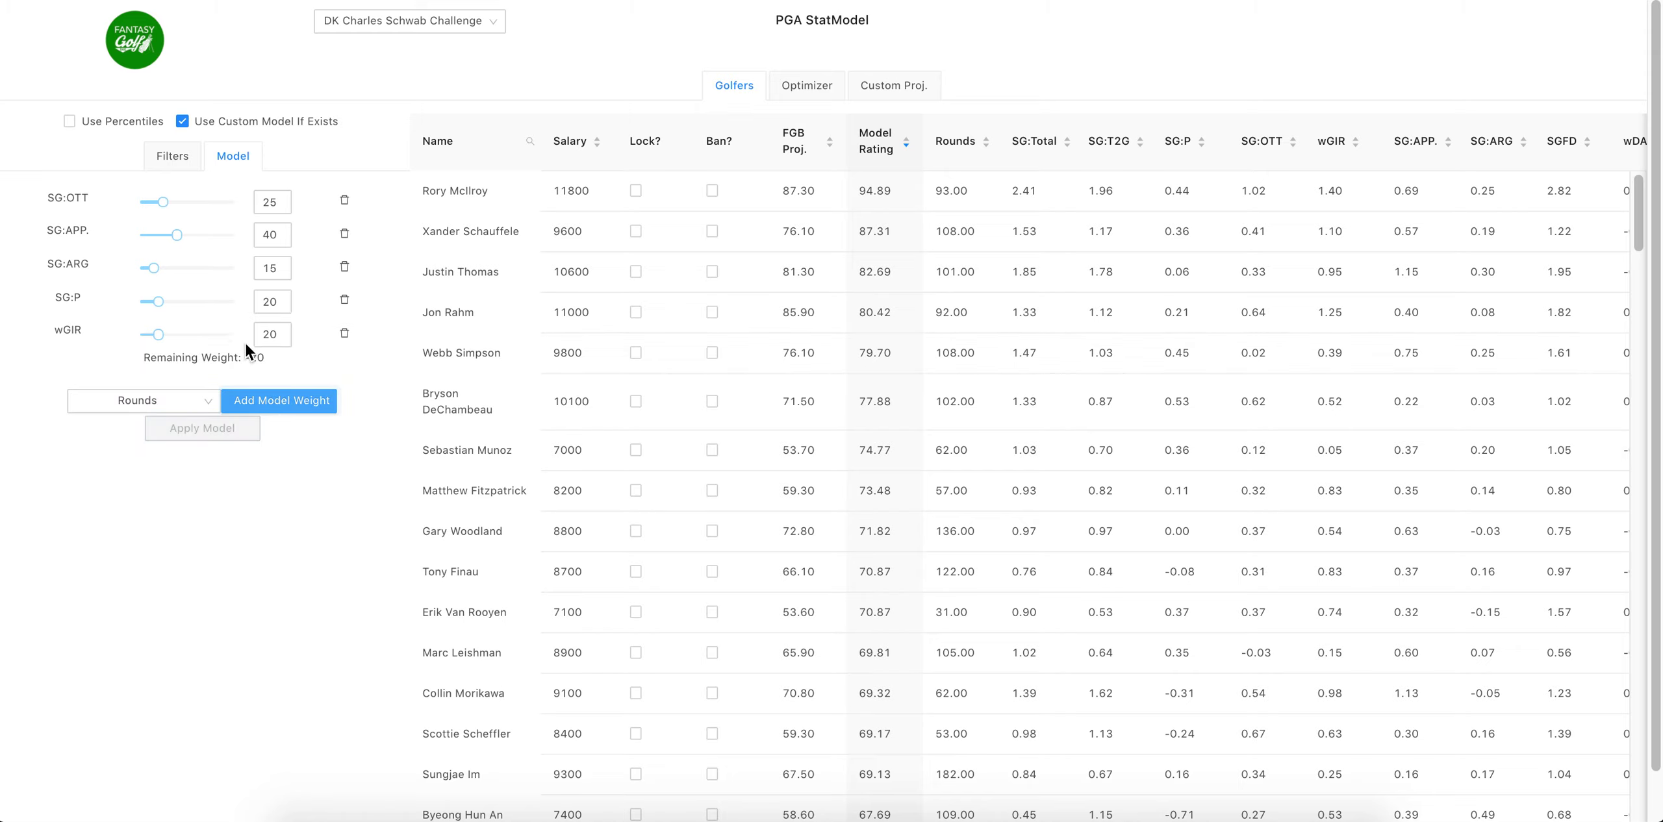
- Lower SG:APP. to 30 and wGIR to 10 so the weights total 100
click(284, 242)
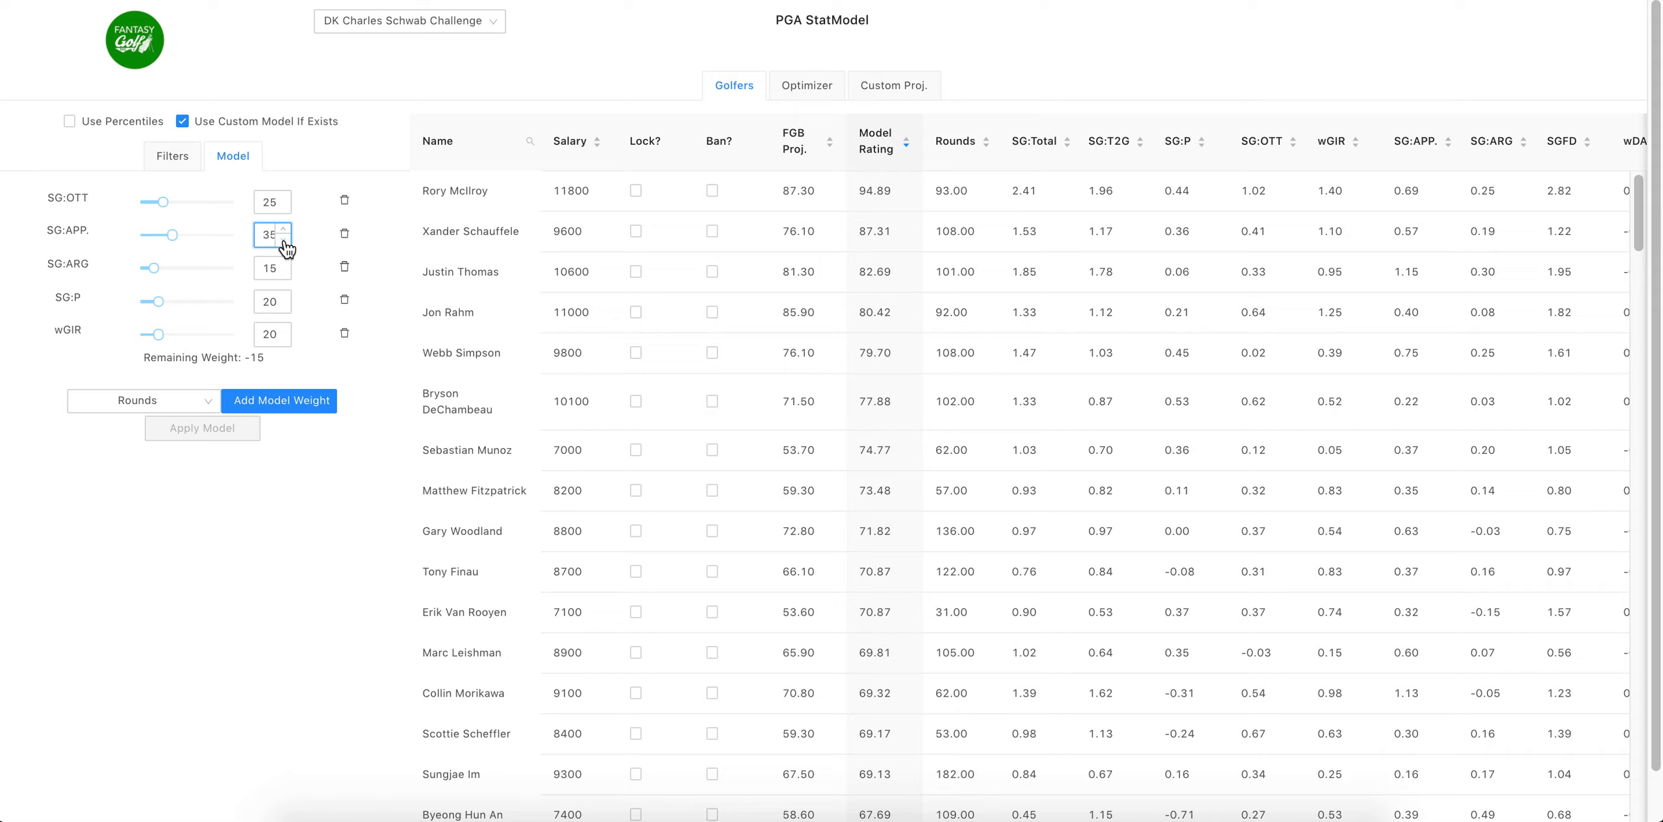
click(285, 241)
click(284, 341)
click(285, 341)
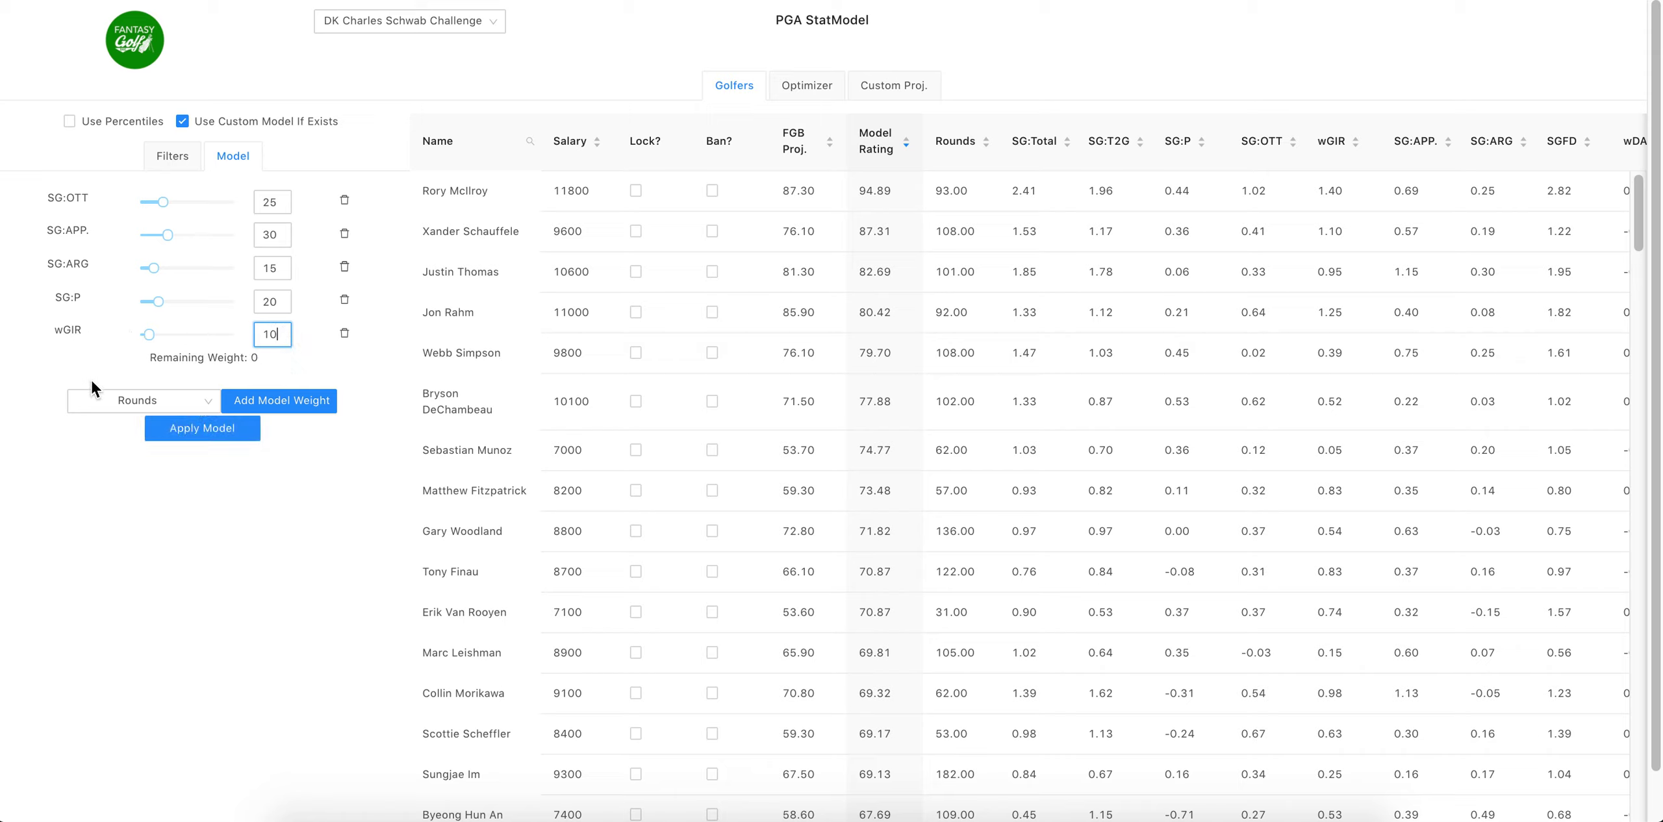
click(69, 358)
click(212, 434)
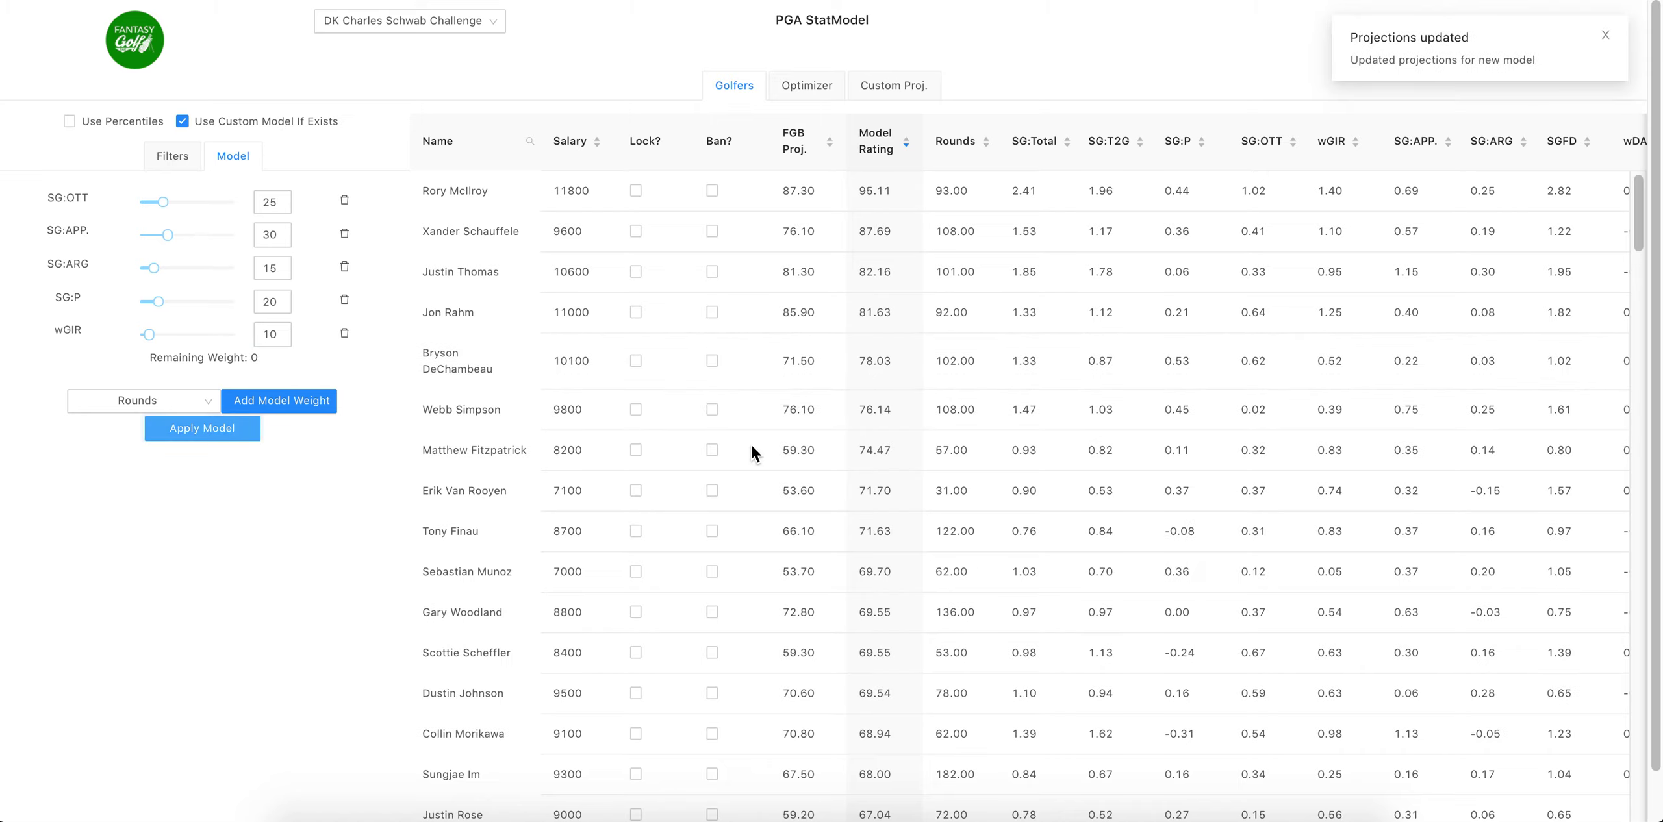
click(910, 148)
click(910, 148)
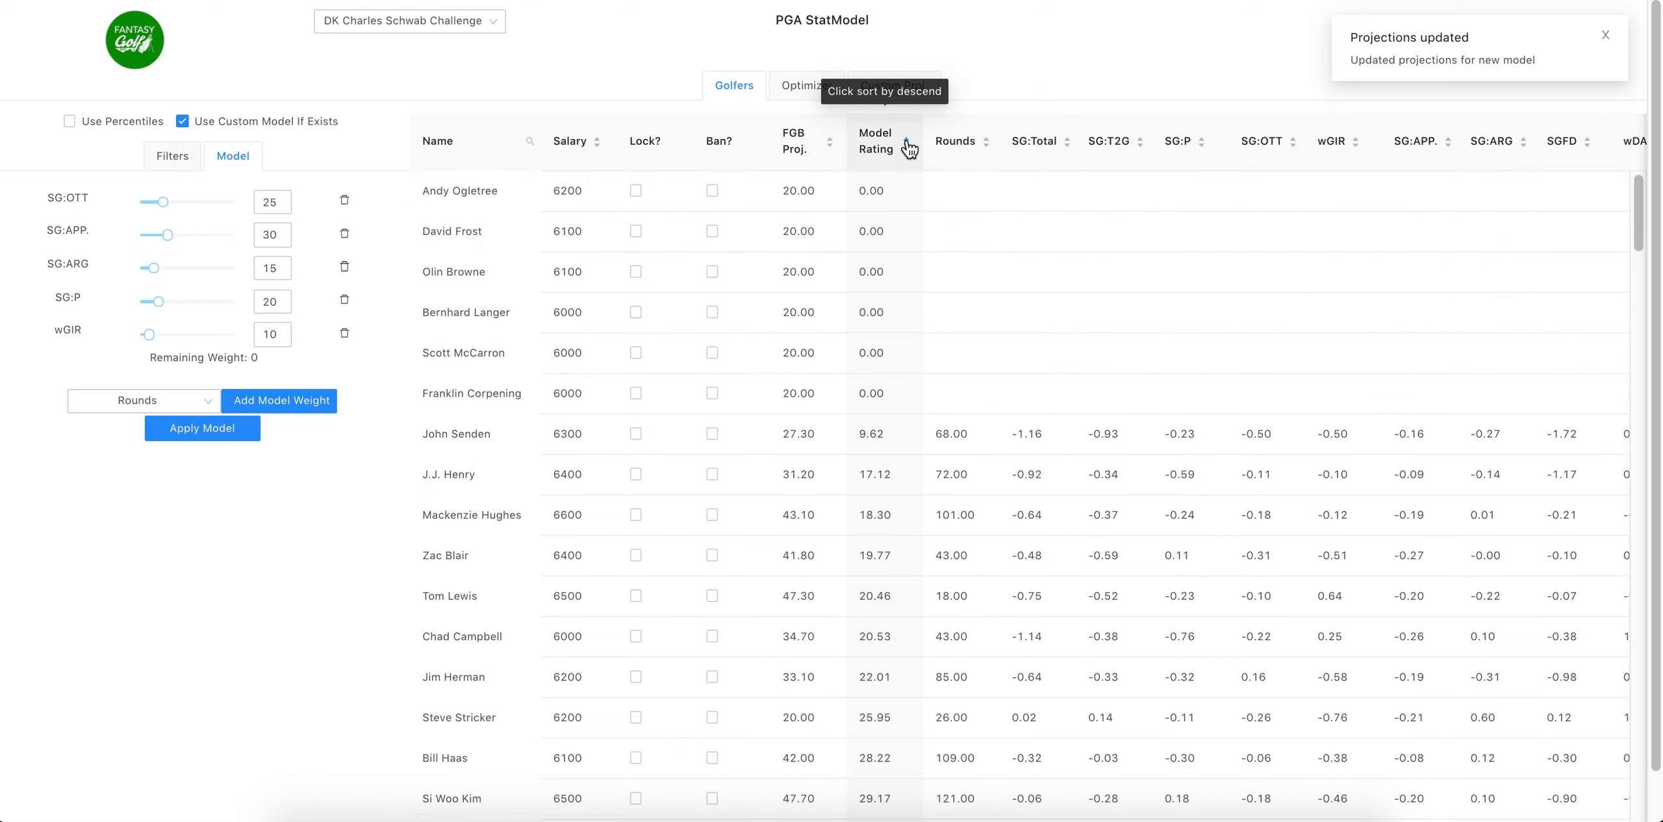
click(909, 148)
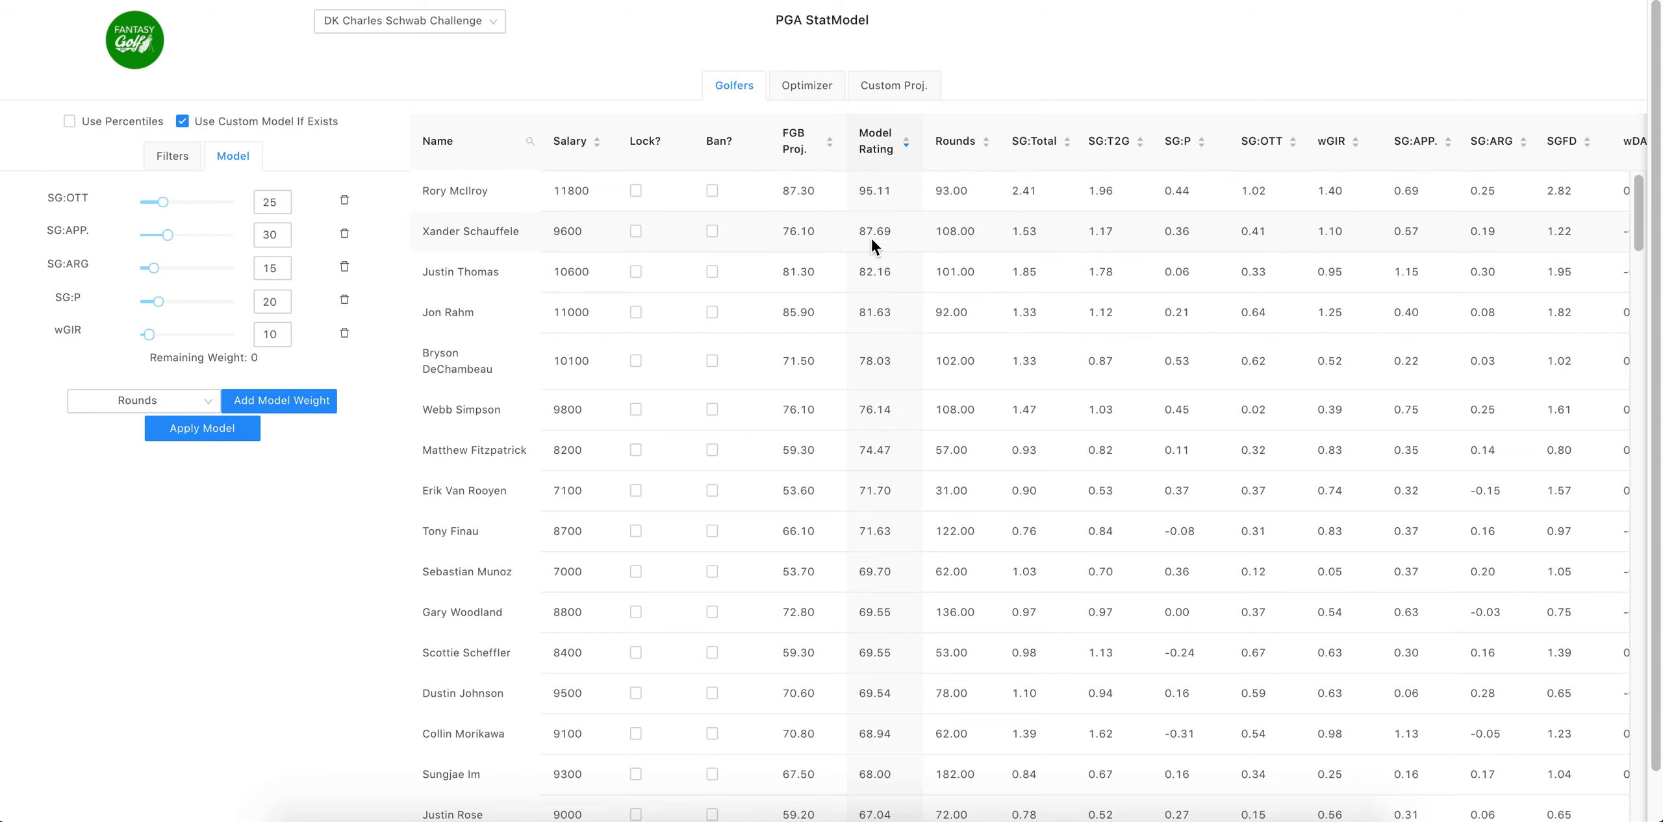
- Change the optimizer's Max Lineups setting to 150
click(822, 91)
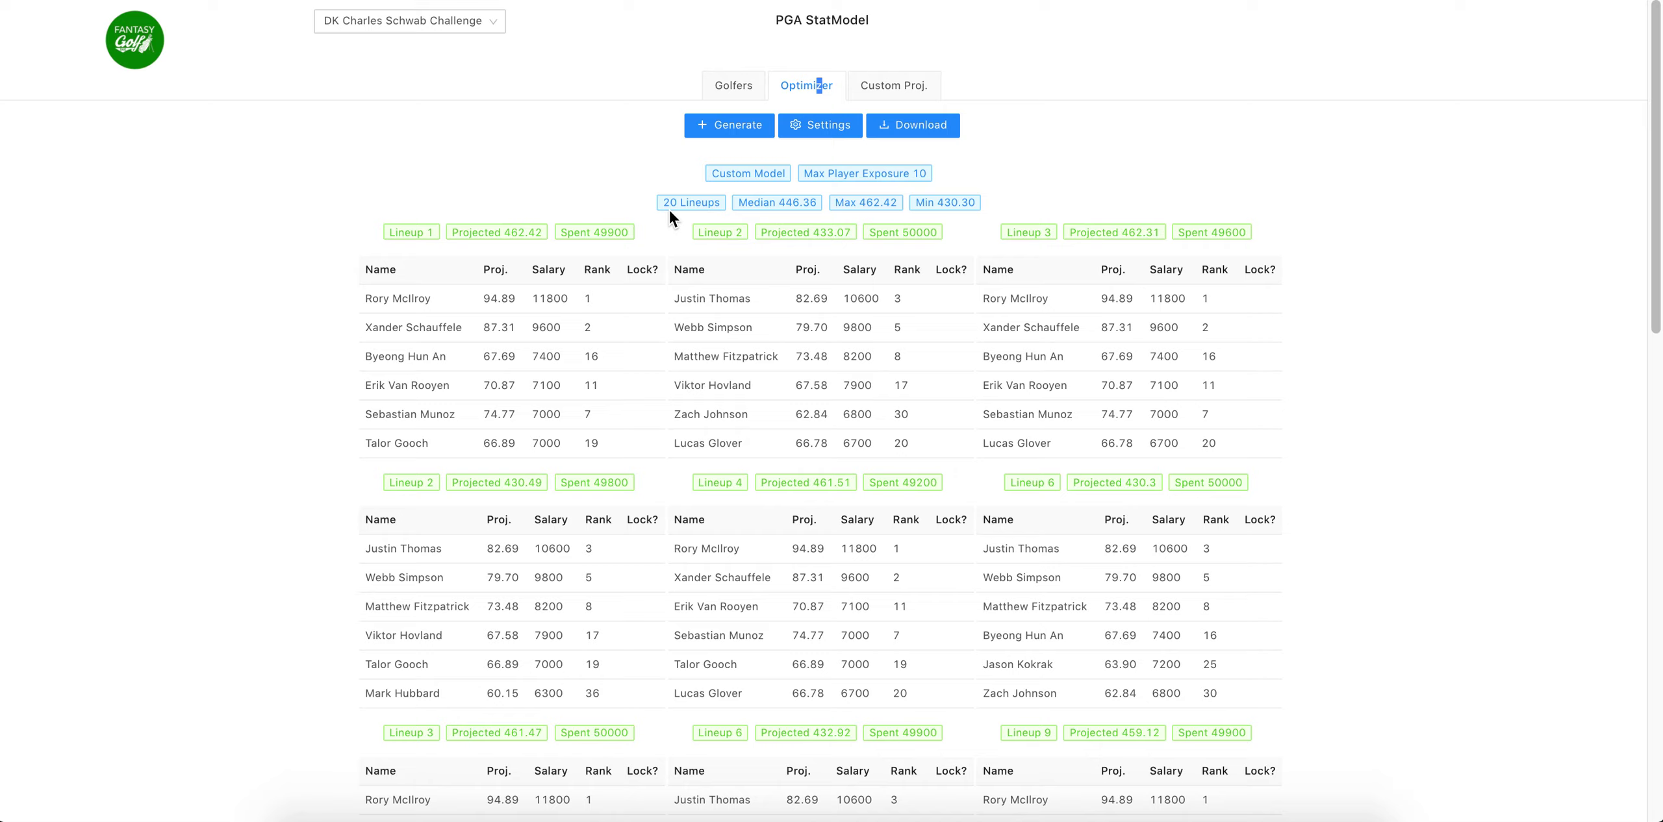
click(820, 130)
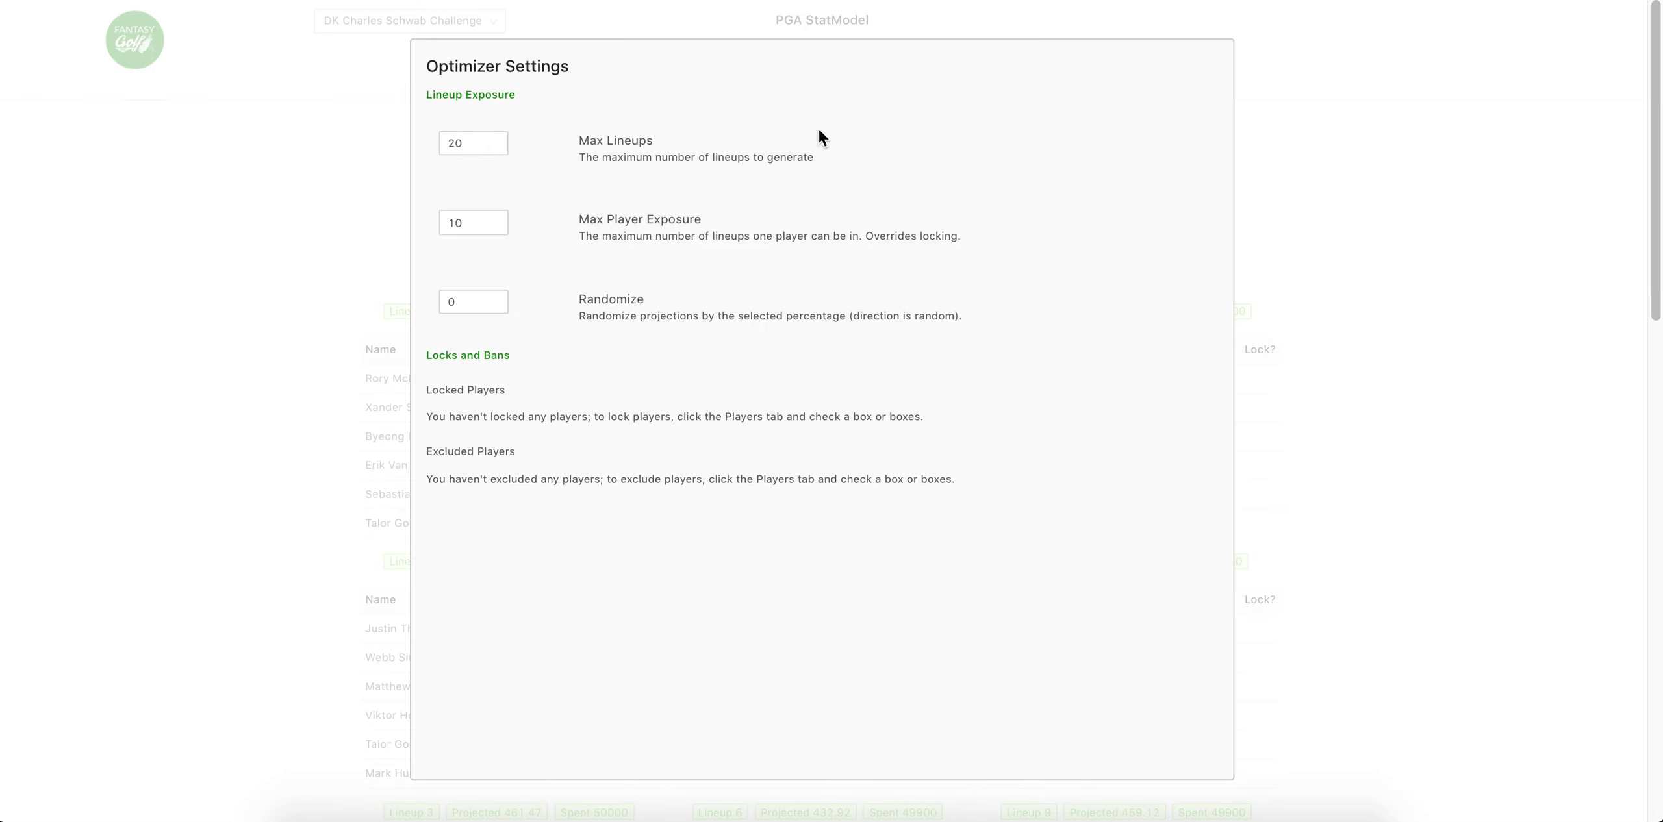
click(499, 149)
click(498, 149)
click(498, 148)
click(499, 149)
click(499, 149)
click(499, 148)
drag(486, 143, 418, 151)
text(150)
click(354, 218)
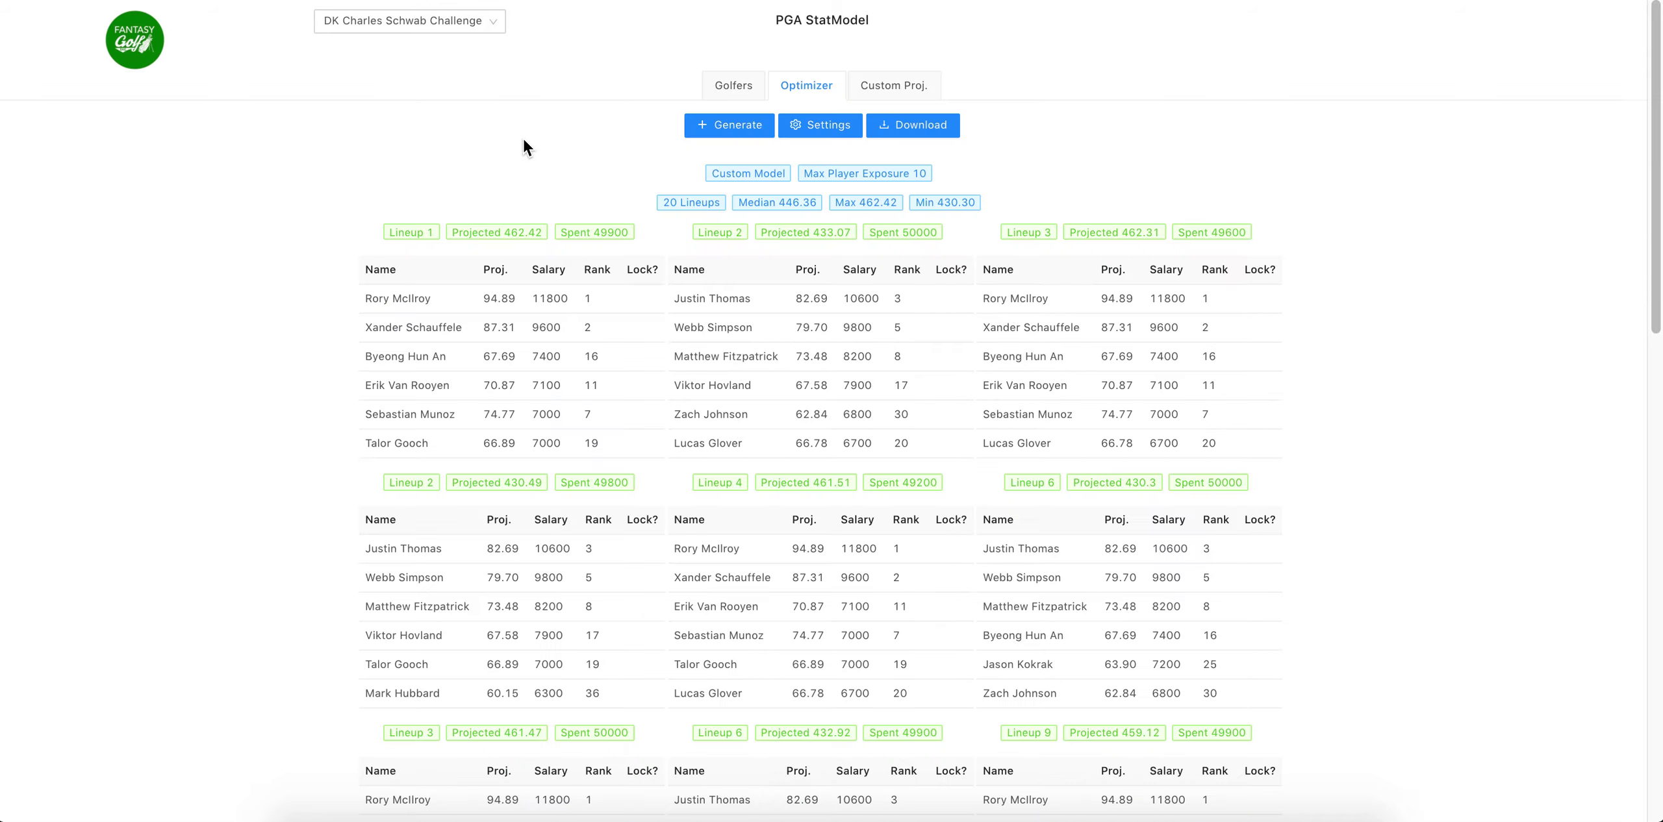
- Reset Max Lineups to 20 and regenerate the lineups under the updated model
click(819, 124)
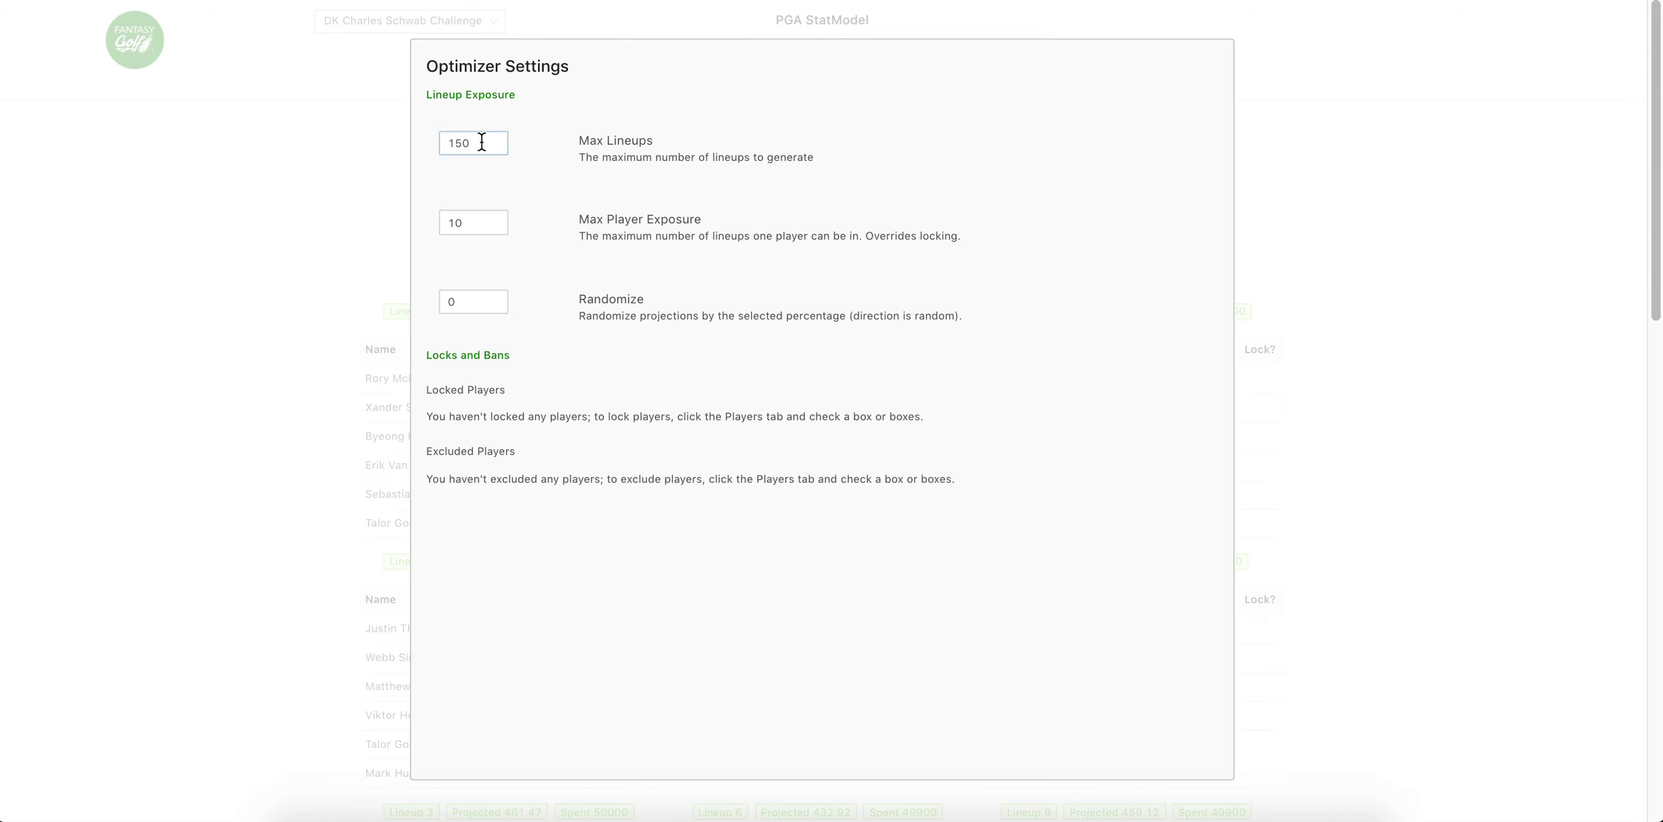
drag(487, 143, 429, 143)
text(20)
click(213, 221)
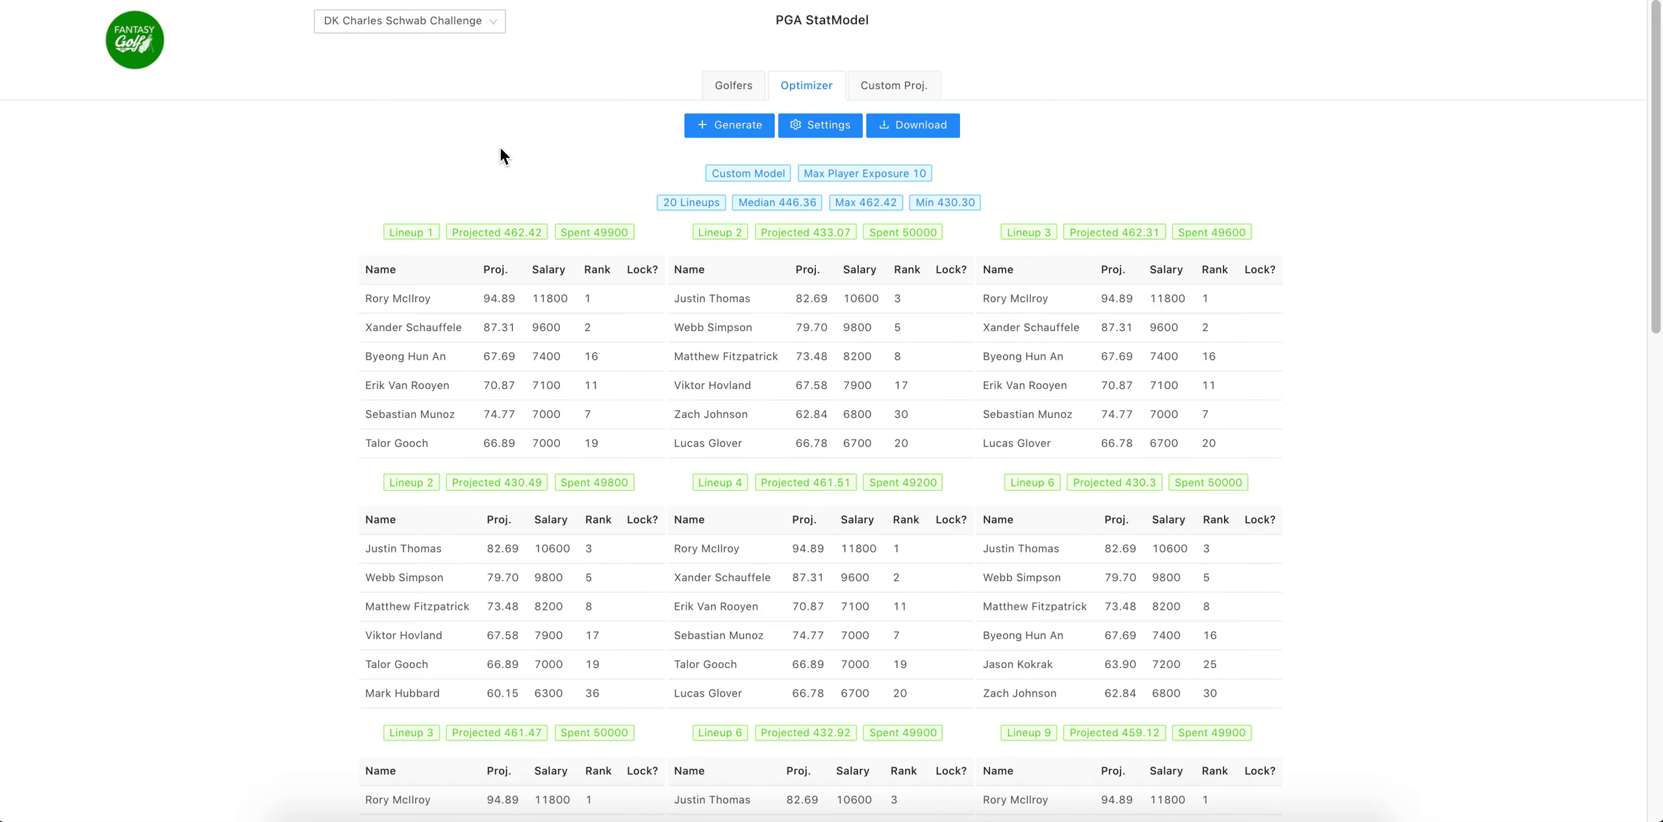
click(725, 126)
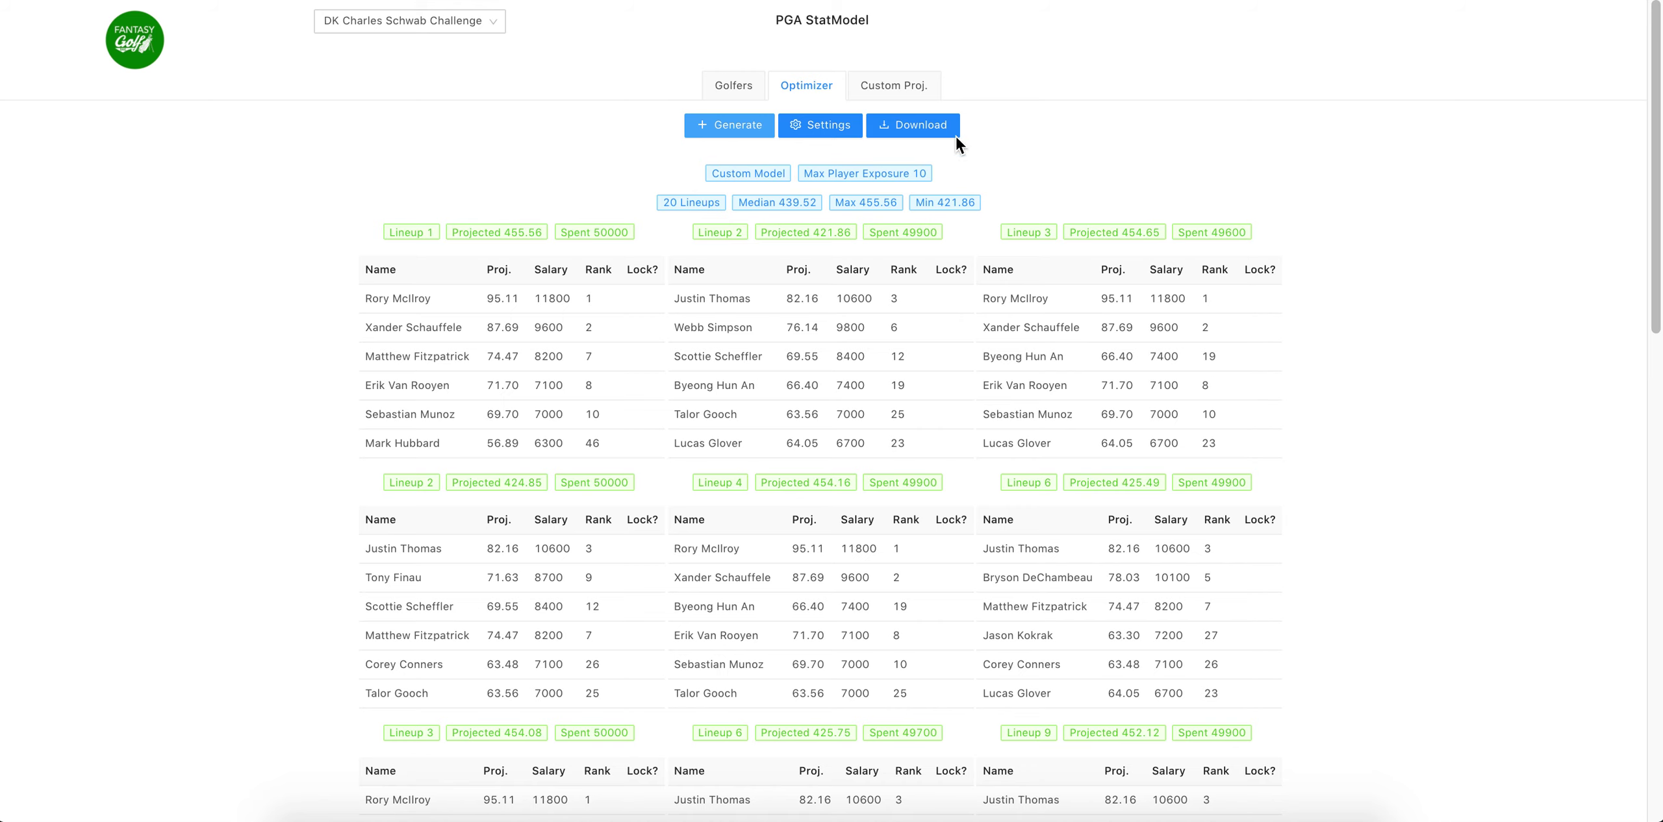
- Download the lineups CSV, select rows A2:F21 in Excel, then switch to the earlier fgb-golf workbook
click(917, 130)
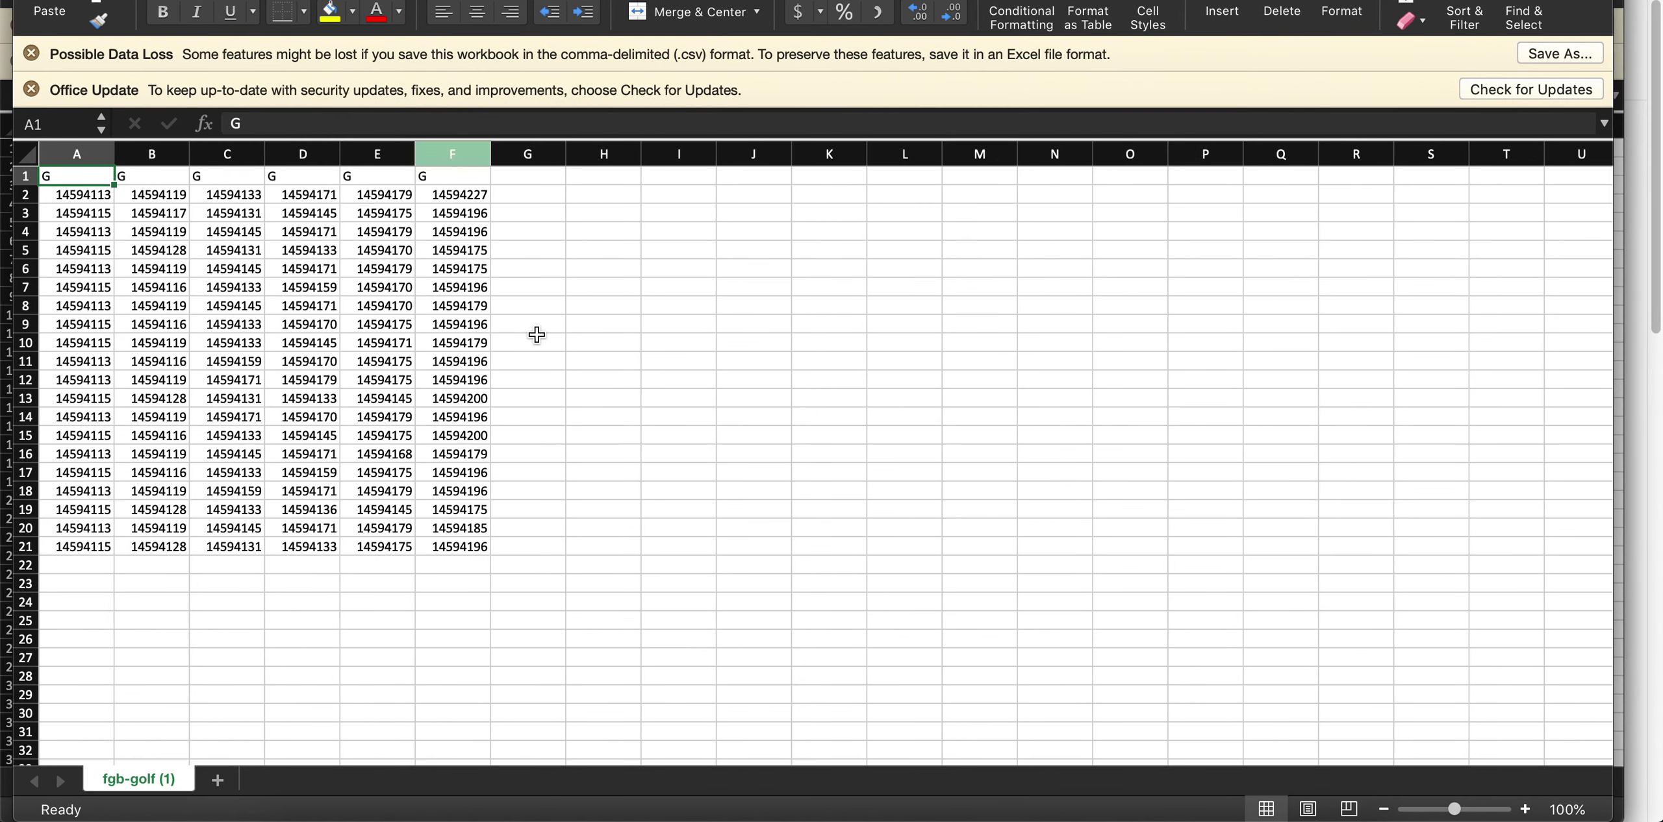
drag(72, 195, 439, 546)
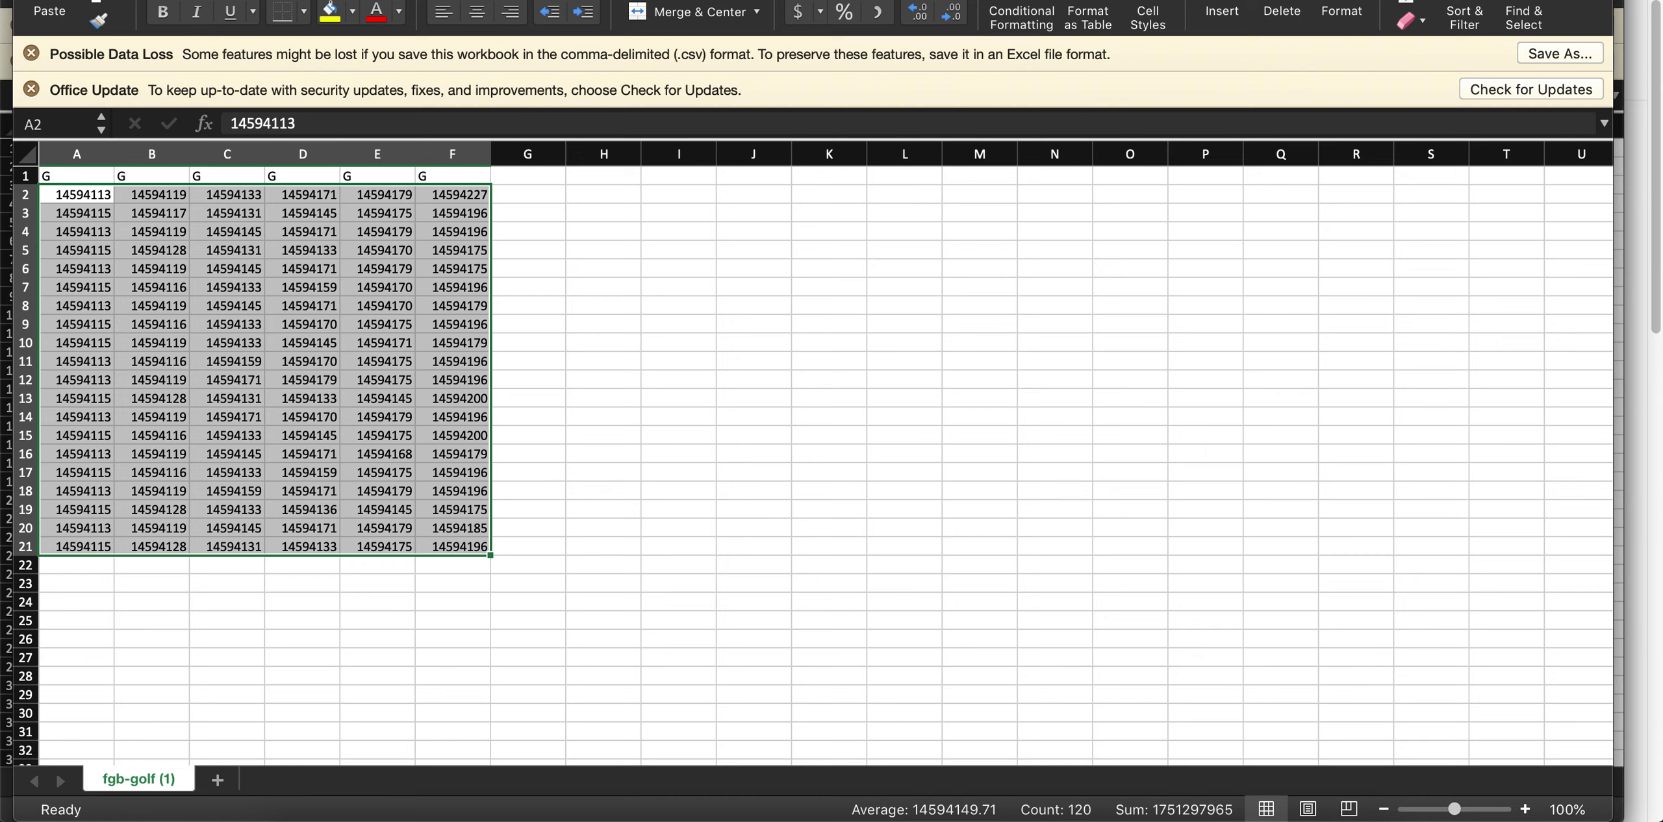
key(super+grave)
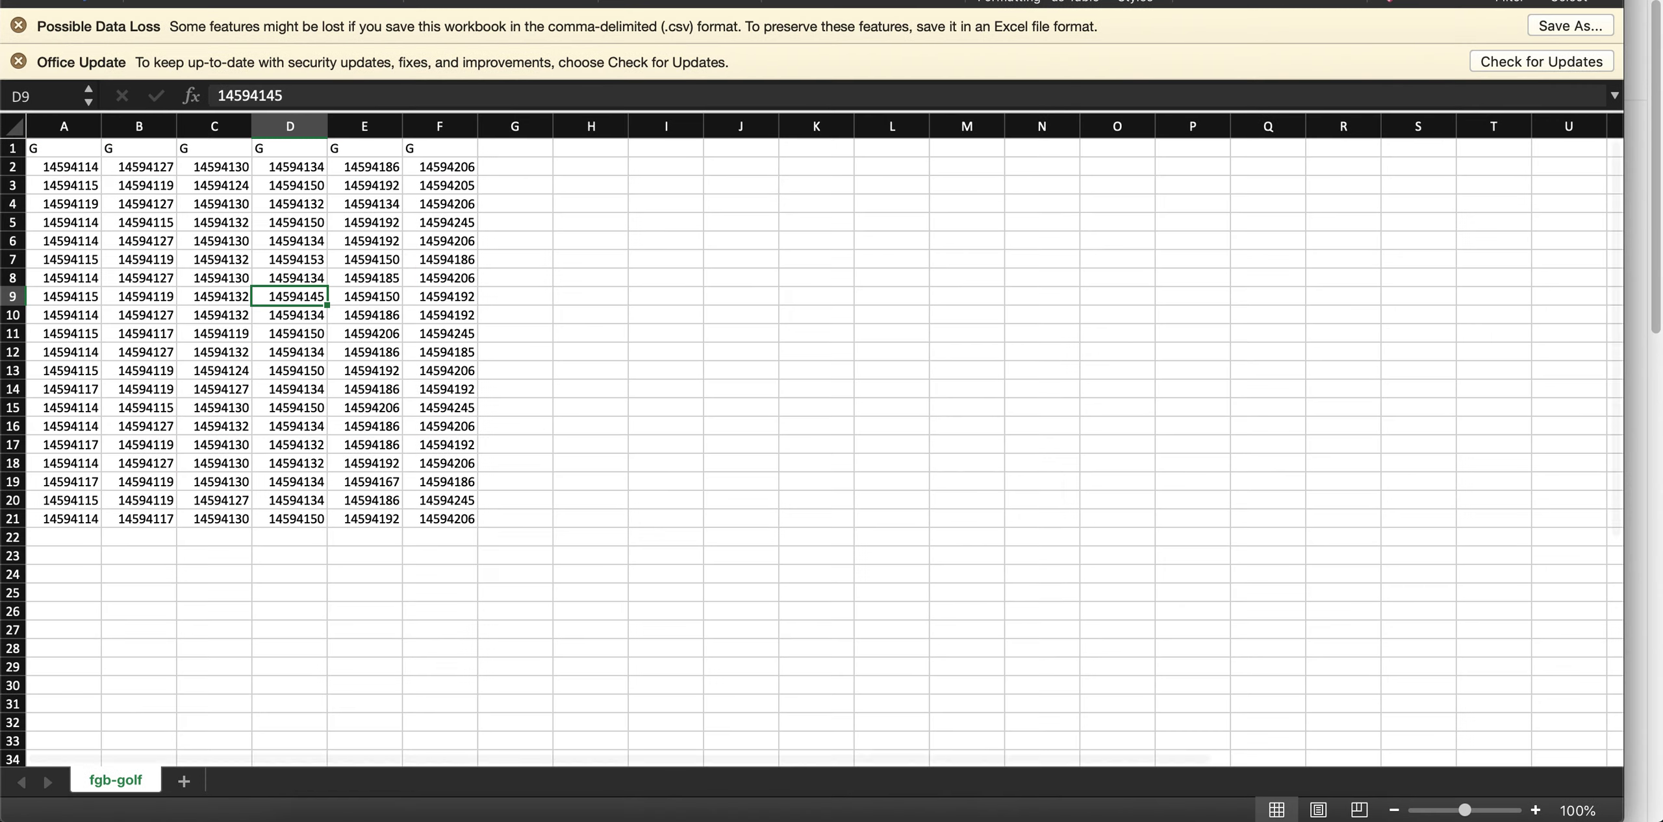
- Return to PGA StatModel's Golfers table and show the Filters panel instead of model weights
click(957, 812)
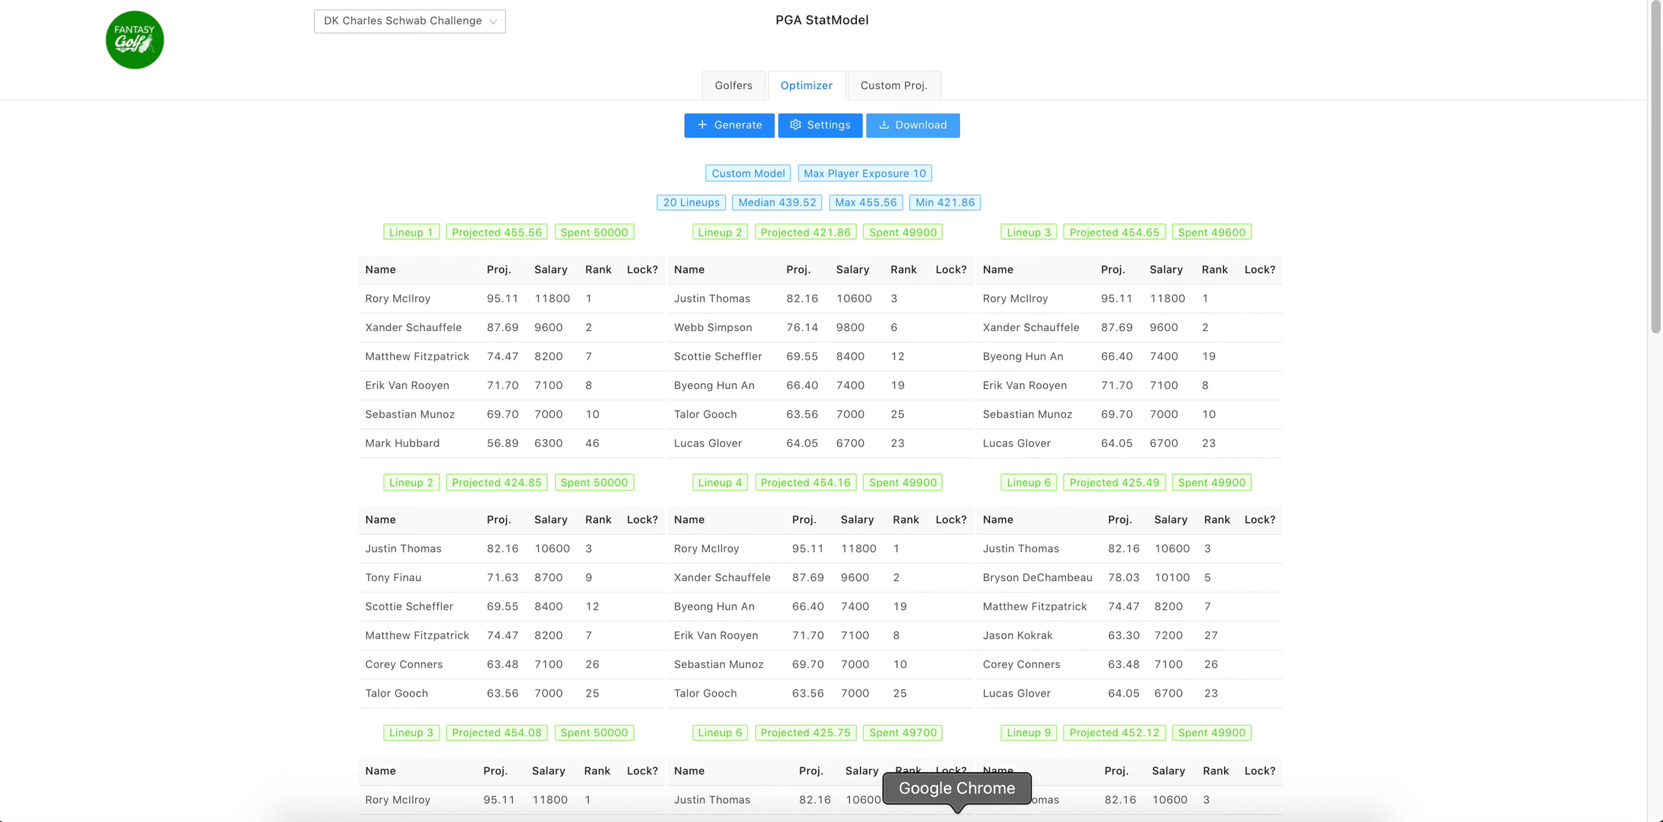
scroll(184, 261, down, 10)
scroll(185, 263, up, 10)
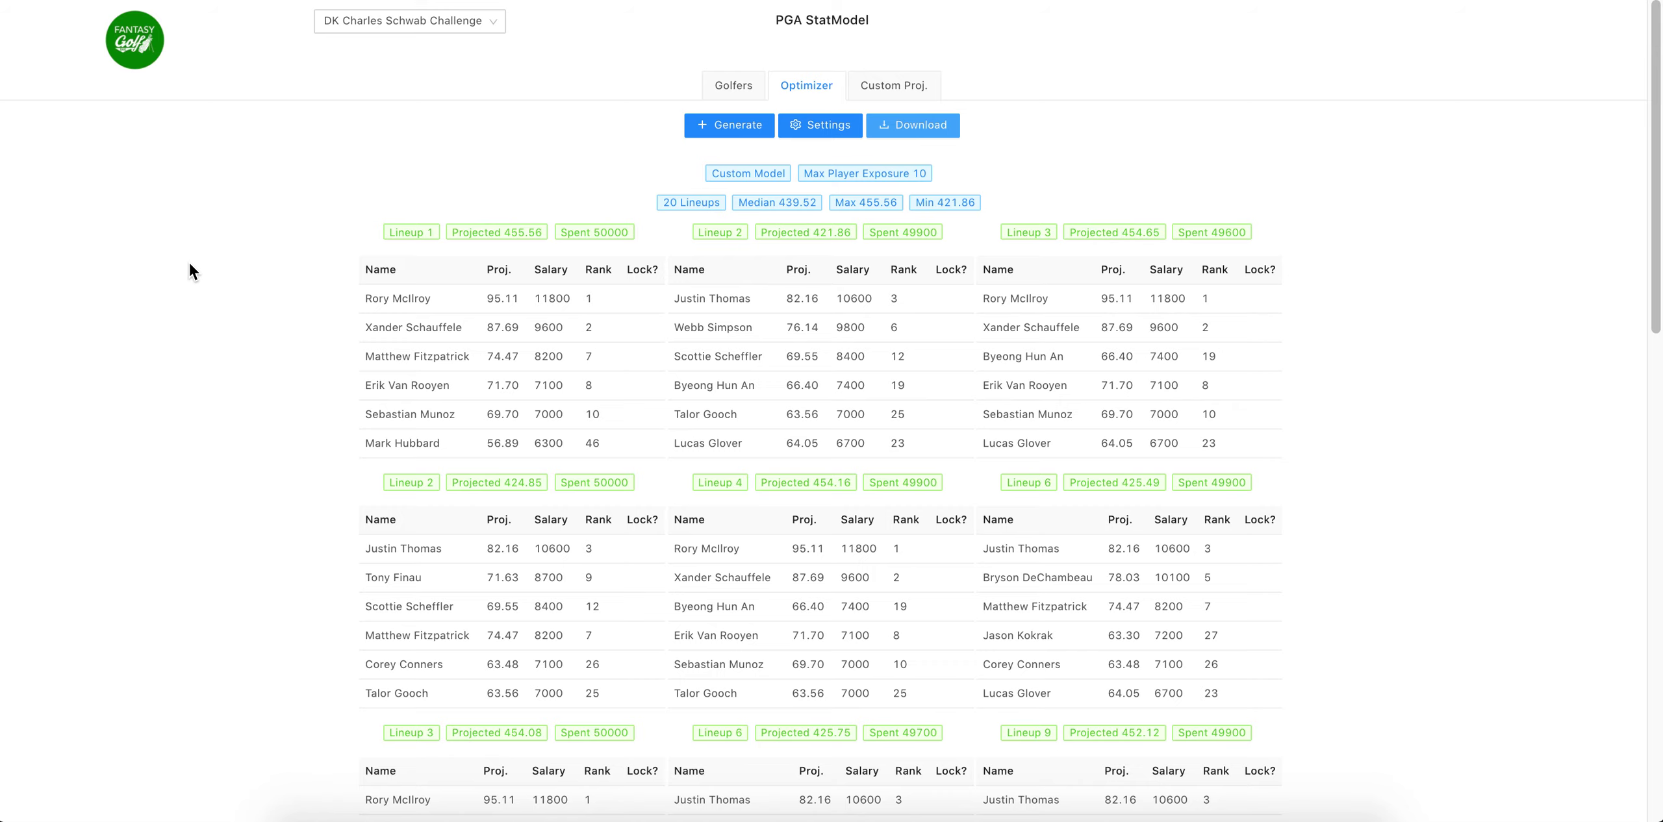
click(745, 94)
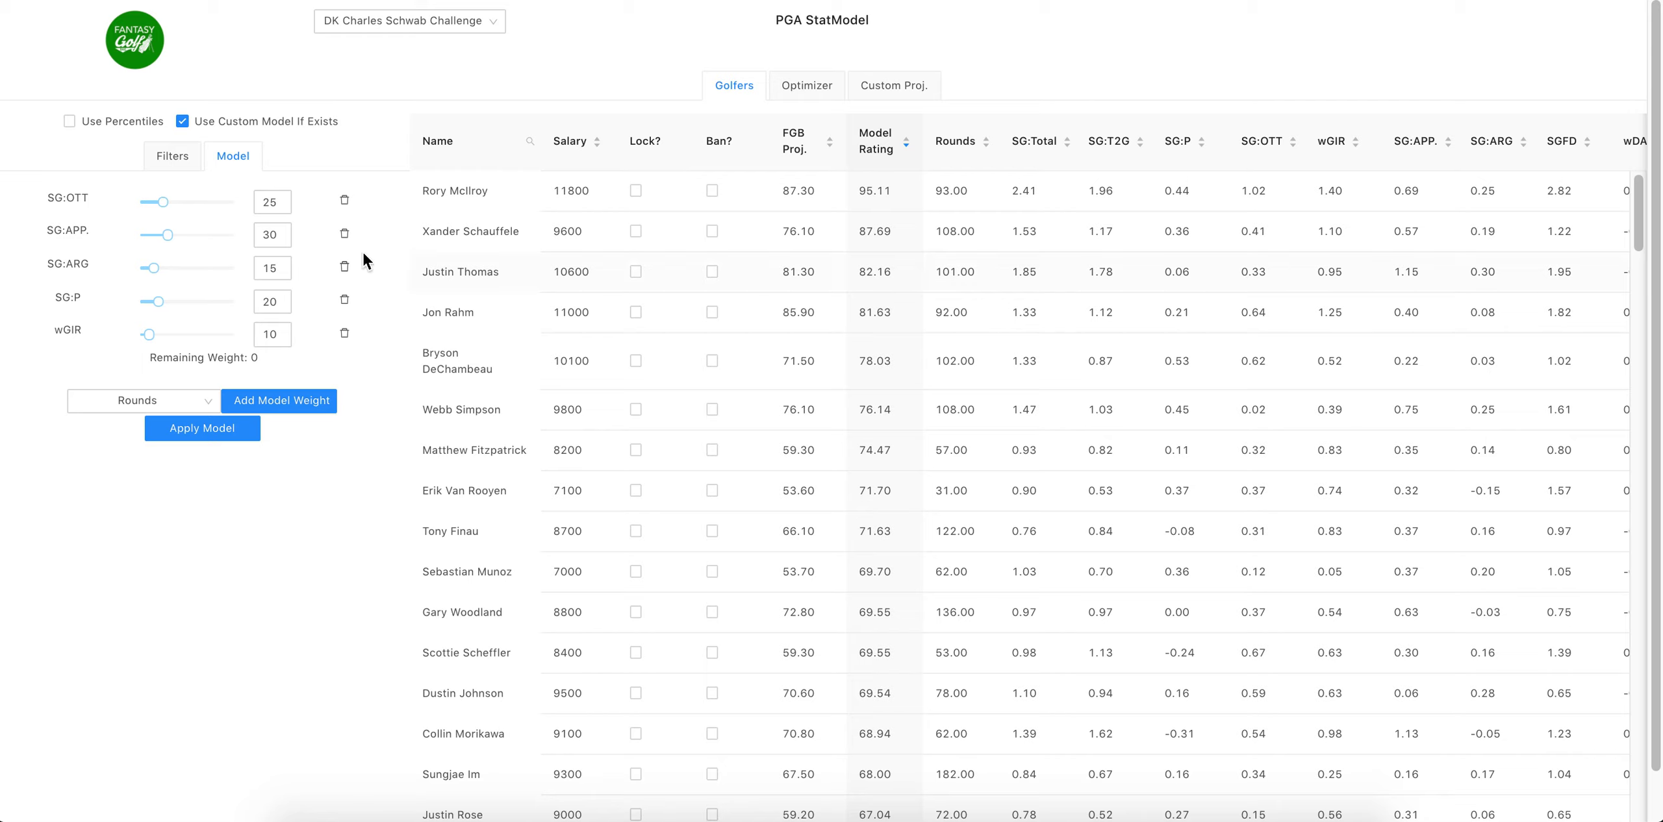
click(173, 164)
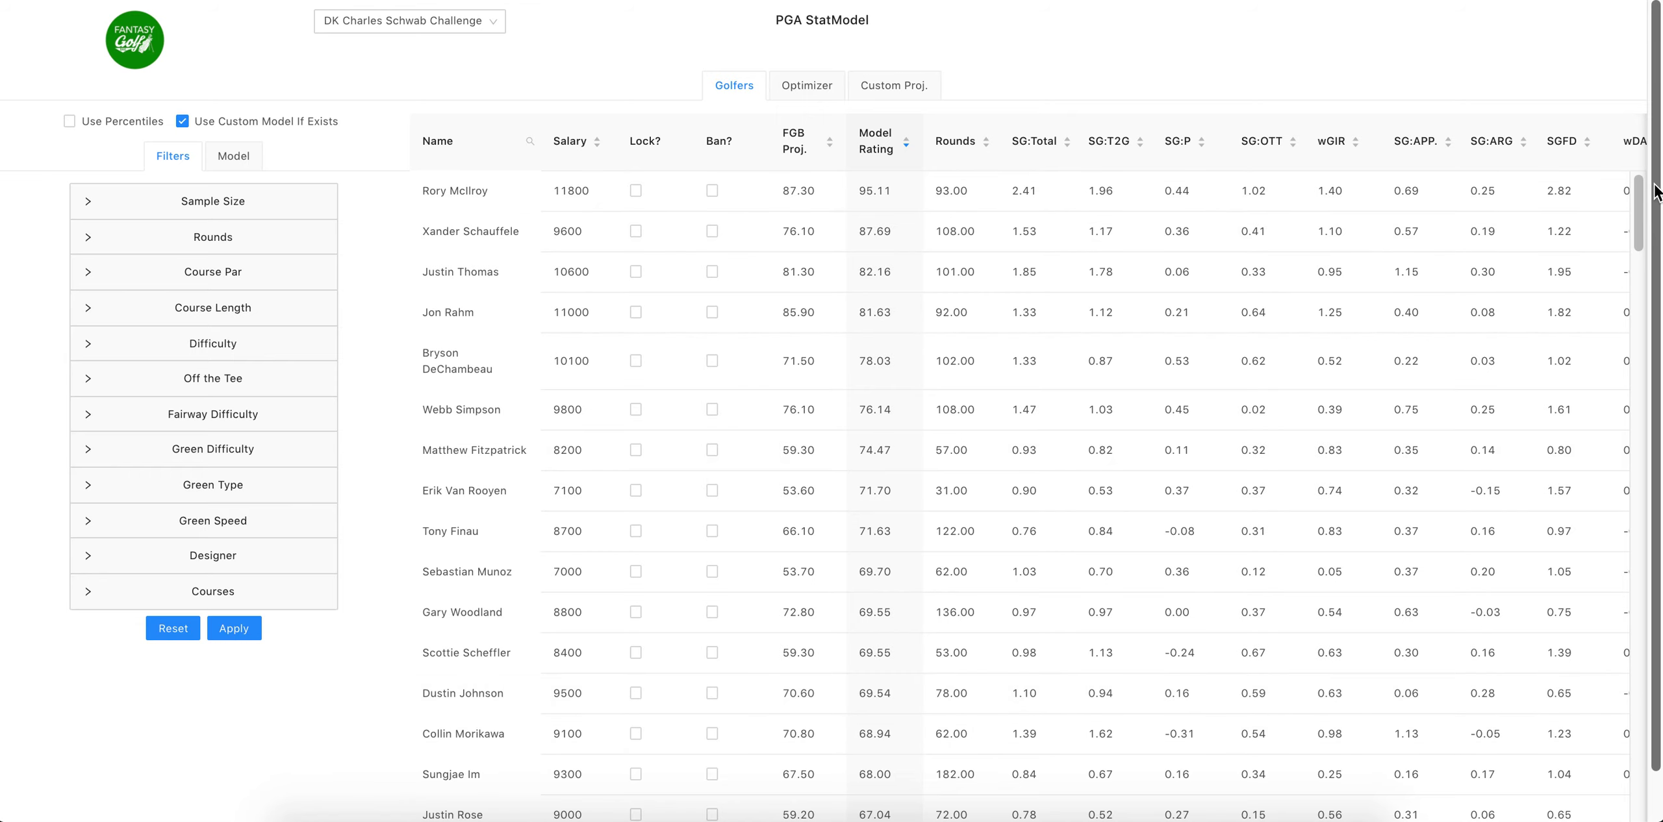
- Scroll the Golfers table right to reveal the wGIR, DD, wDK and wFD columns
scroll(1655, 192, down, 2)
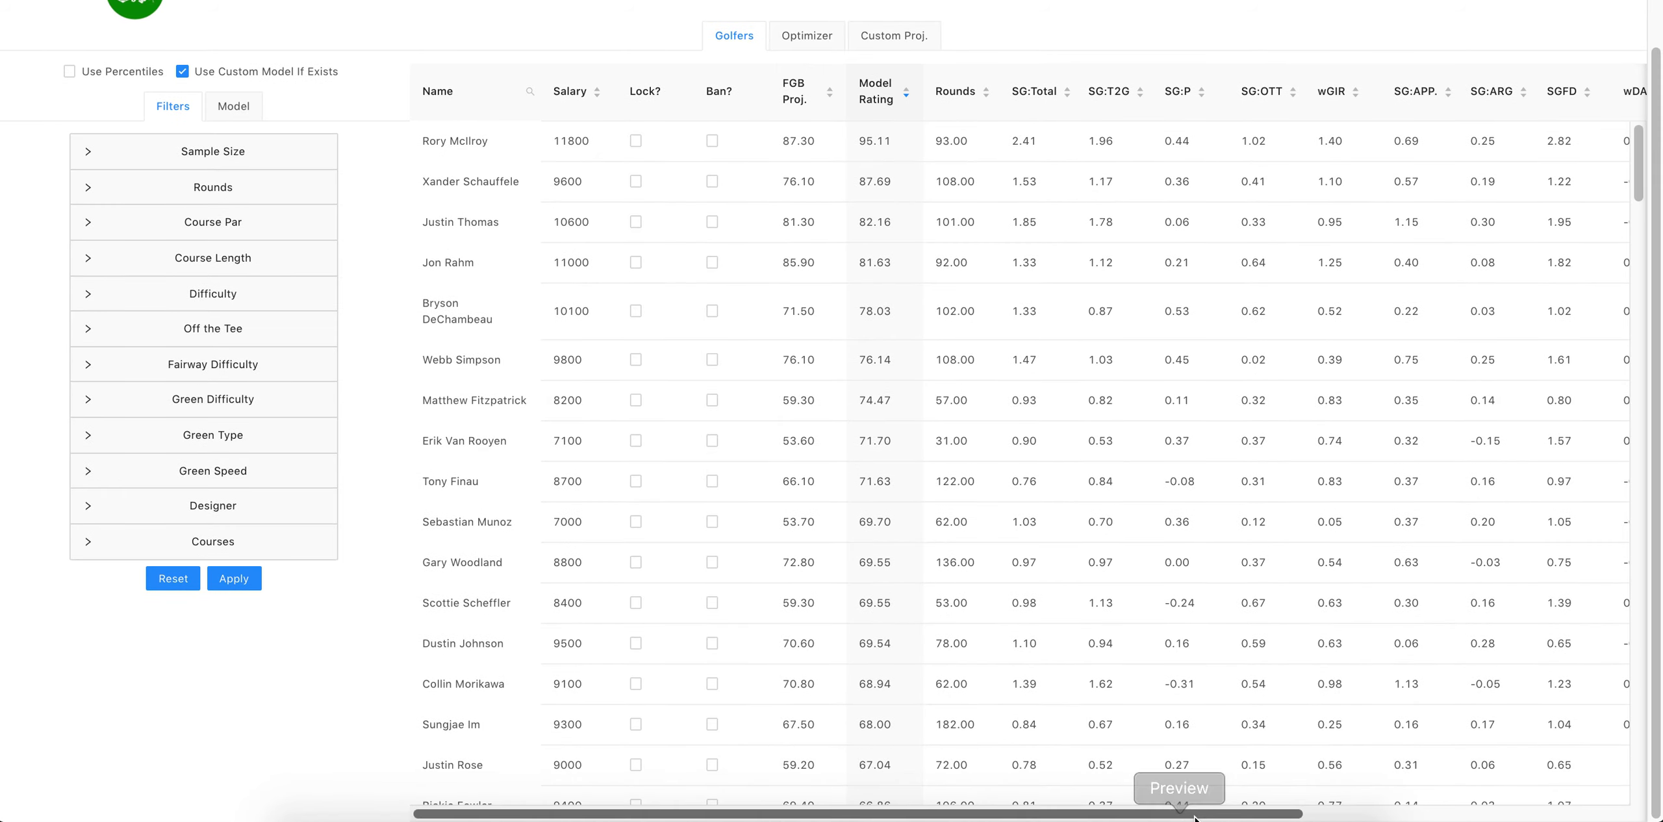
drag(1202, 815, 1619, 807)
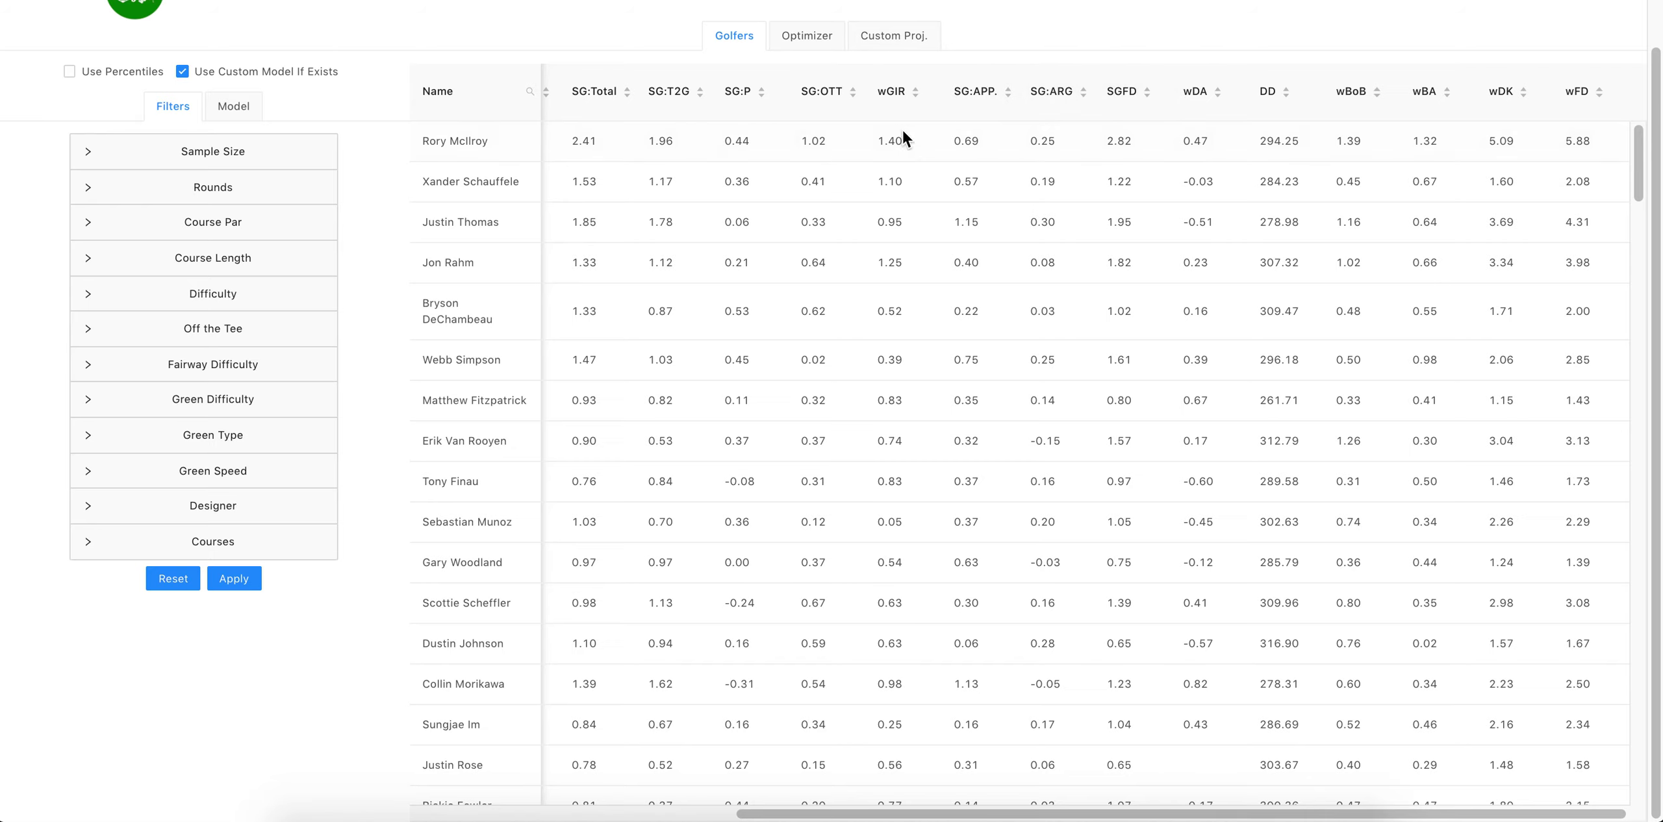
- Sort the Golfers table by wGIR descending, topped by 1.40 and 1.38, then scroll back left
click(921, 98)
click(921, 98)
scroll(921, 97, up, 1)
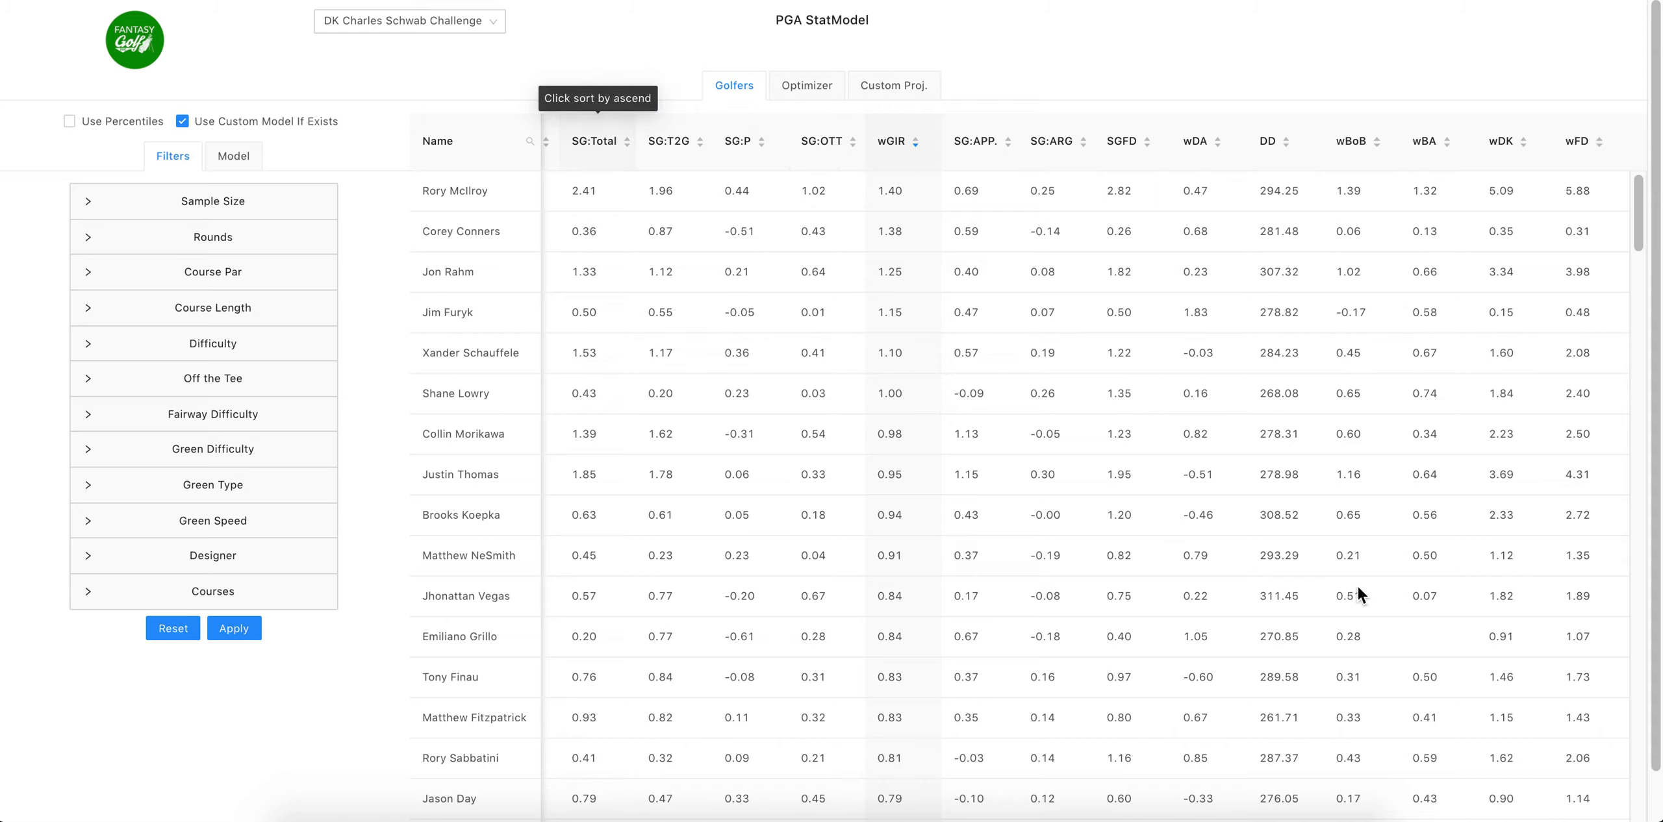
scroll(1305, 700, down, 1)
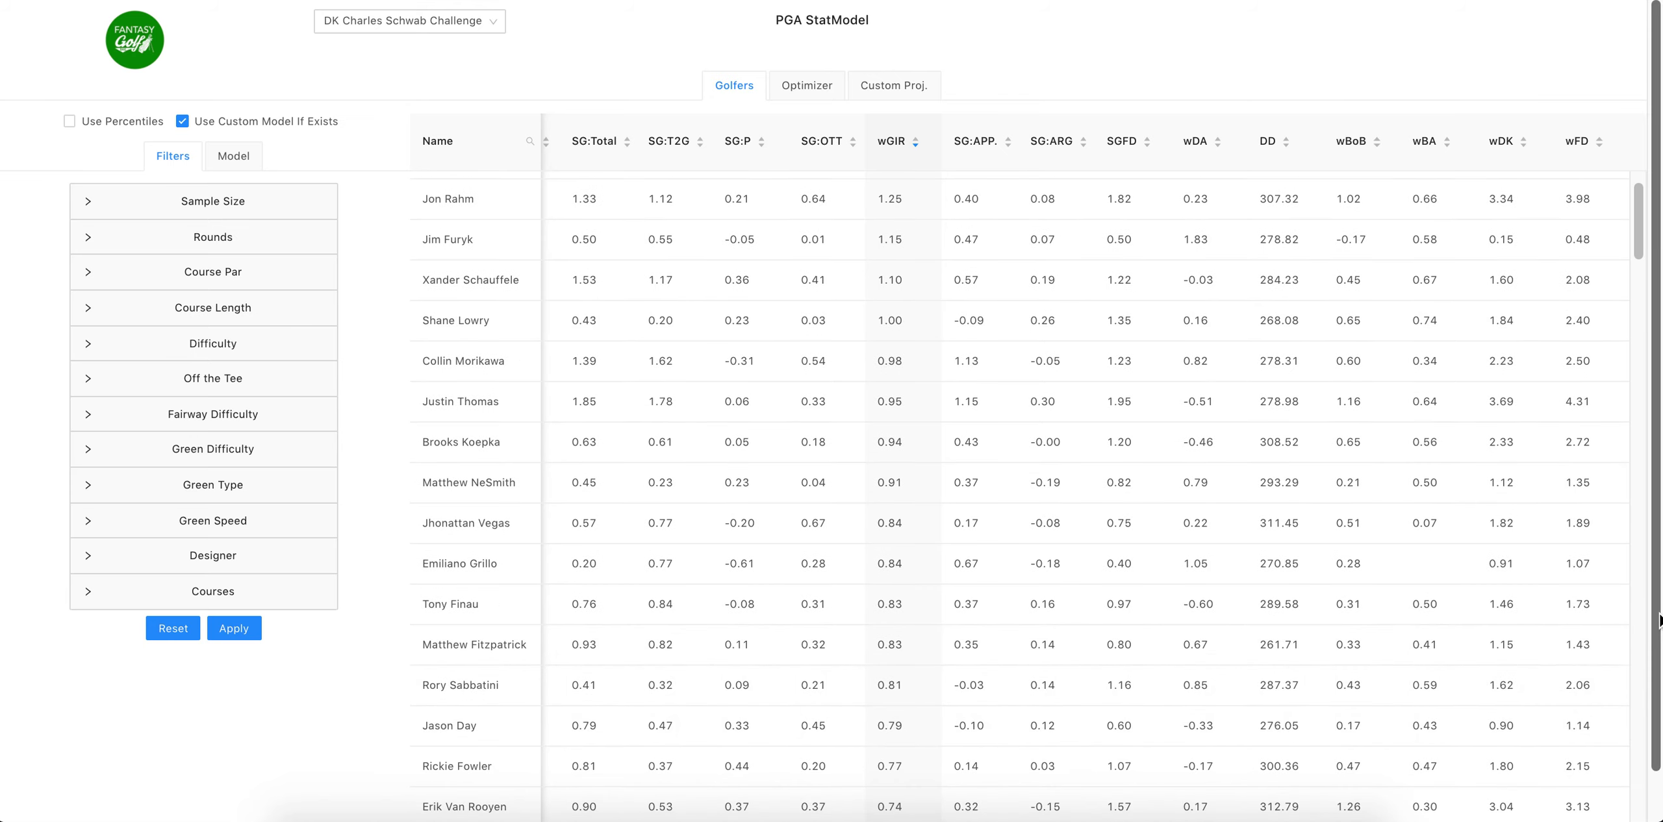
drag(1655, 619, 1225, 814)
scroll(791, 188, up, 1)
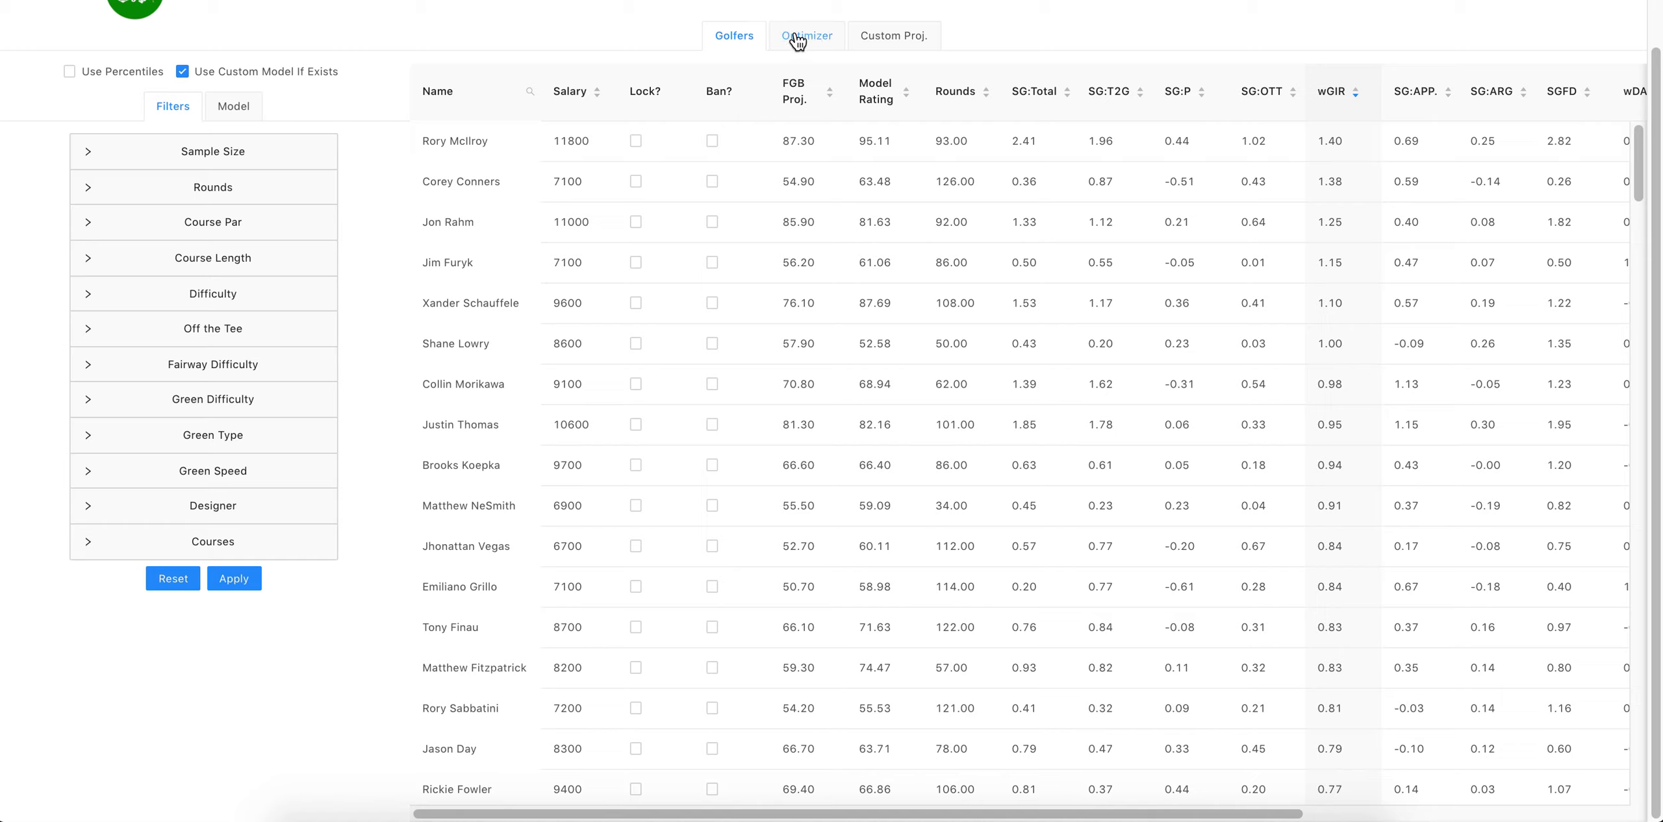
scroll(581, 127, up, 1)
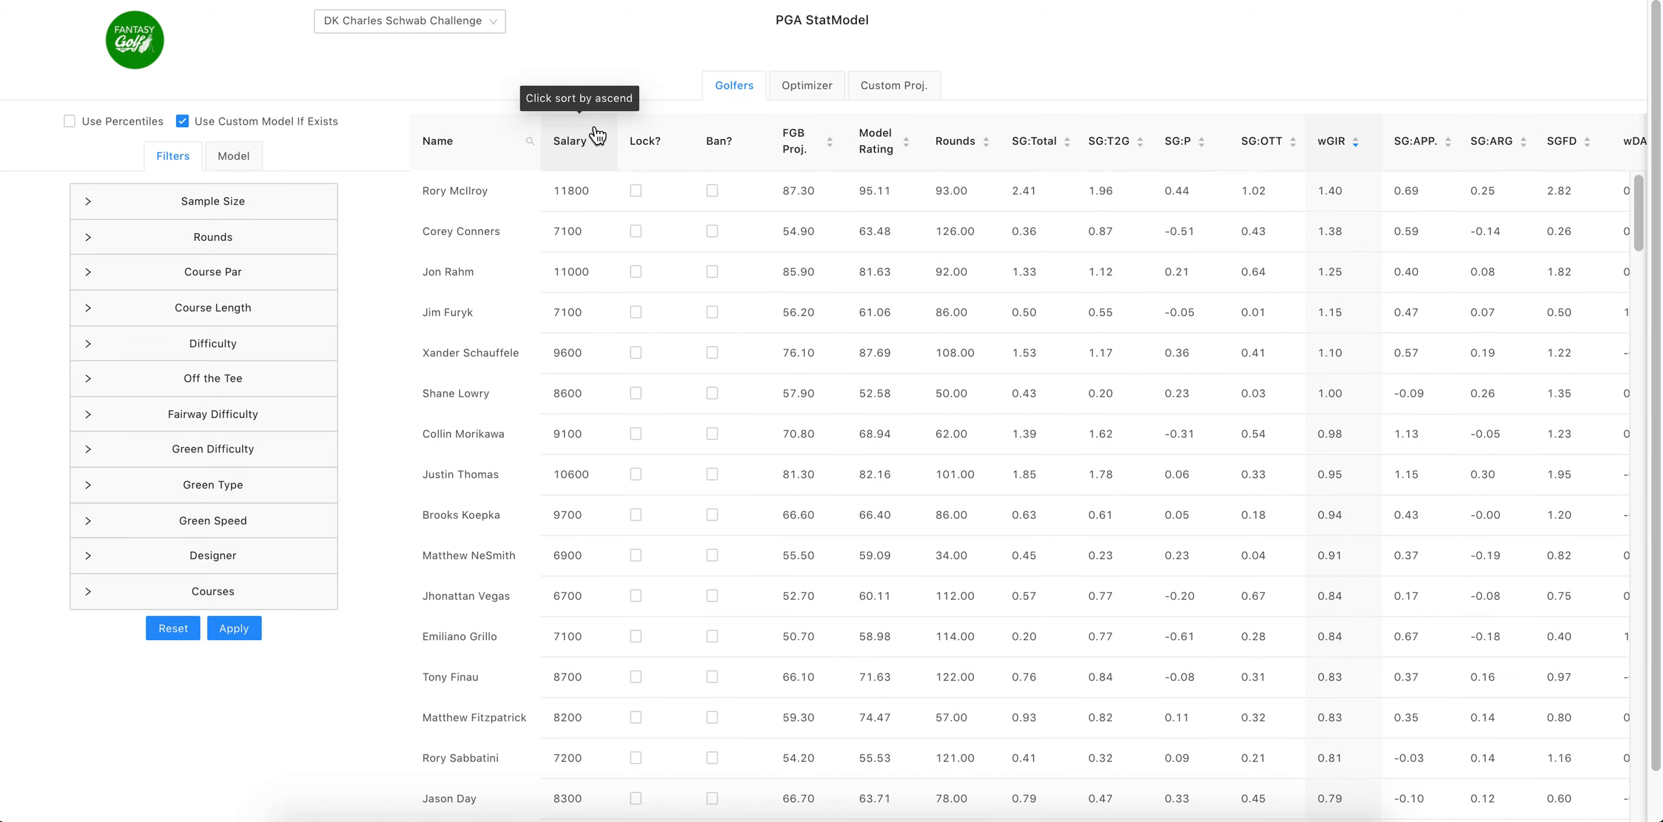